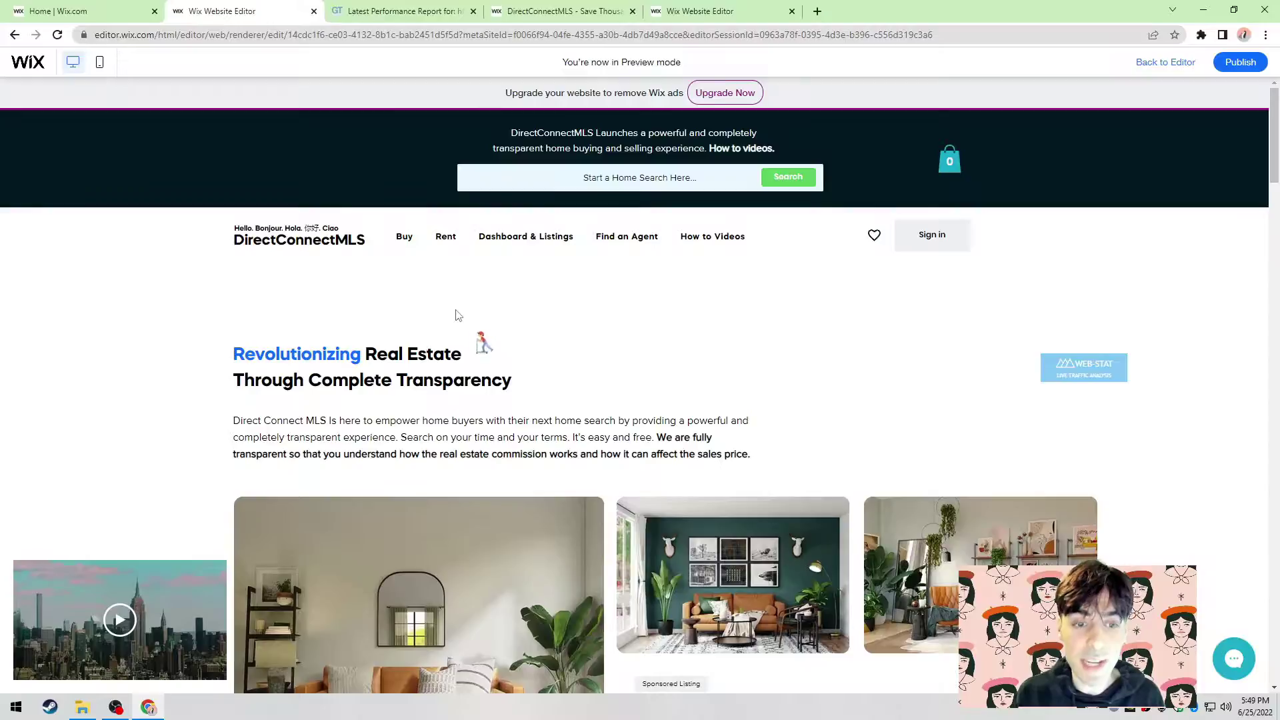
# - Review the DirectConnectMLS home page preview and its GTmetrix performance report, including the explanation of the Performance score
pyautogui.moveTo(1275, 138); pyautogui.dragTo(1243, 134)
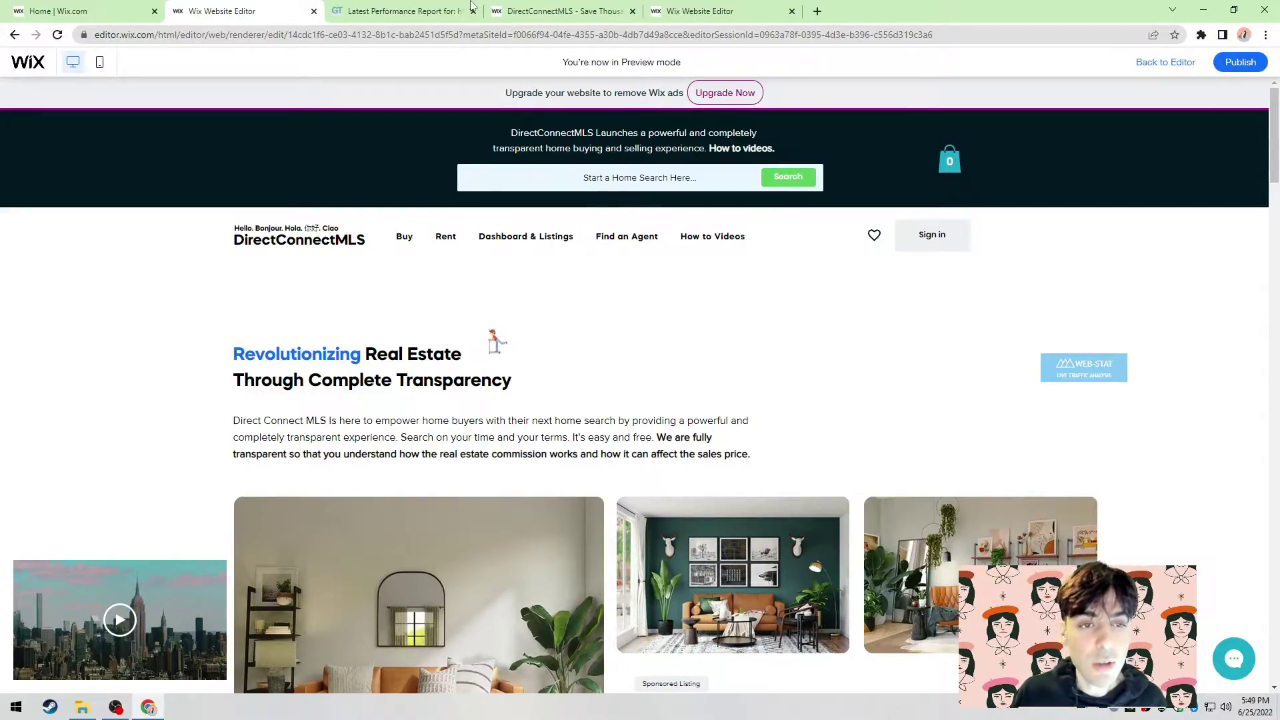
pyautogui.click(443, 5)
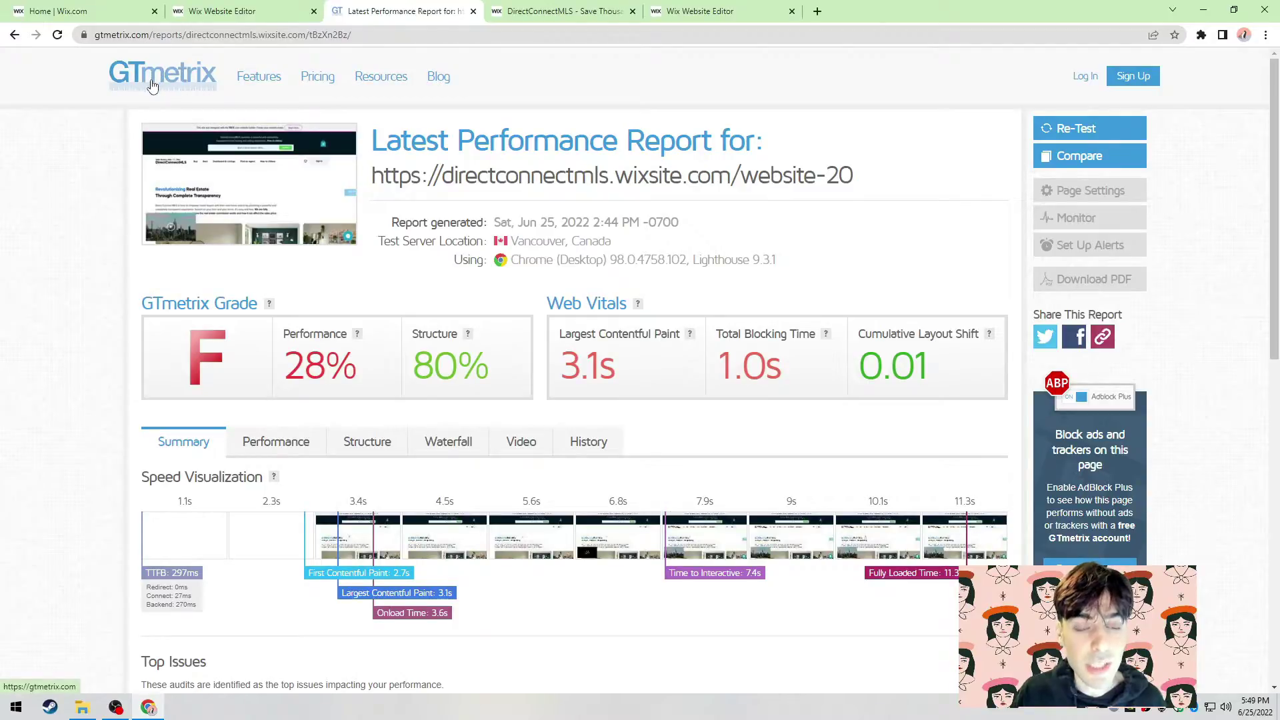
pyautogui.moveTo(371, 168); pyautogui.dragTo(852, 215)
pyautogui.click(903, 214)
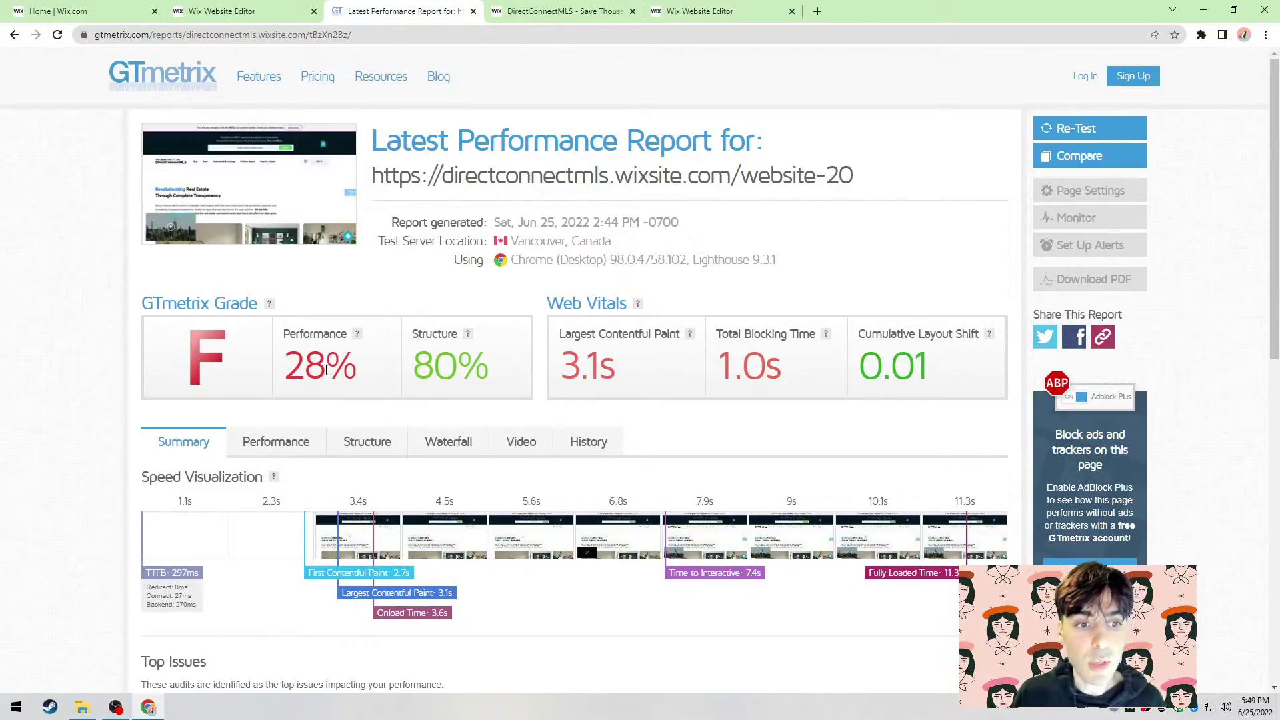
pyautogui.moveTo(358, 340)
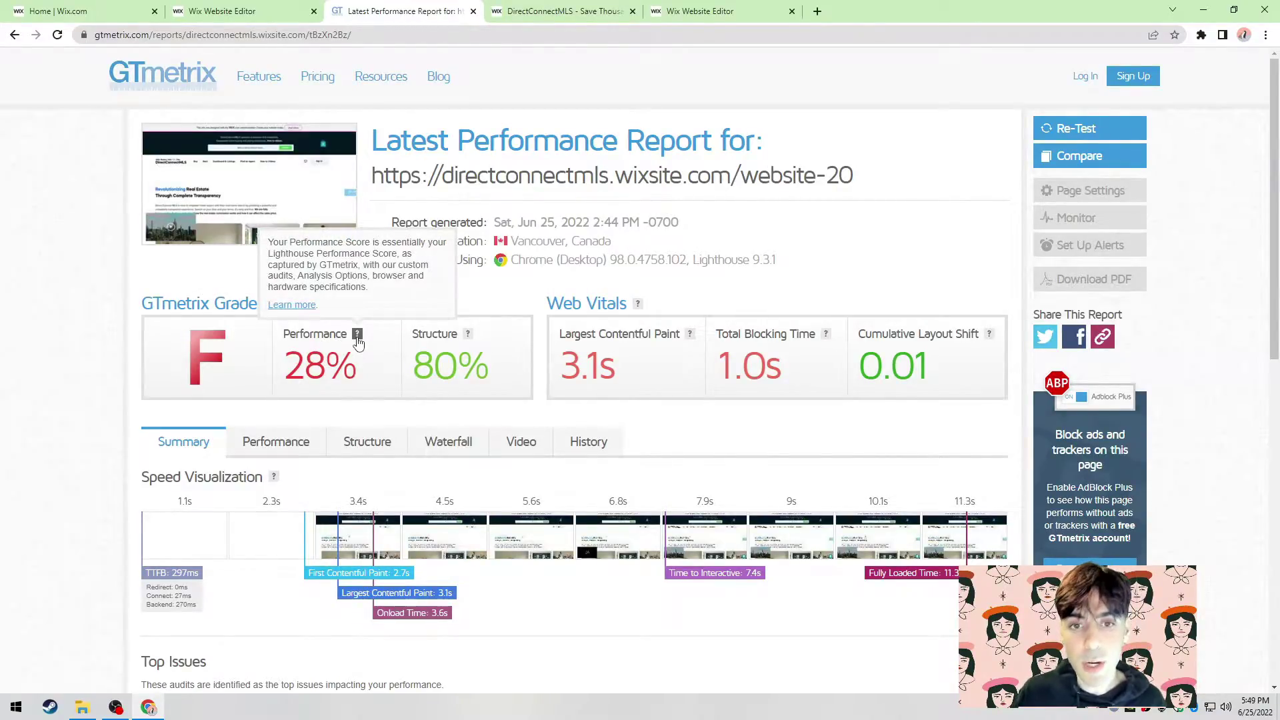
pyautogui.click(267, 11)
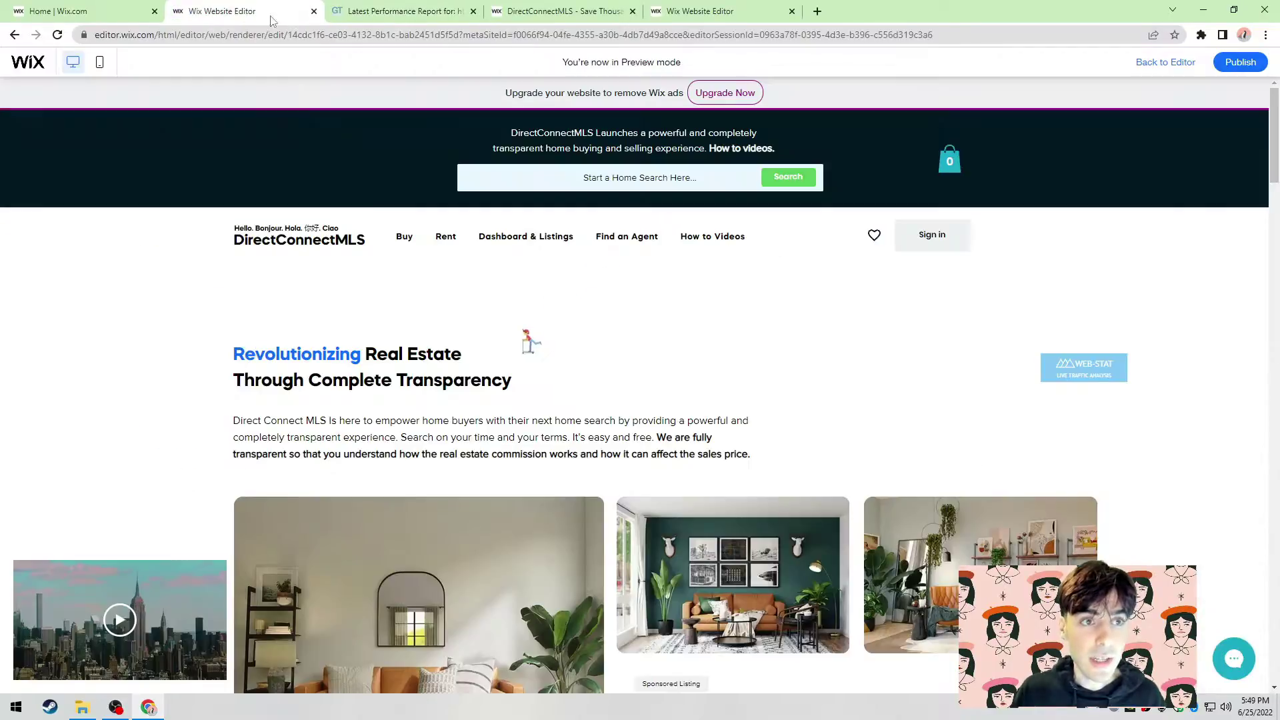
pyautogui.moveTo(1275, 148)
pyautogui.mouseDown()
pyautogui.moveTo(1275, 293)
pyautogui.moveTo(1275, 147)
pyautogui.mouseUp()
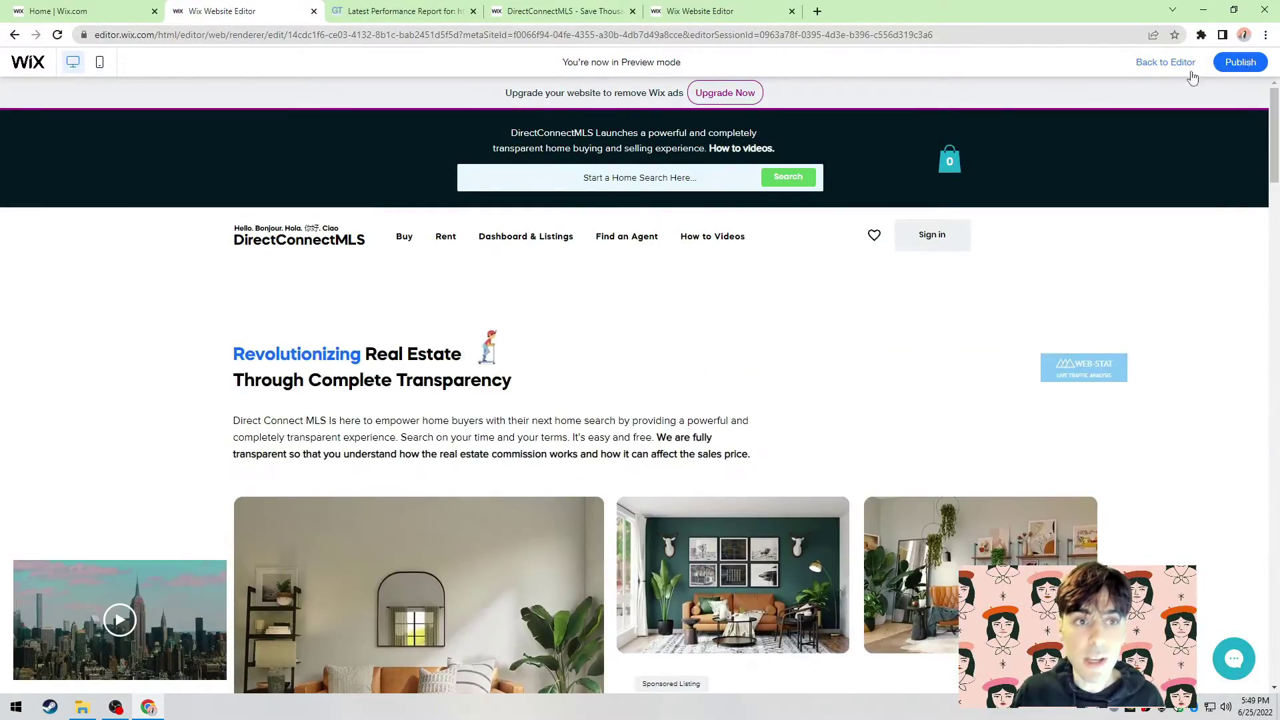
pyautogui.click(355, 9)
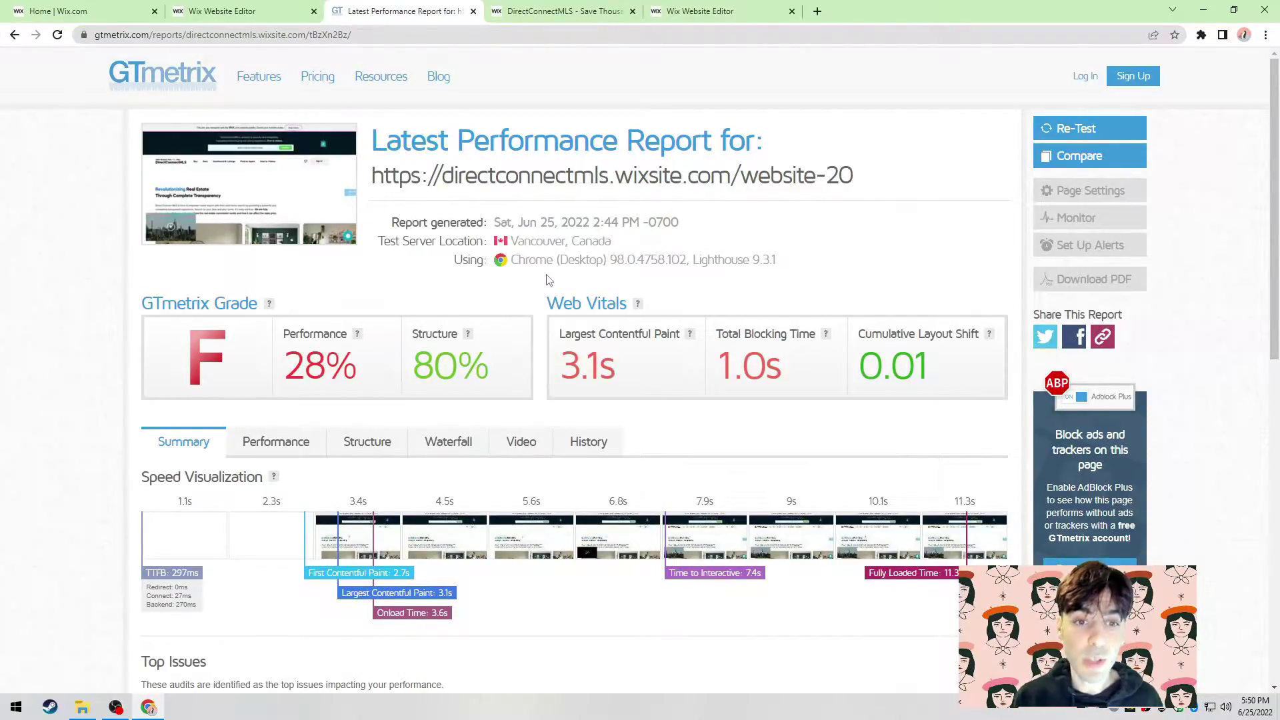
# - Open the custom code settings in the Leonora Organics site dashboard
pyautogui.click(90, 11)
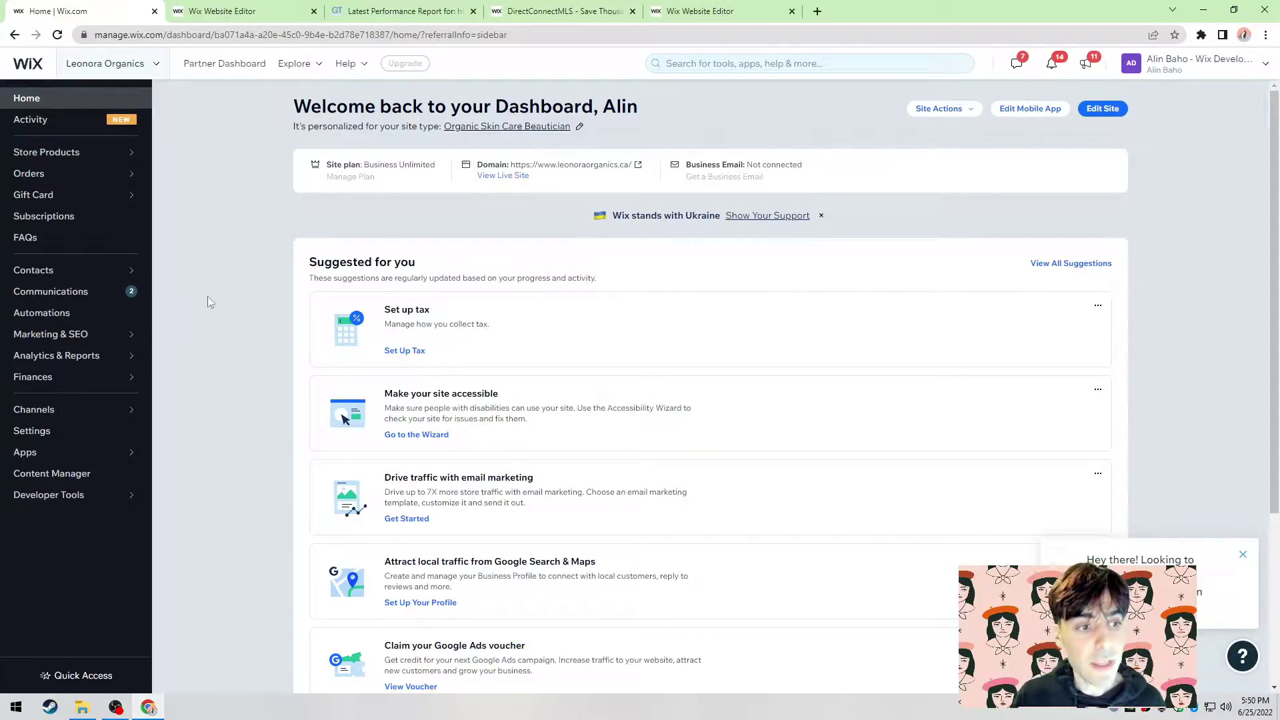
pyautogui.click(68, 433)
pyautogui.scroll(-8, 252, 306)
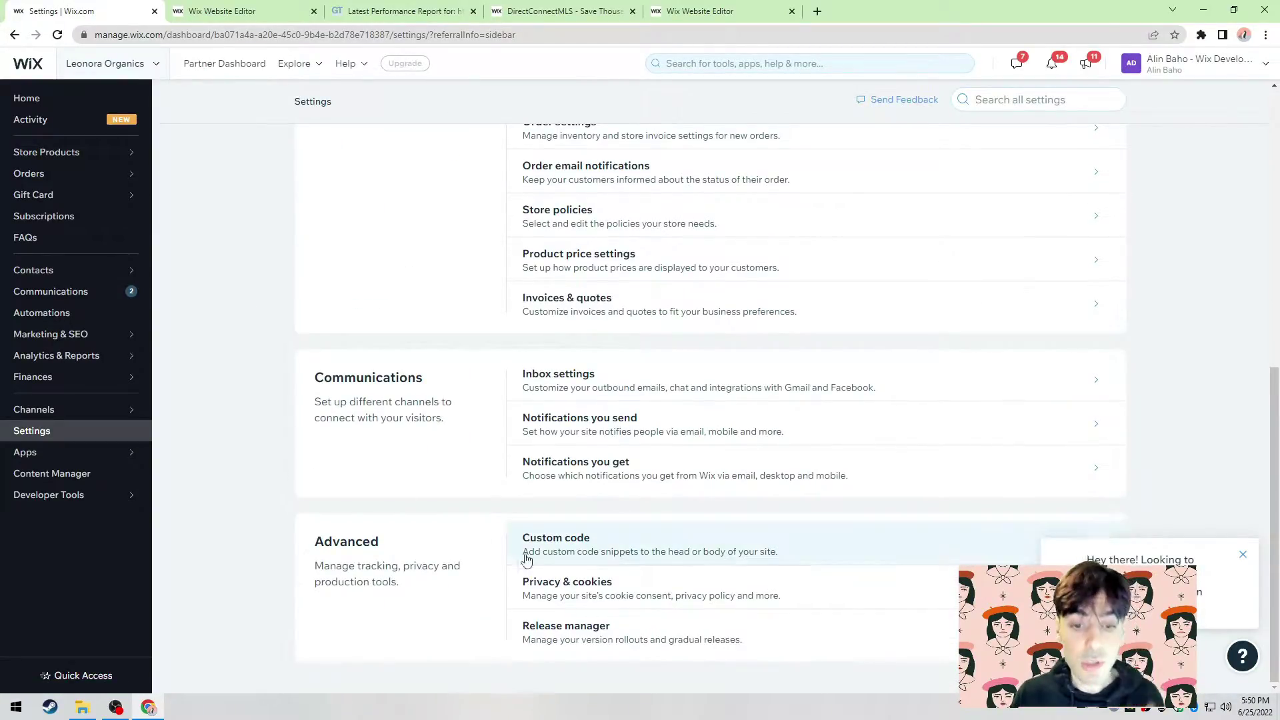
pyautogui.click(548, 554)
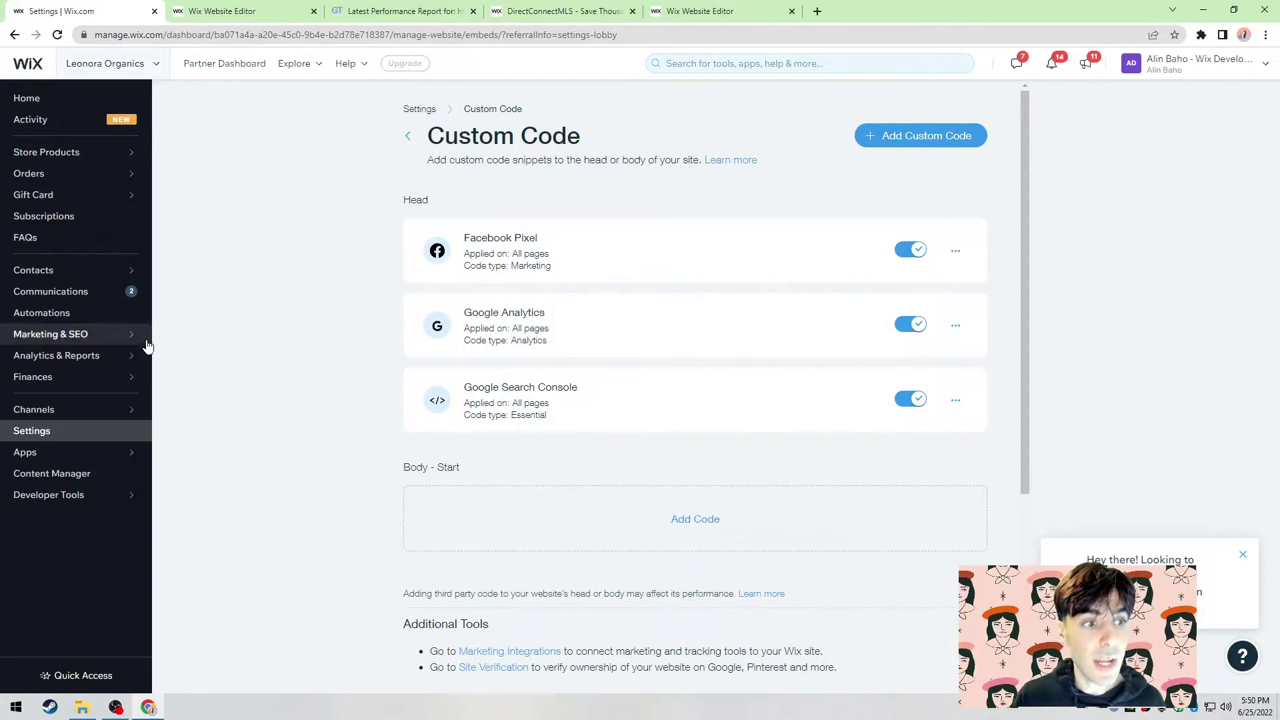
# - Turn off and delete the Facebook Pixel, Google Analytics and Google Search Console code snippets from the site's head section
pyautogui.moveTo(114, 361)
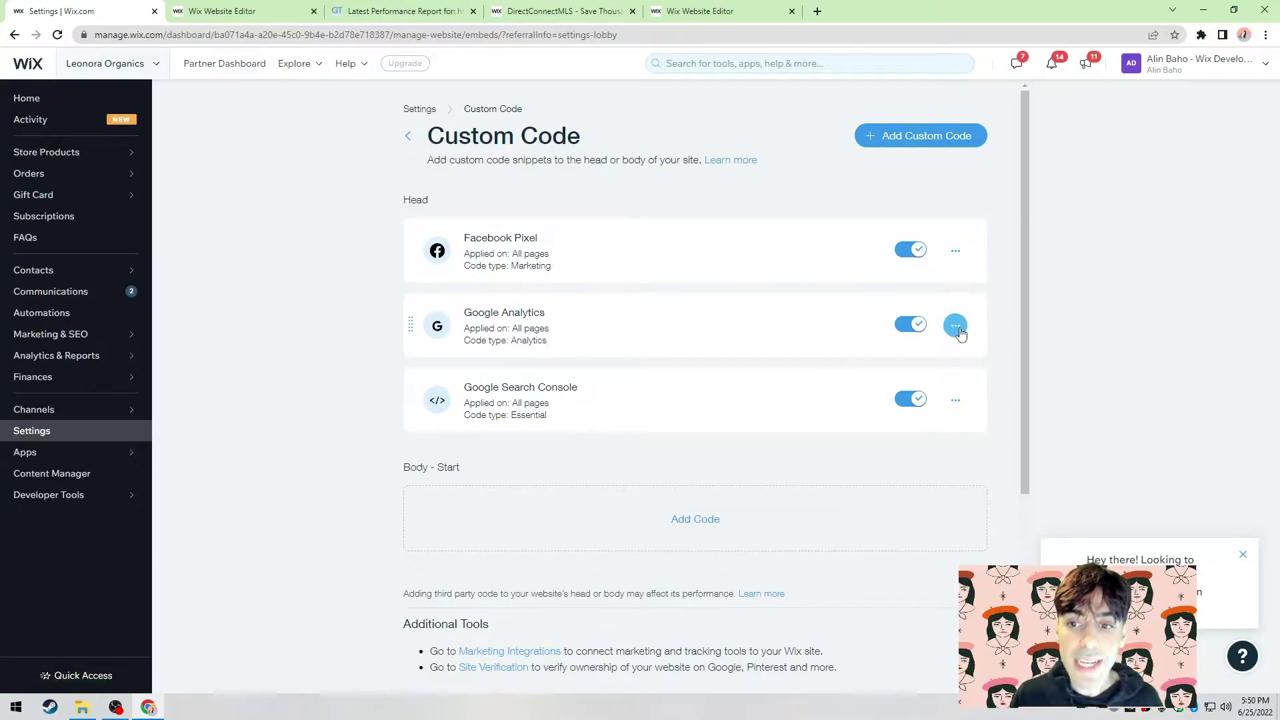
pyautogui.click(912, 250)
pyautogui.click(911, 325)
pyautogui.click(911, 399)
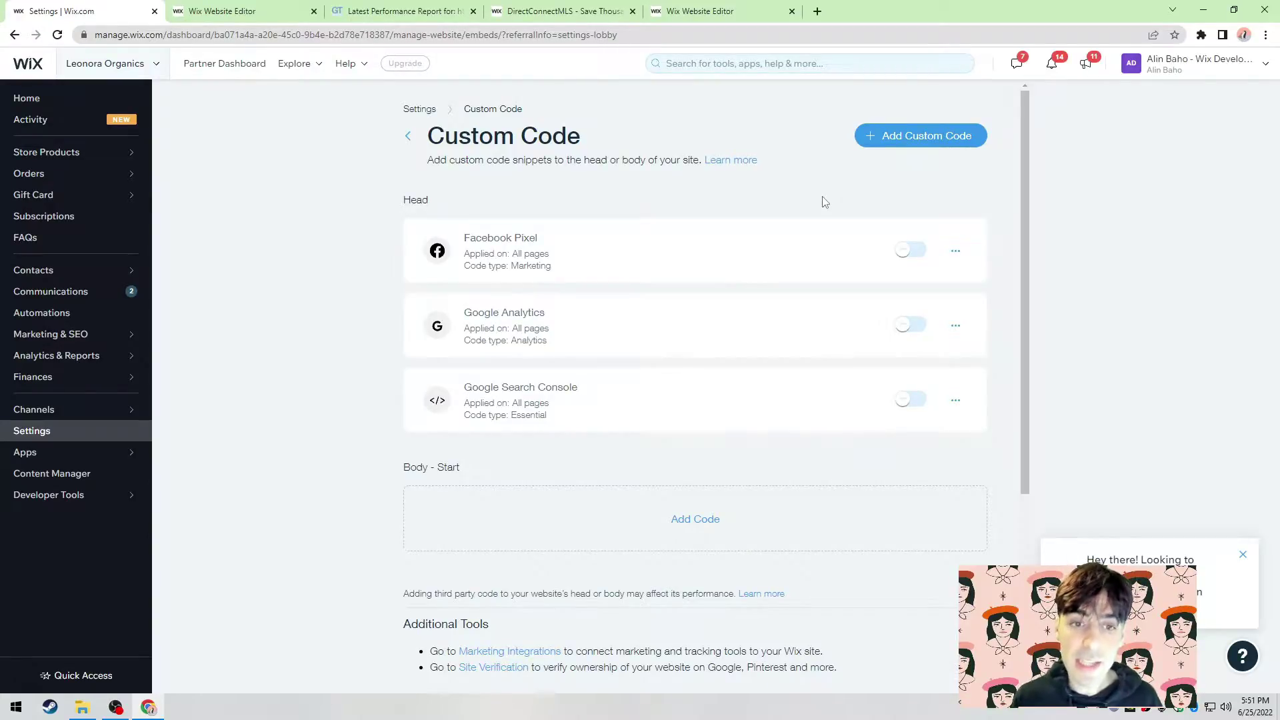
pyautogui.click(955, 251)
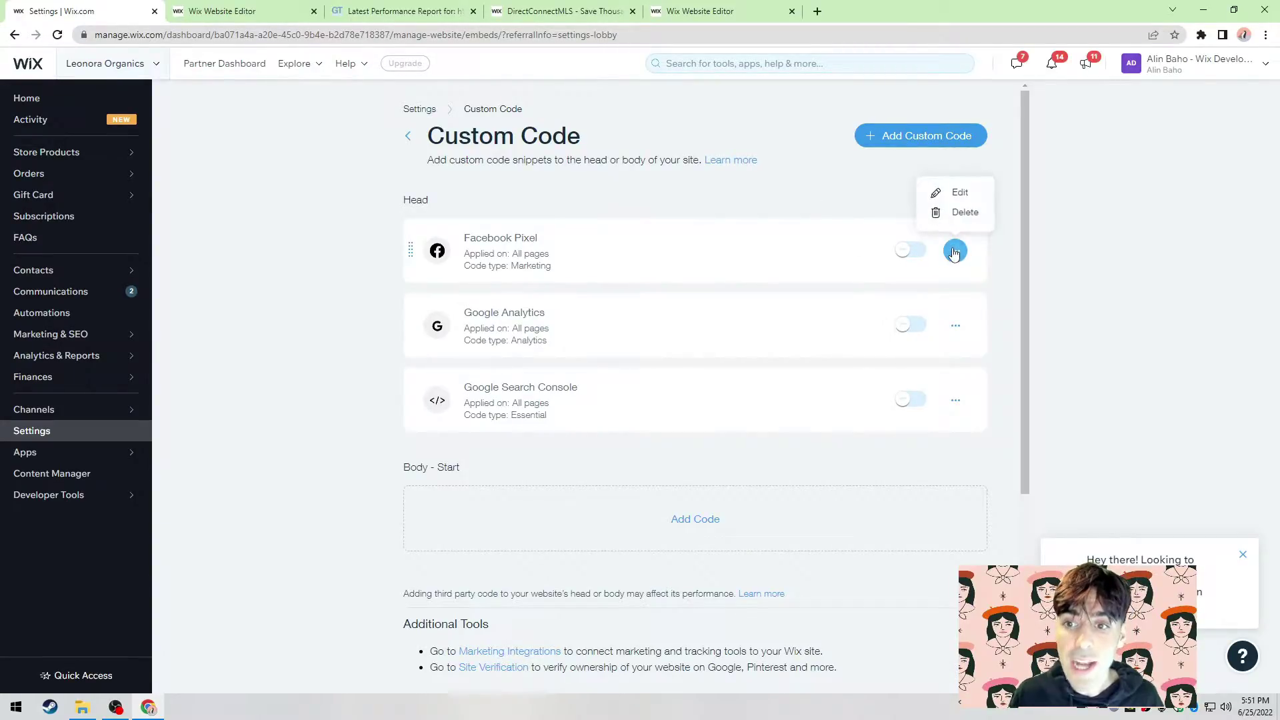
pyautogui.click(965, 213)
pyautogui.click(817, 417)
pyautogui.click(953, 253)
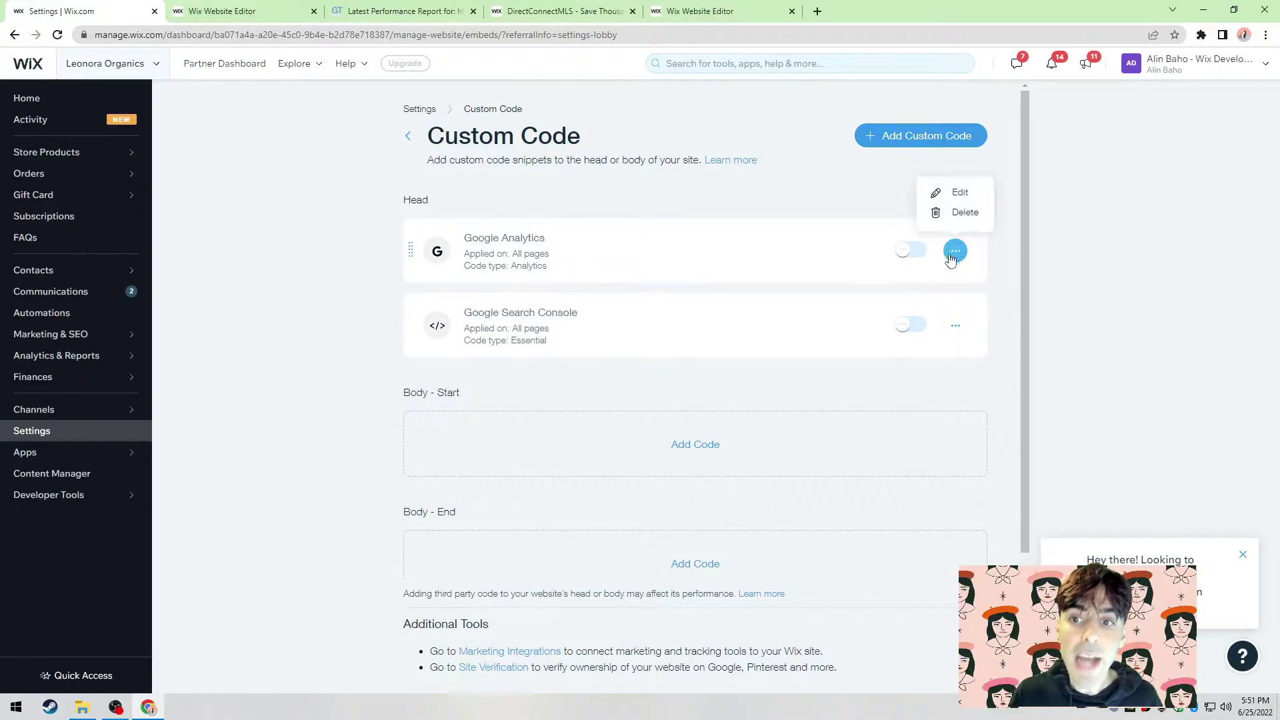
pyautogui.click(965, 212)
pyautogui.click(810, 417)
pyautogui.click(967, 252)
pyautogui.click(965, 214)
pyautogui.click(795, 415)
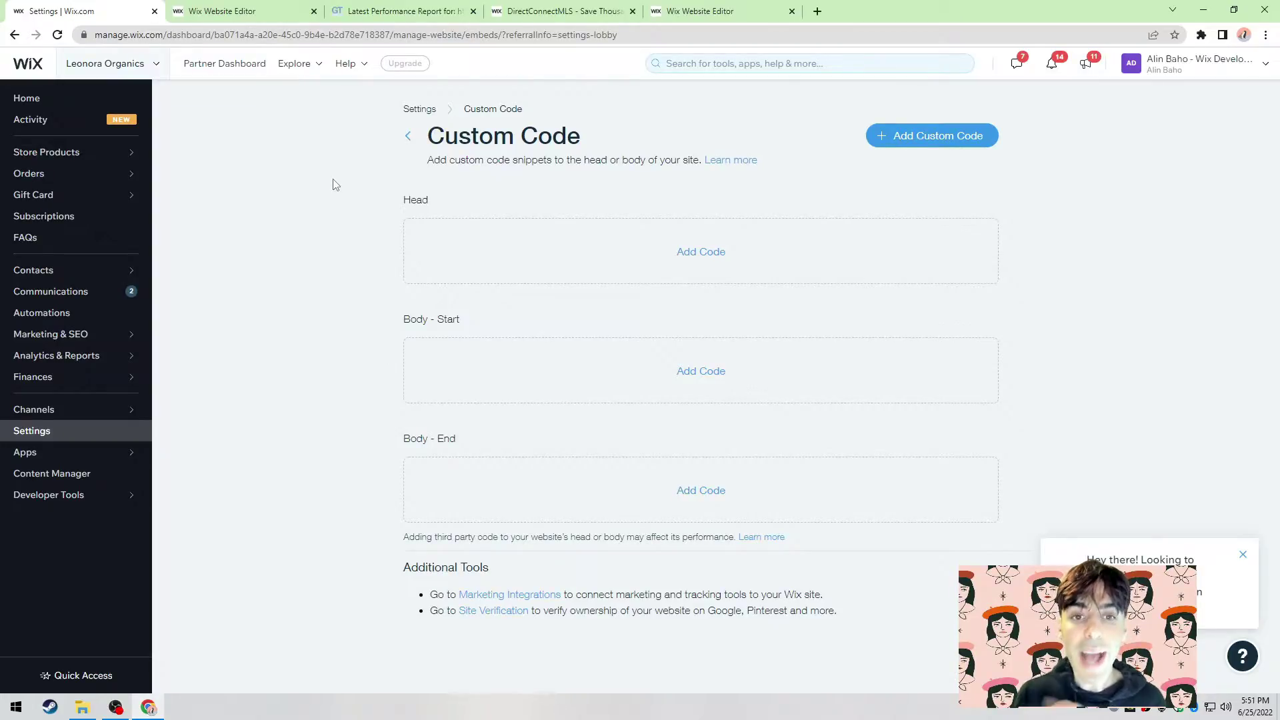
# - Leave the preview of the DirectConnectMLS site to edit it, and check its GTmetrix report again
pyautogui.click(92, 676)
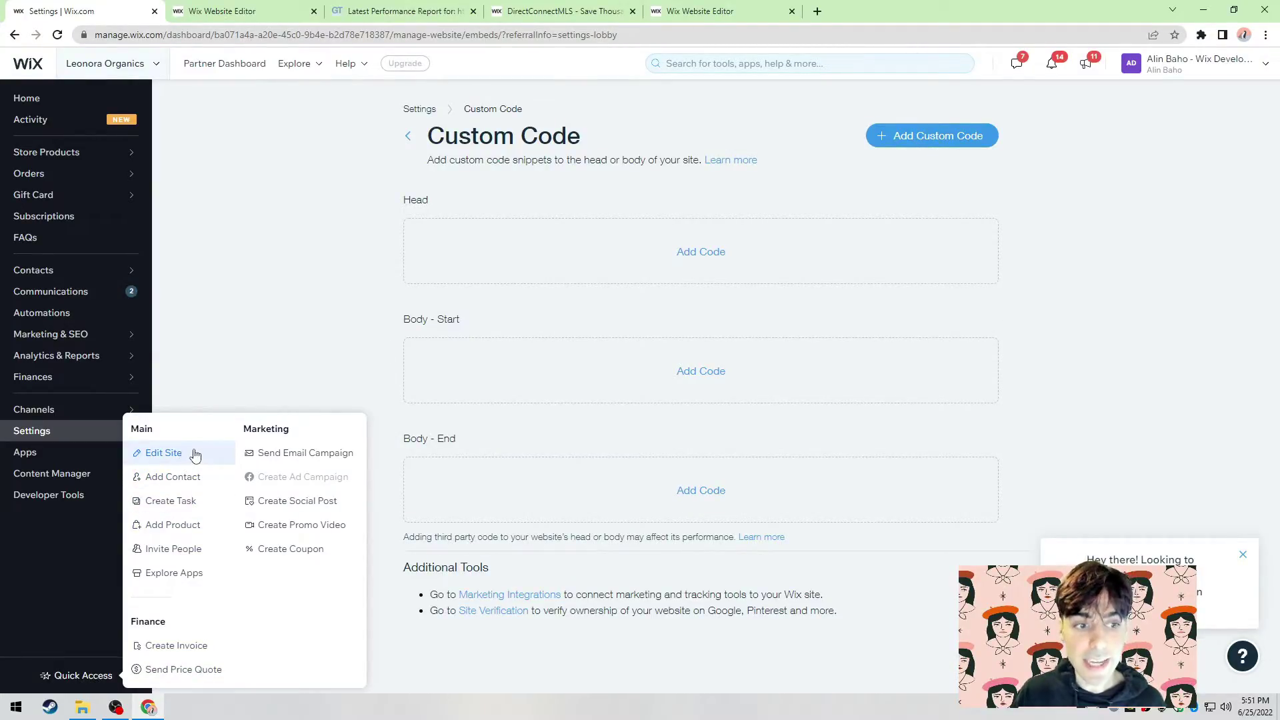
pyautogui.click(93, 101)
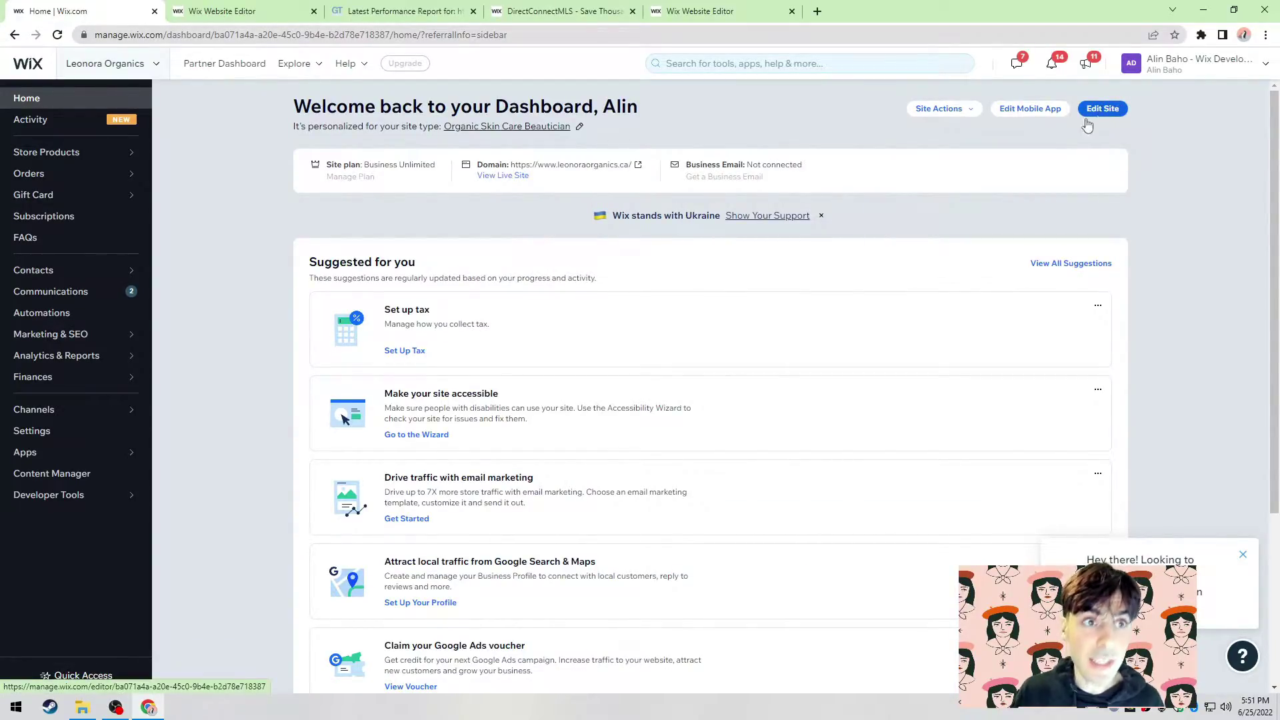
pyautogui.click(258, 9)
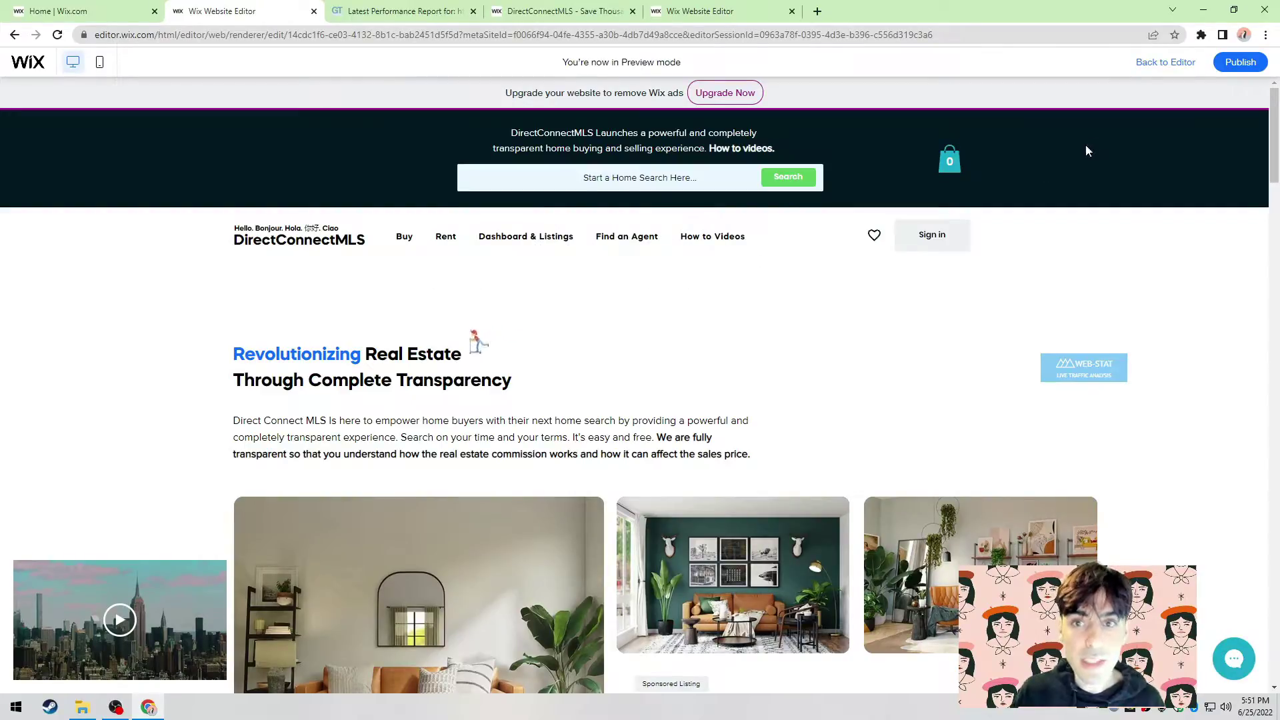
pyautogui.click(1163, 67)
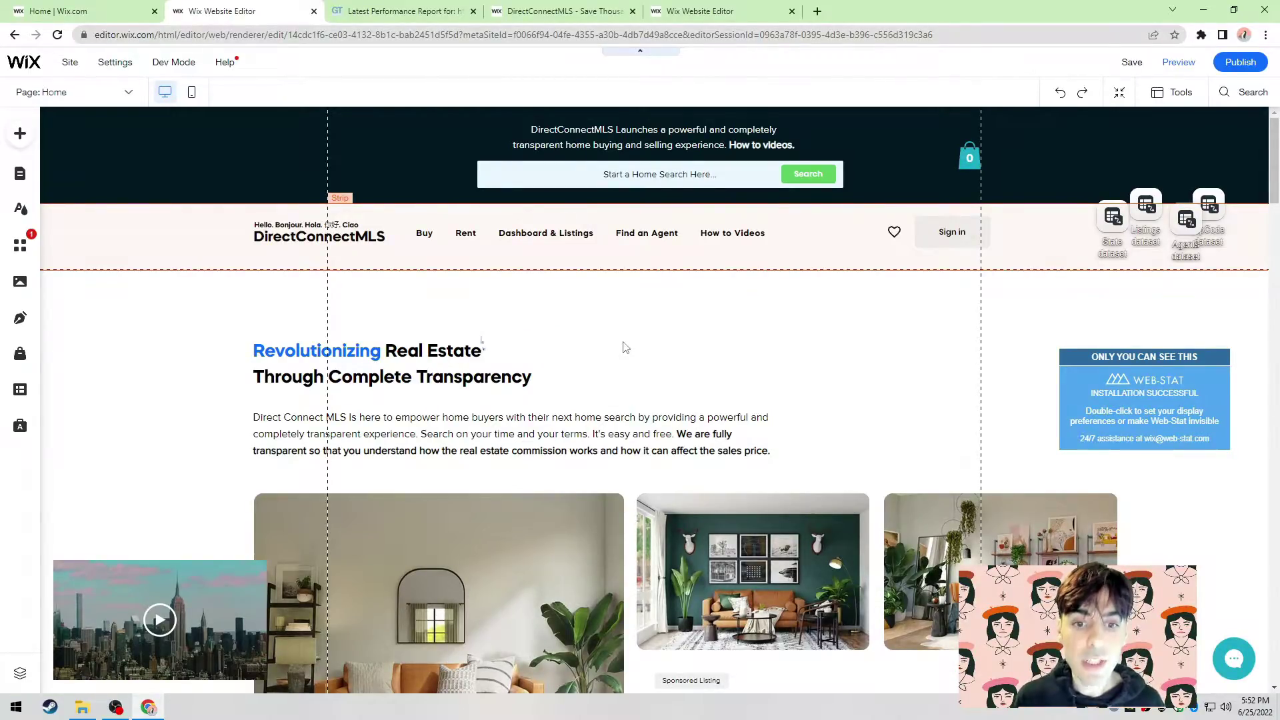
pyautogui.hotkey('ctrl', 'Tab')
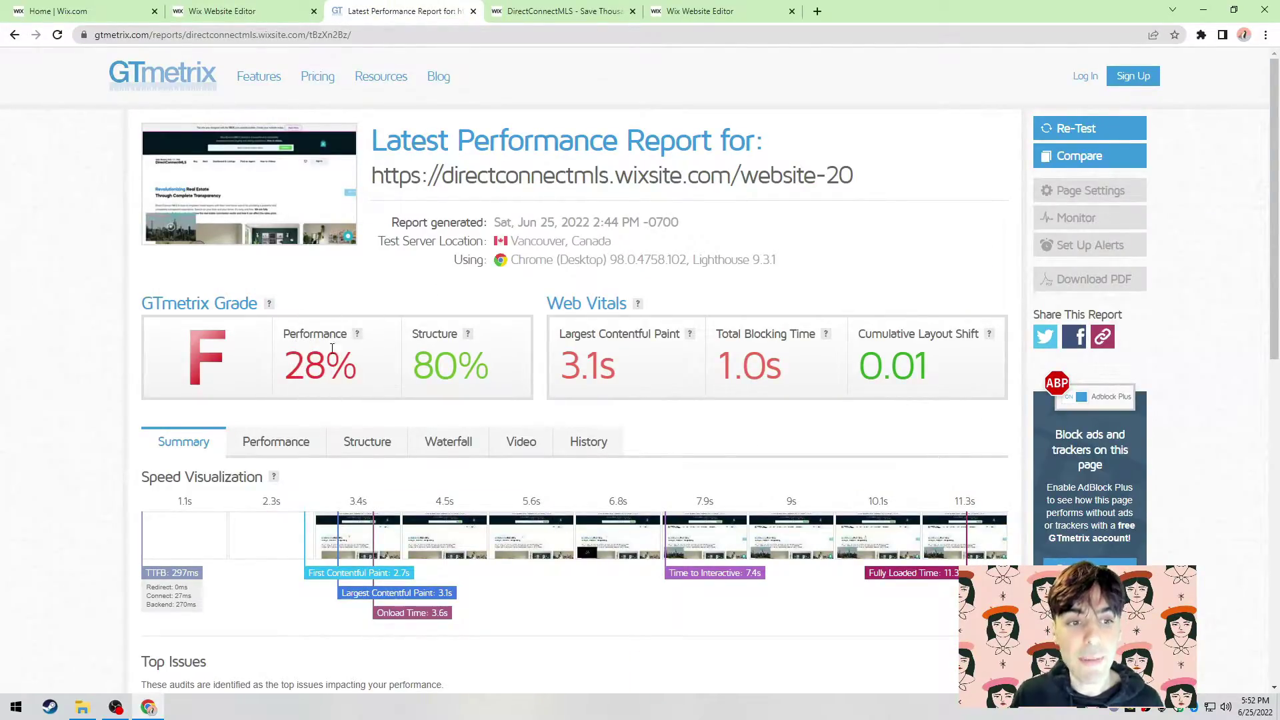
pyautogui.click(251, 15)
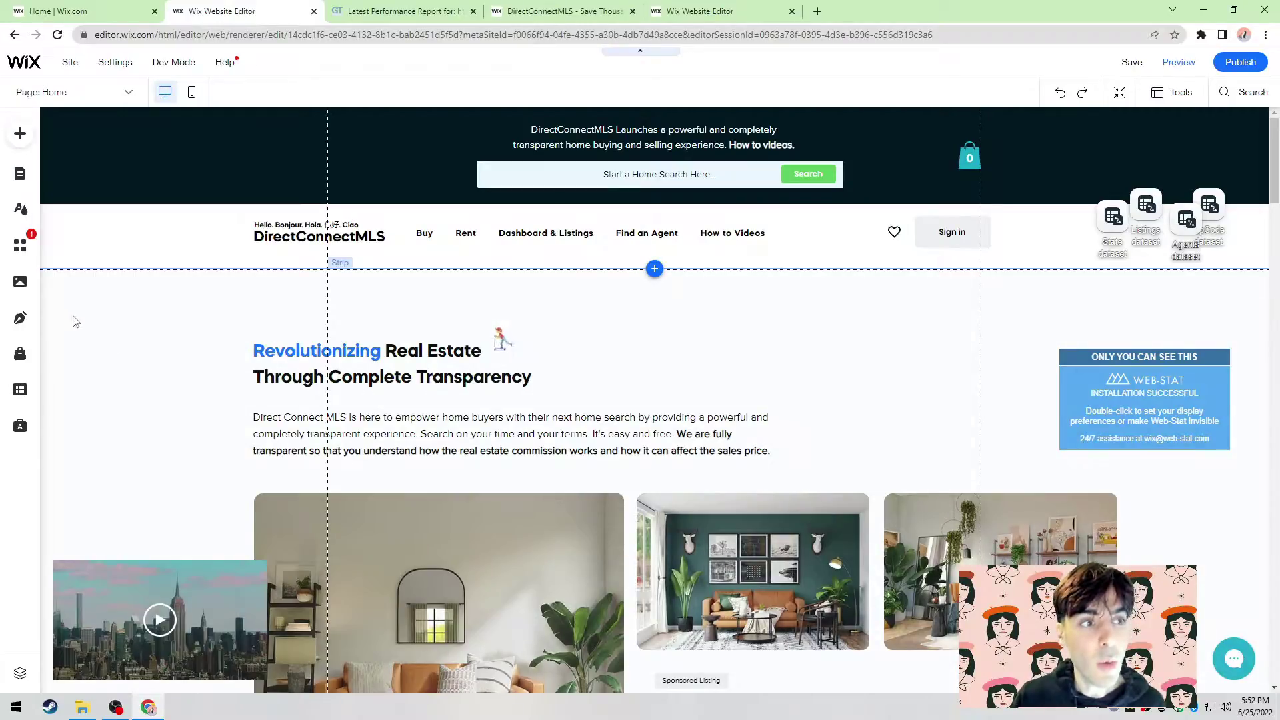
# - Examine the DirectConnectMLS site's page list, including the subpages under Dashboard & Listings
pyautogui.click(22, 179)
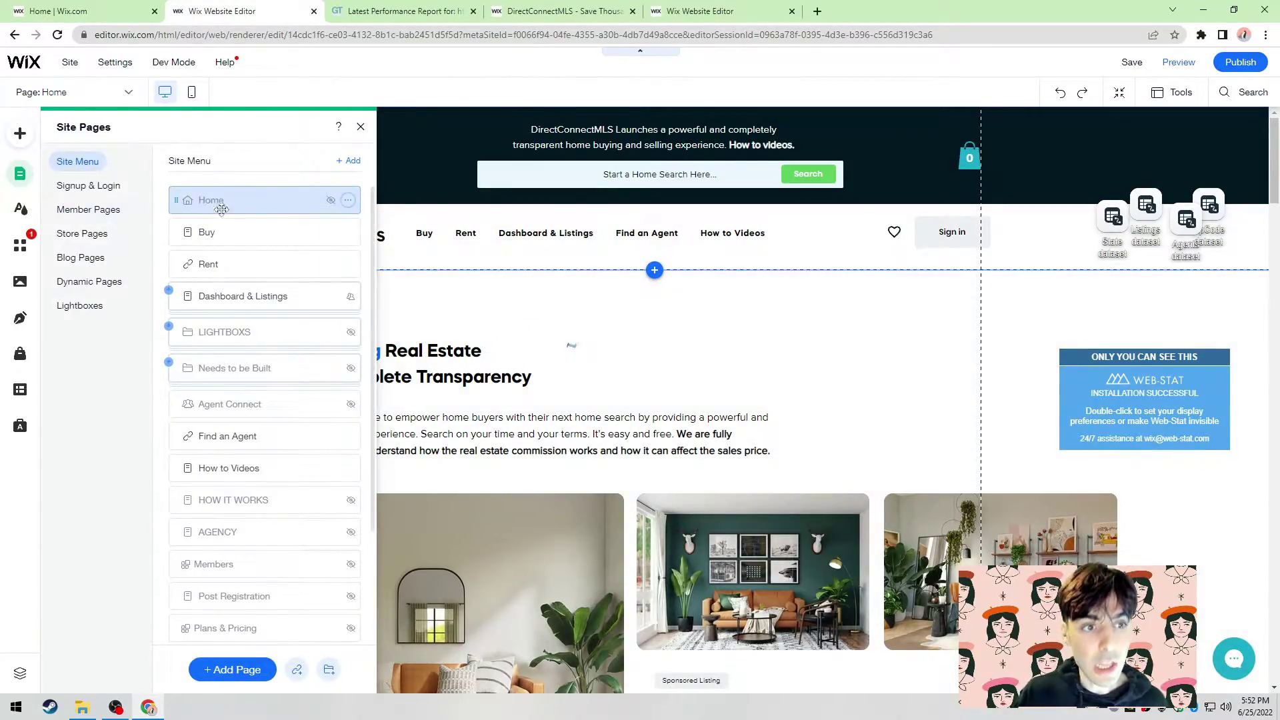
pyautogui.scroll(-2, 252, 323)
pyautogui.scroll(2, 254, 507)
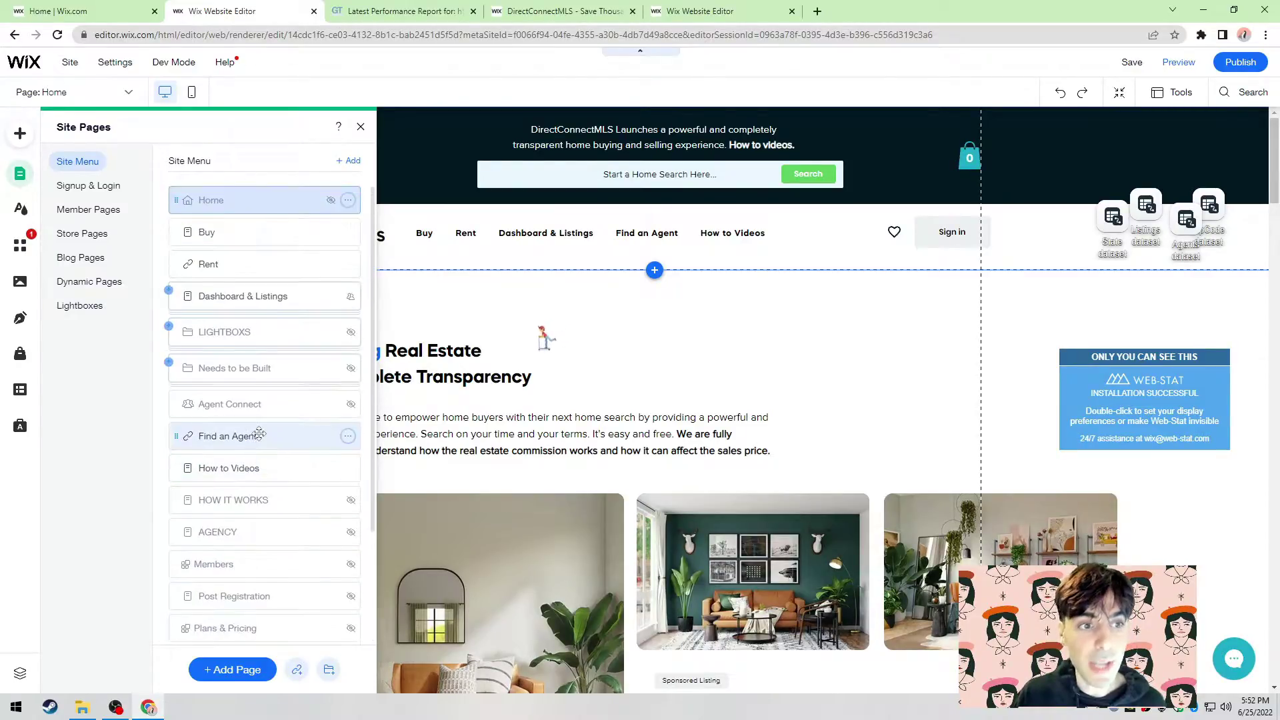
pyautogui.click(168, 291)
pyautogui.scroll(-4, 212, 333)
pyautogui.scroll(-4, 200, 353)
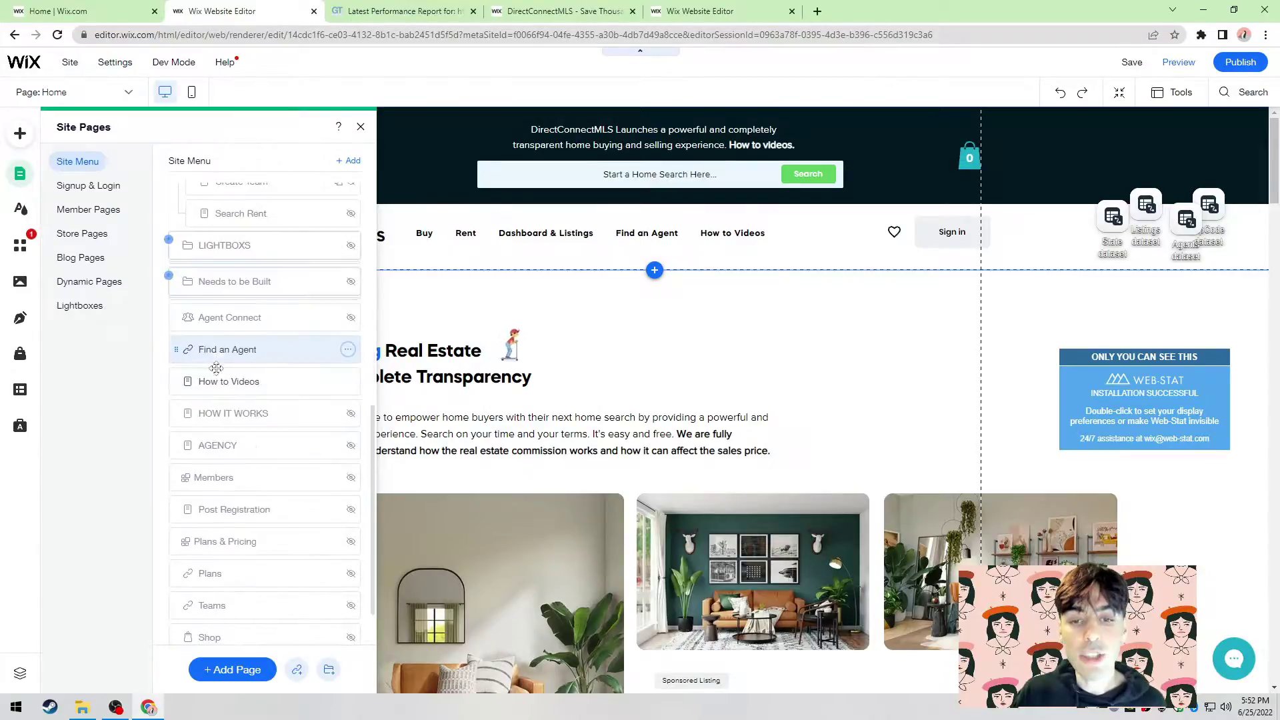
pyautogui.scroll(7, 250, 580)
pyautogui.scroll(1, 256, 578)
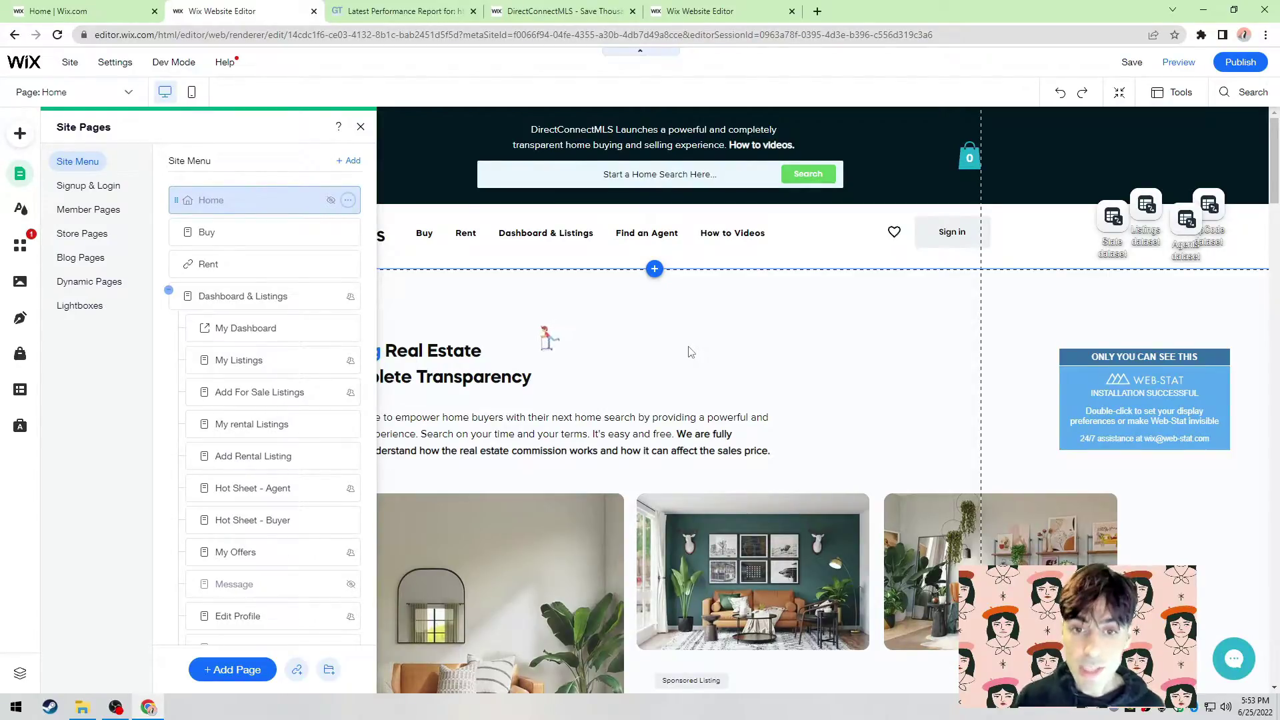
# - Show the Home page in the site menu, hide it again, and close the page list
pyautogui.click(347, 201)
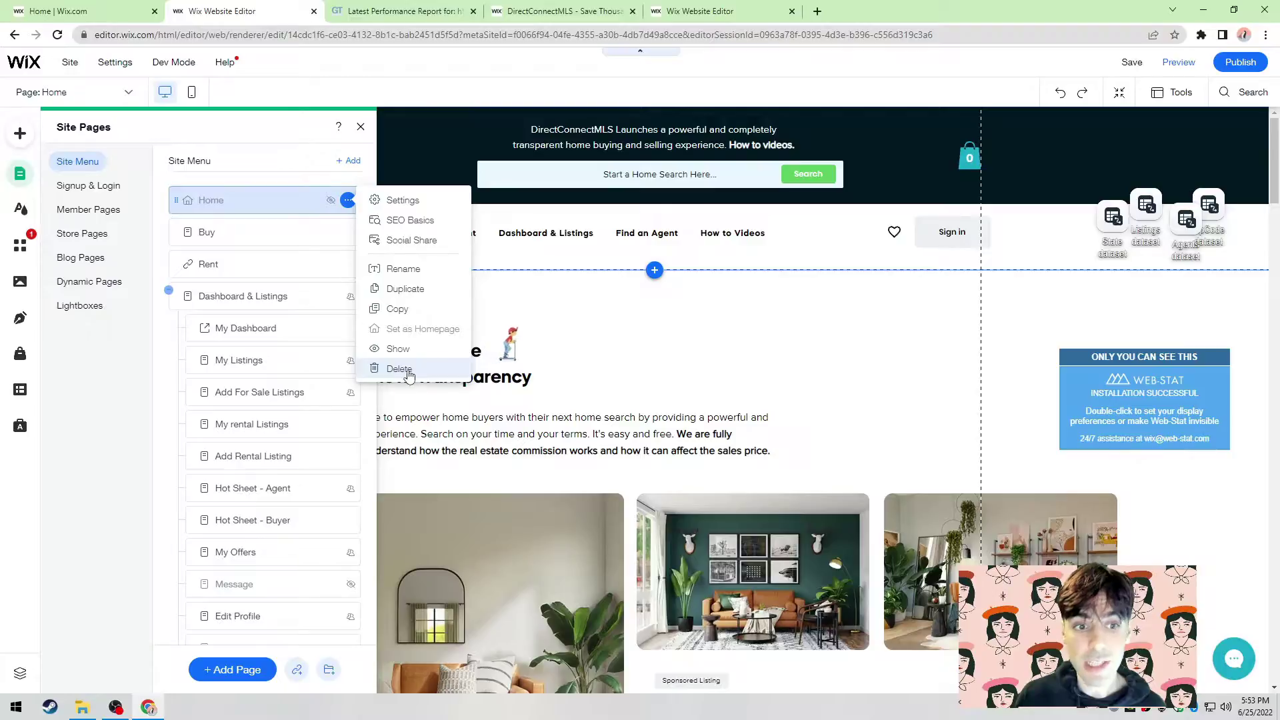
pyautogui.click(401, 349)
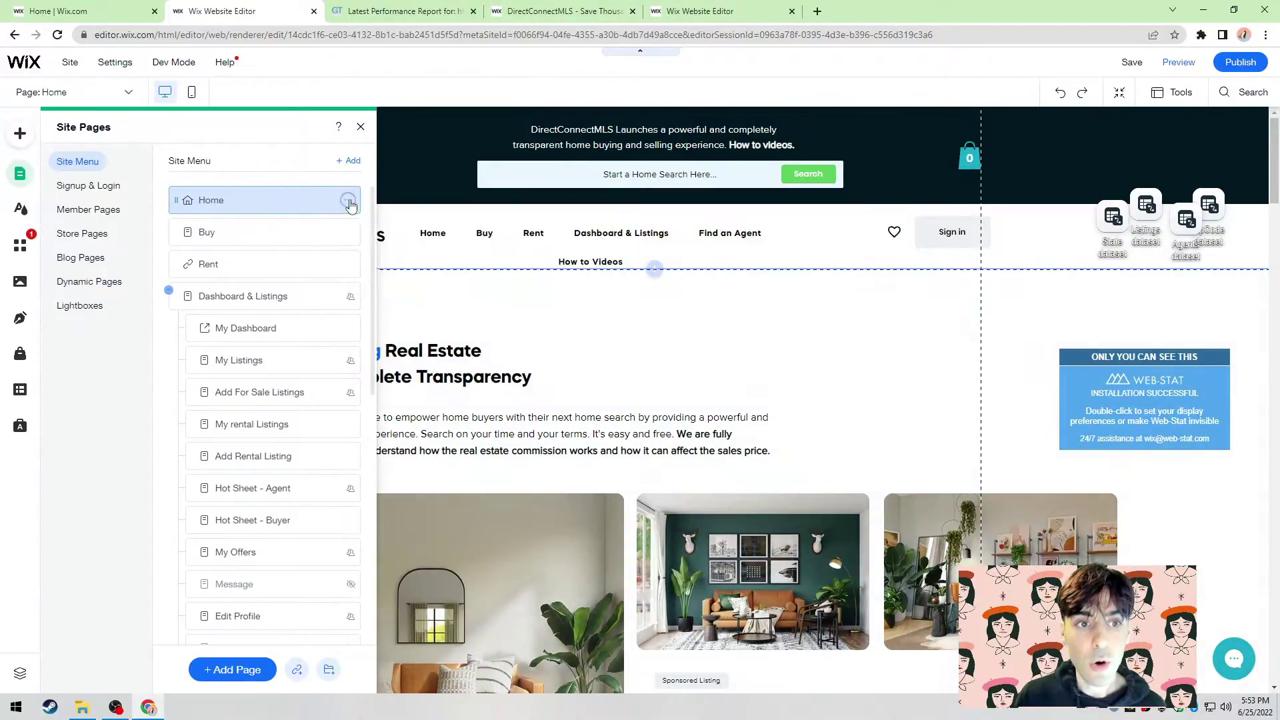
pyautogui.click(397, 349)
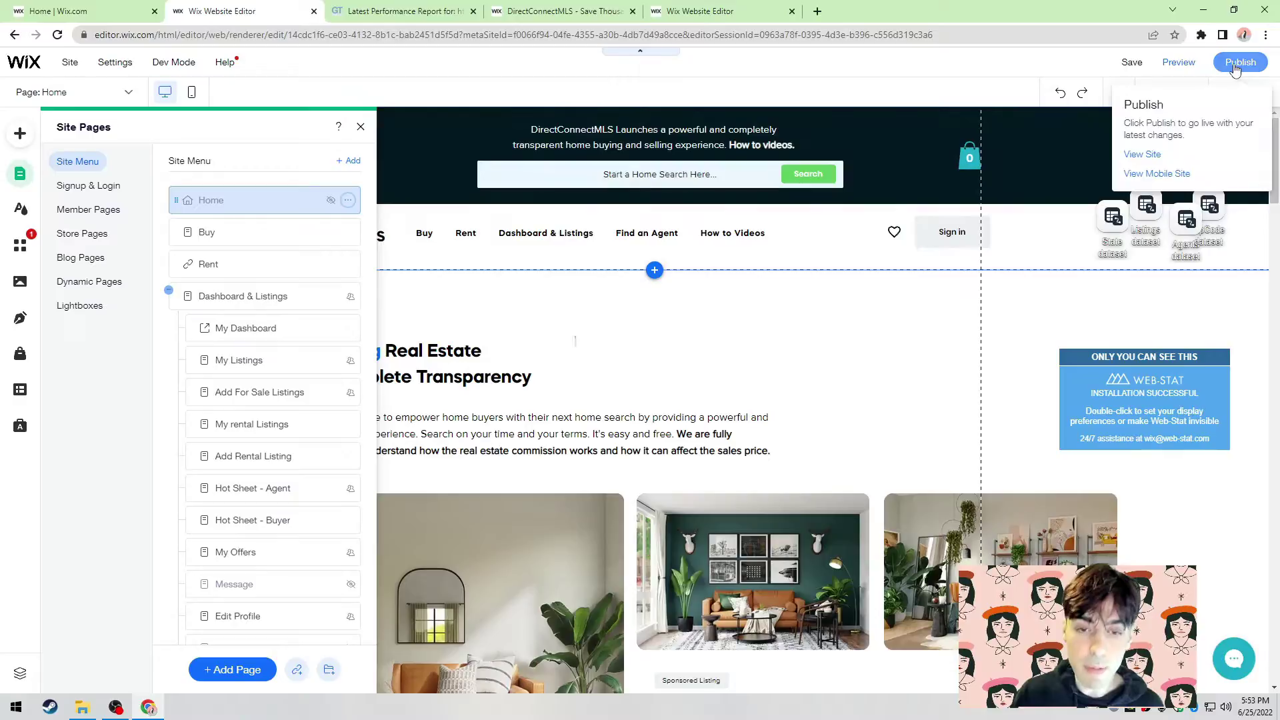
pyautogui.click(733, 341)
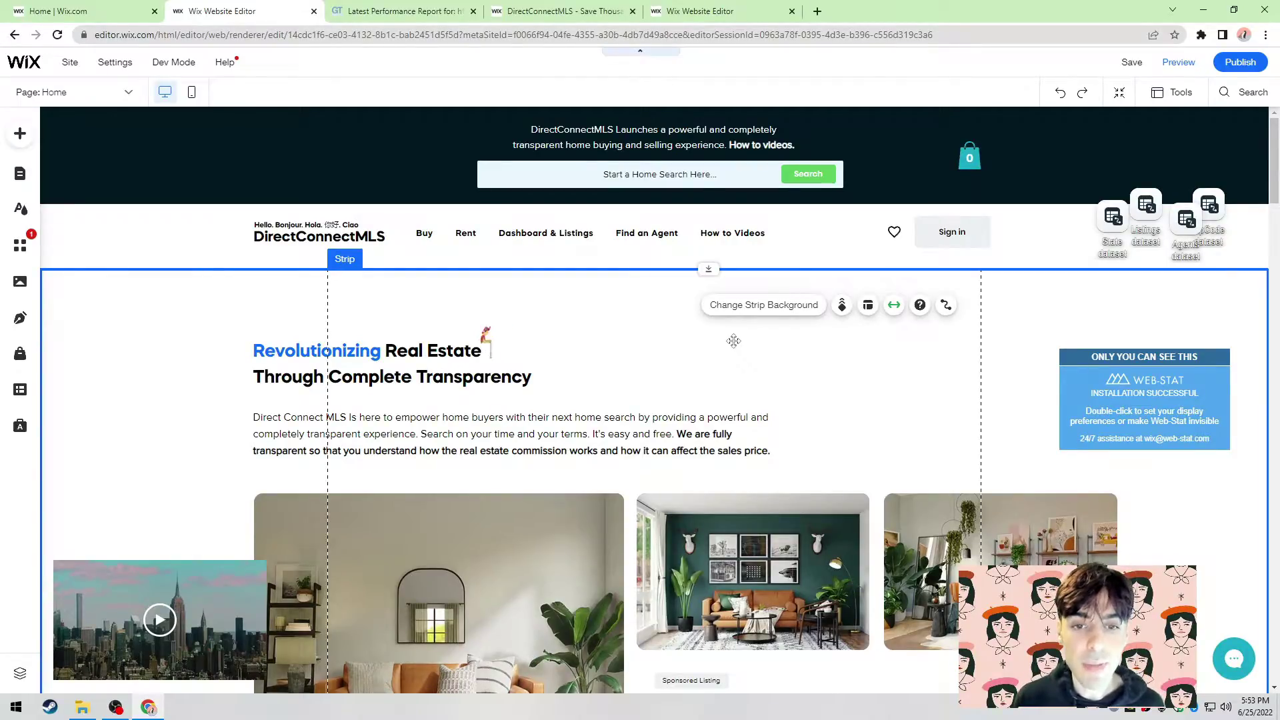
# - Inspect the Web-Stat widget on the home page and look at the Wix App Market
pyautogui.click(1111, 396)
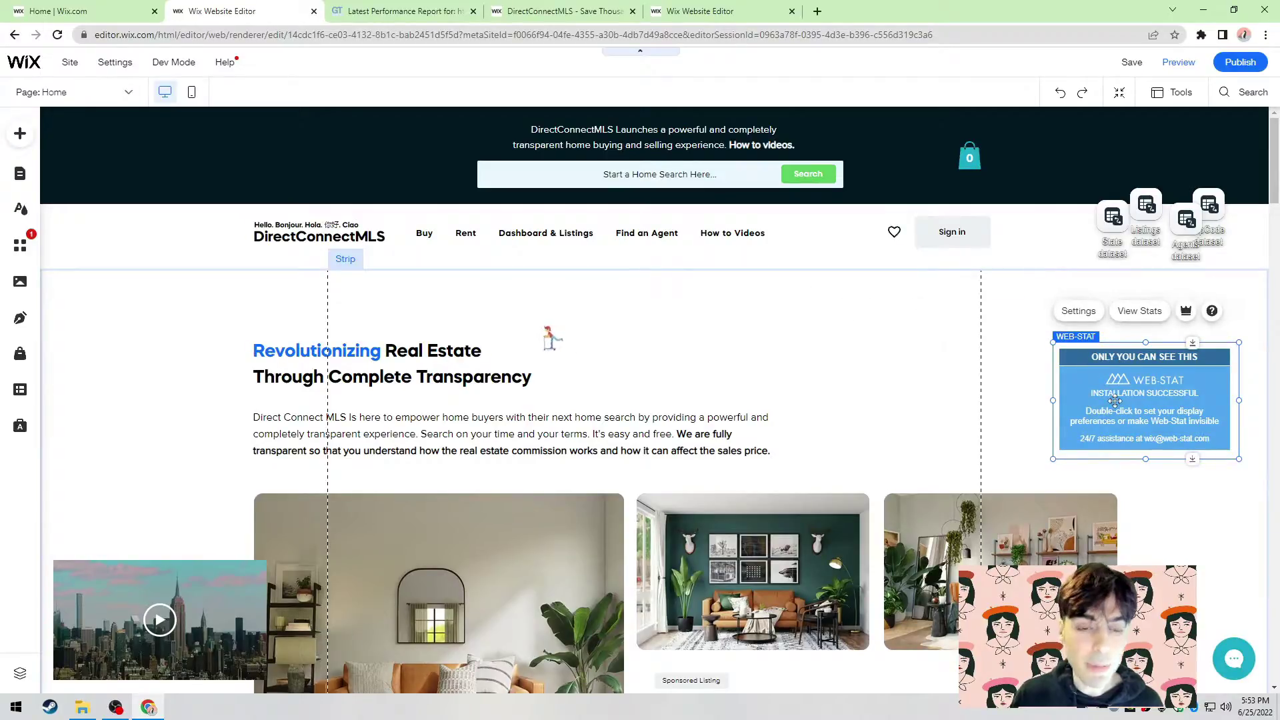
pyautogui.click(21, 247)
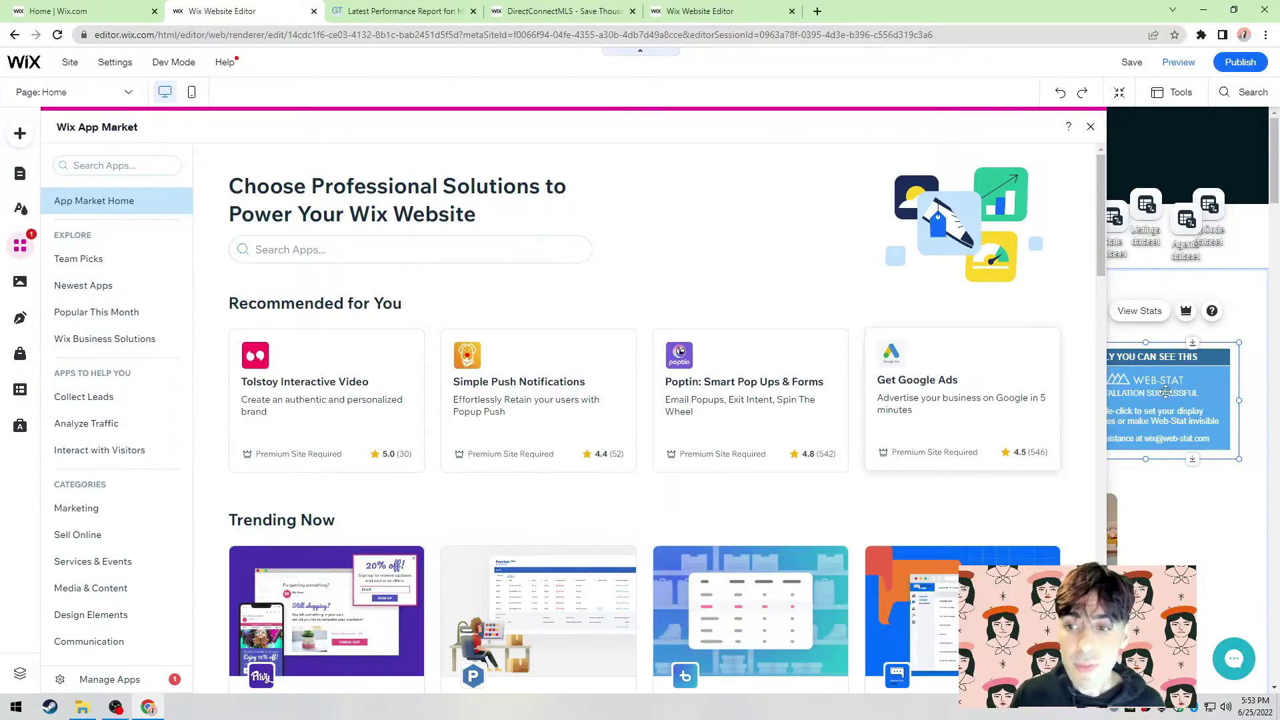
pyautogui.click(1114, 377)
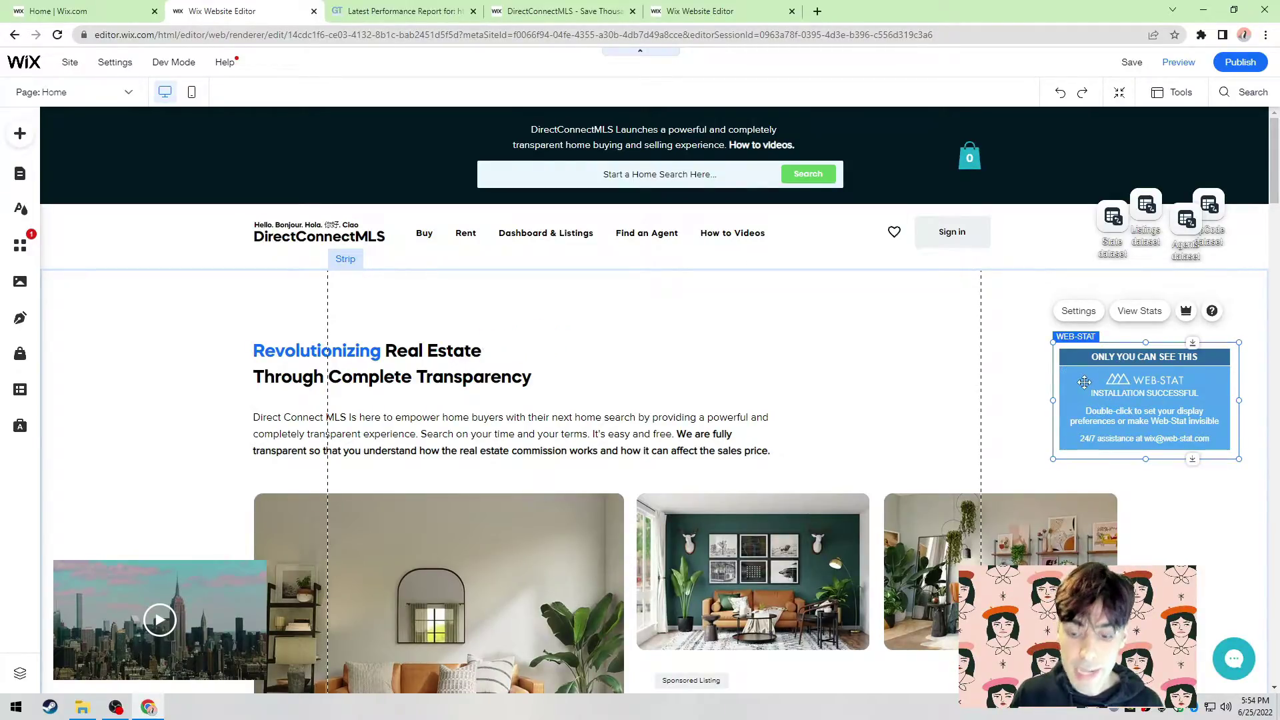
pyautogui.press('Escape')
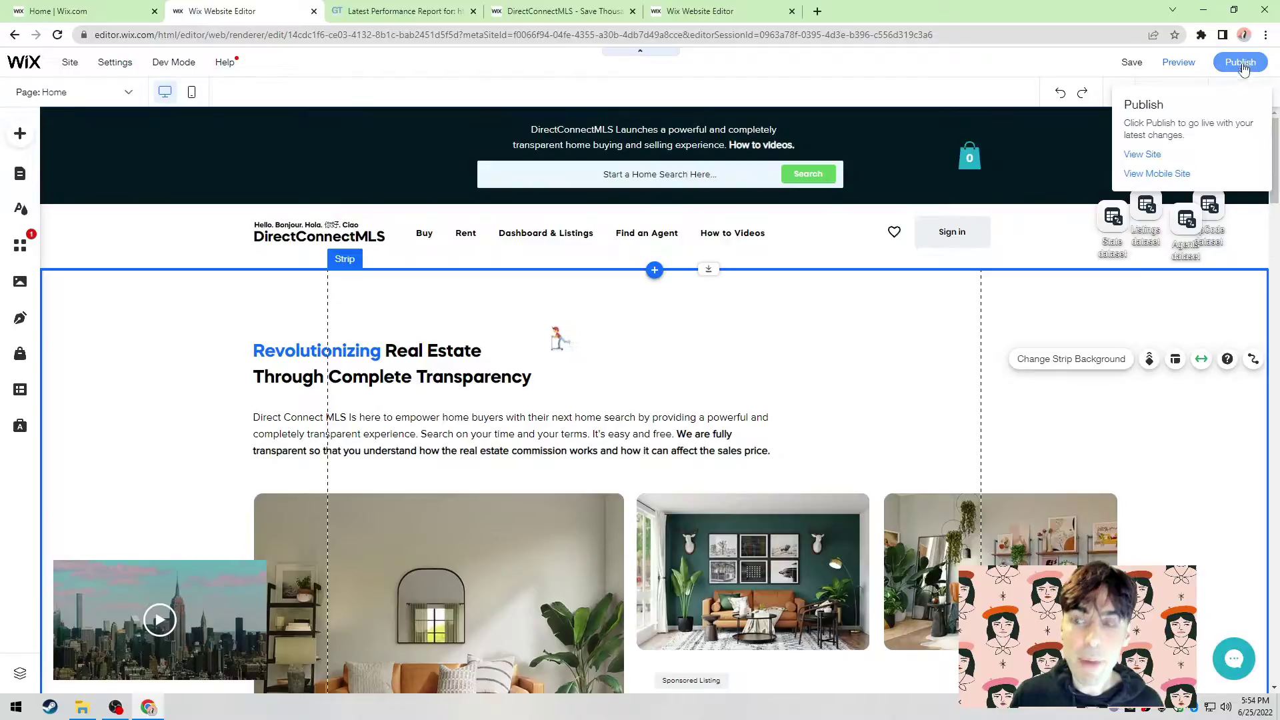
# - Preview the site and open its How to Videos page
pyautogui.click(734, 360)
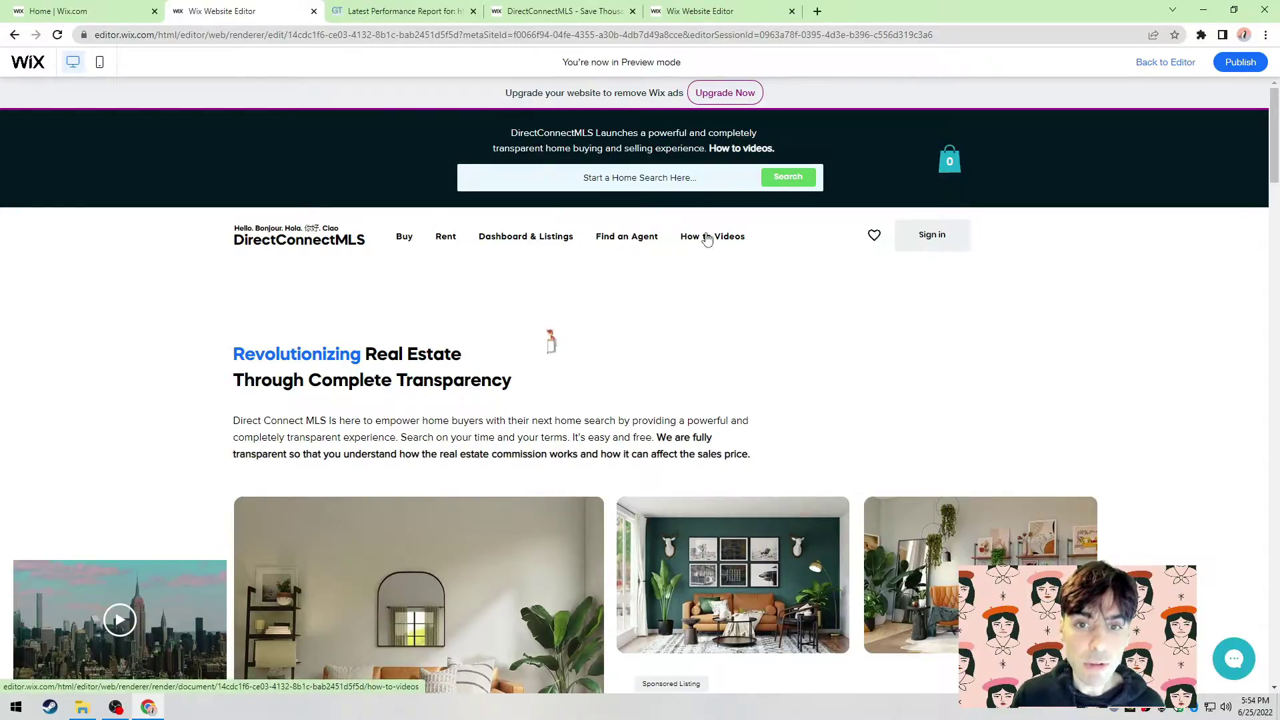
pyautogui.click(717, 244)
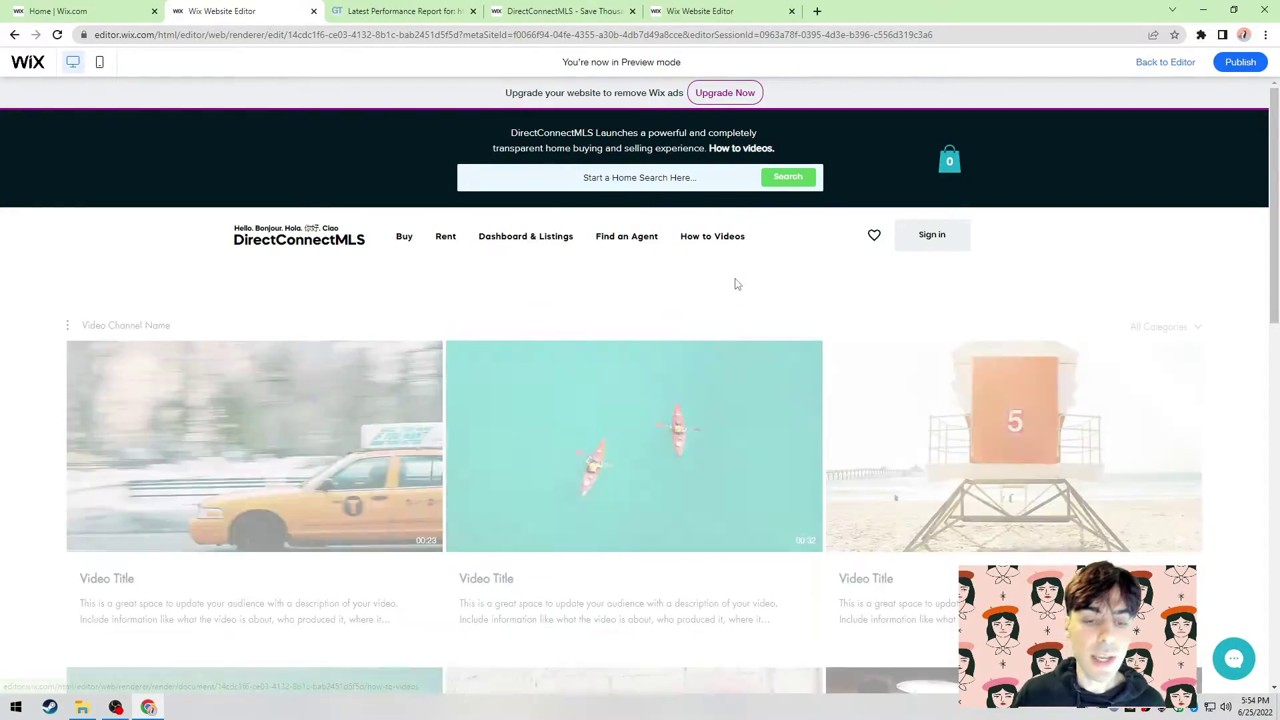
# - Look through the placeholder video gallery on the previewed How to Videos page down to the footer
pyautogui.scroll(-3, 733, 287)
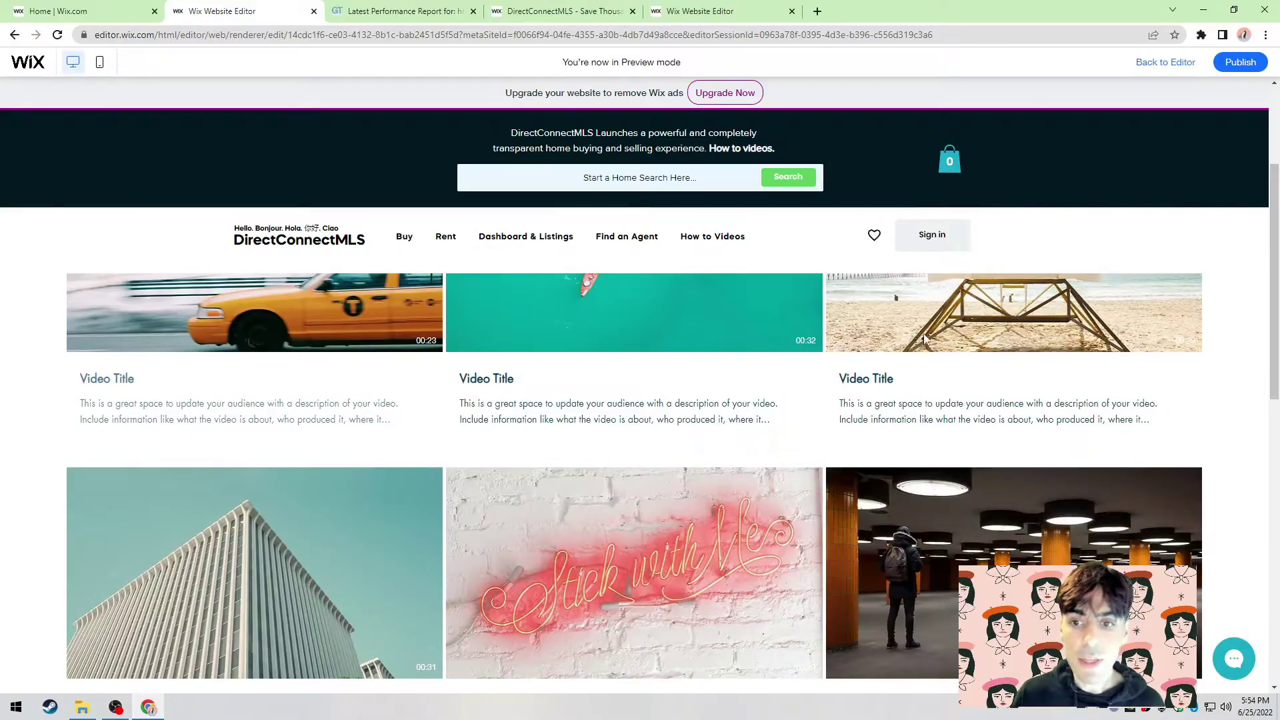
pyautogui.scroll(-3, 630, 398)
pyautogui.scroll(-3, 320, 428)
pyautogui.scroll(-3, 568, 466)
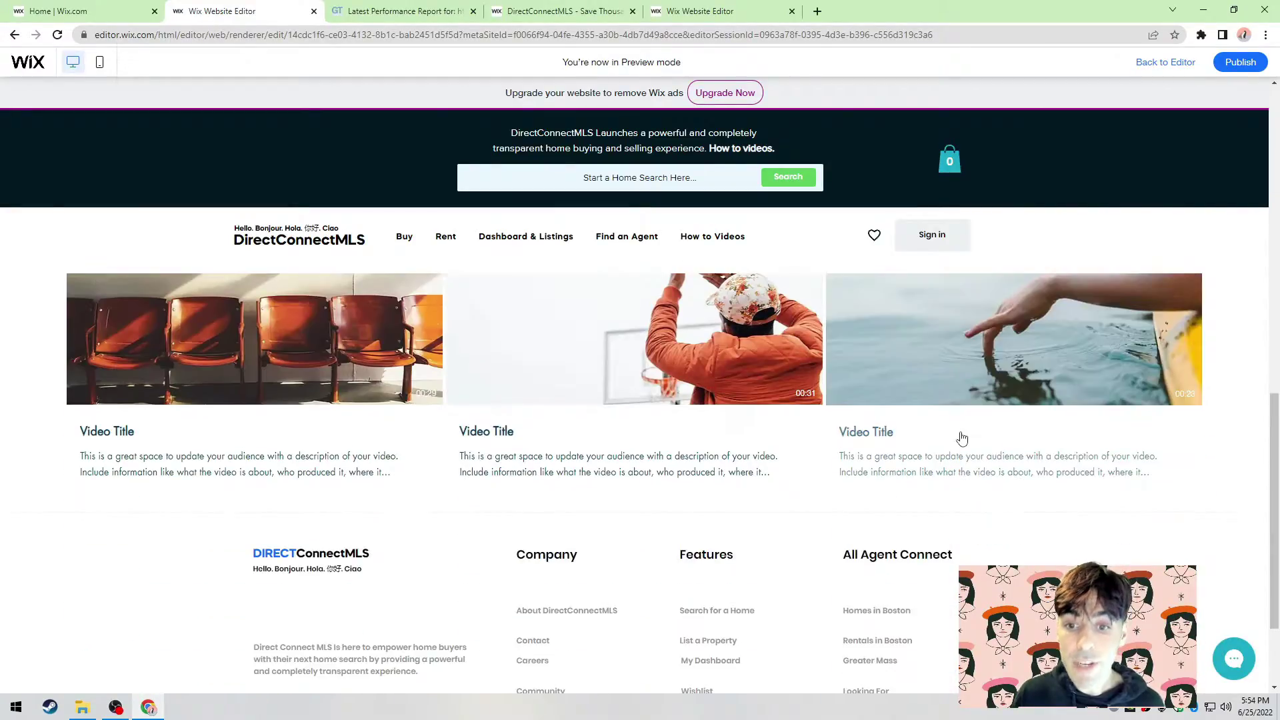
pyautogui.scroll(10, 420, 449)
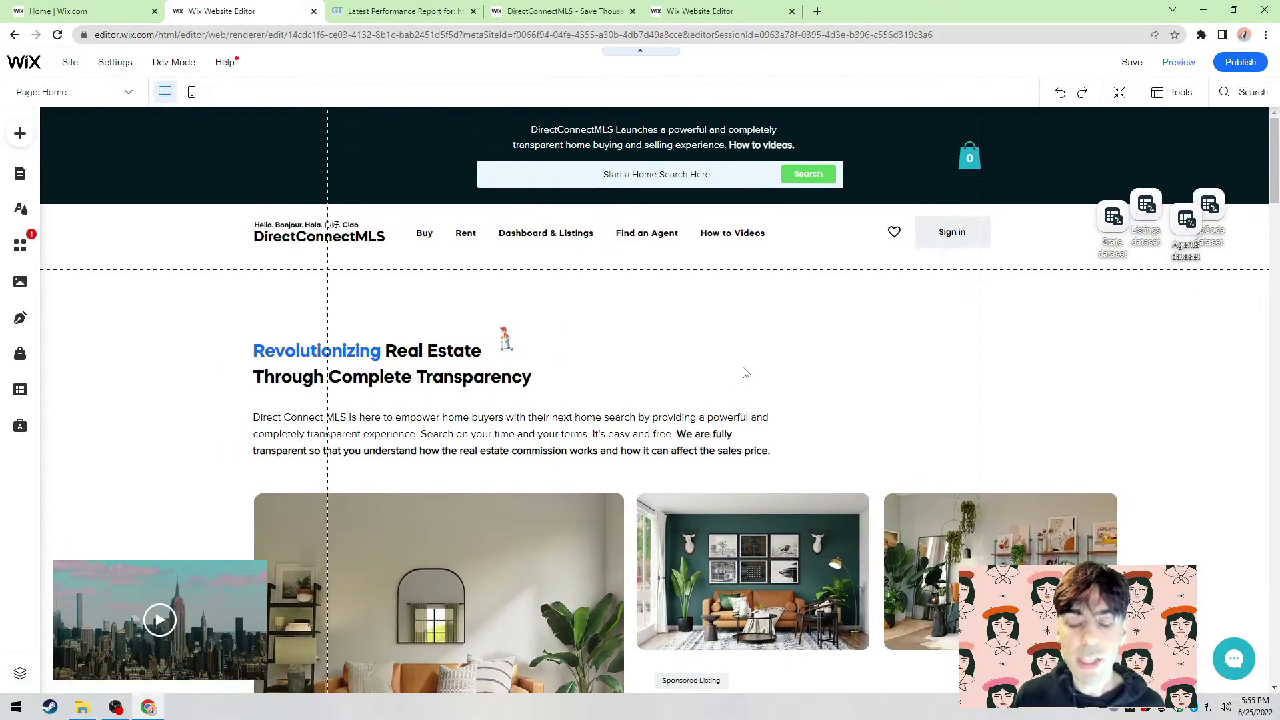
# - Delete the New York skyline video player from the Home page
pyautogui.click(144, 633)
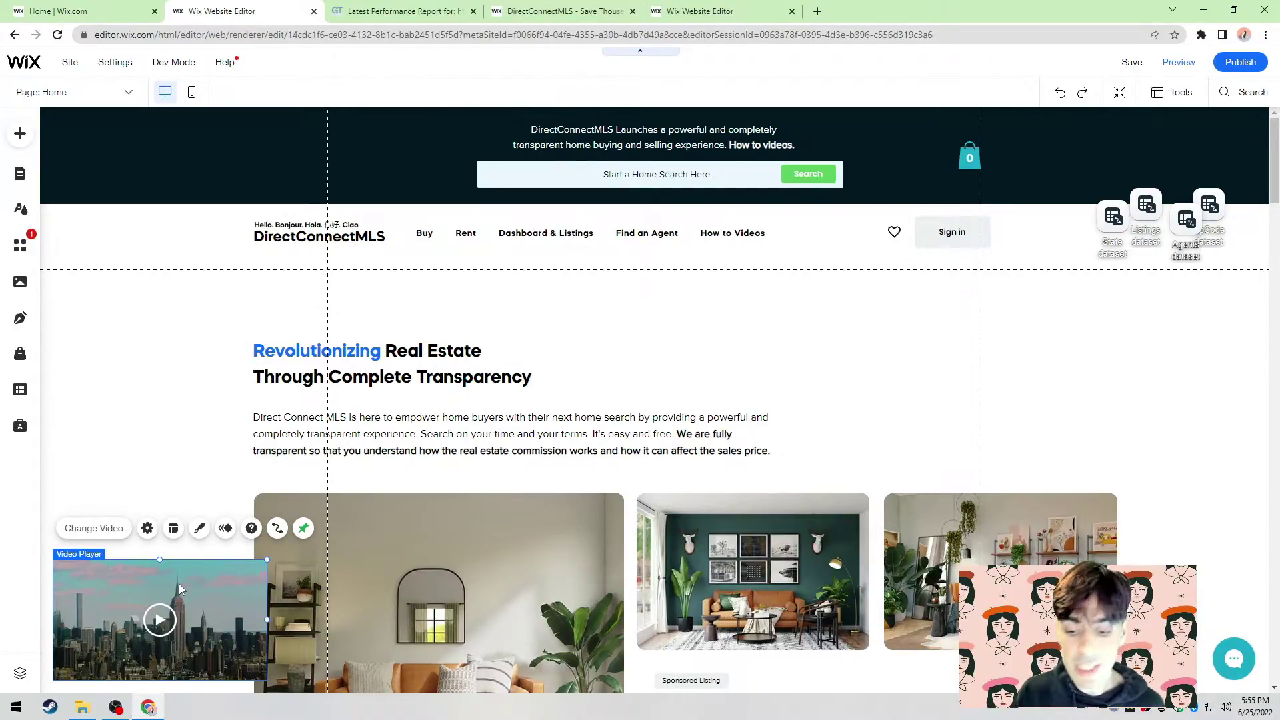
pyautogui.press('Delete')
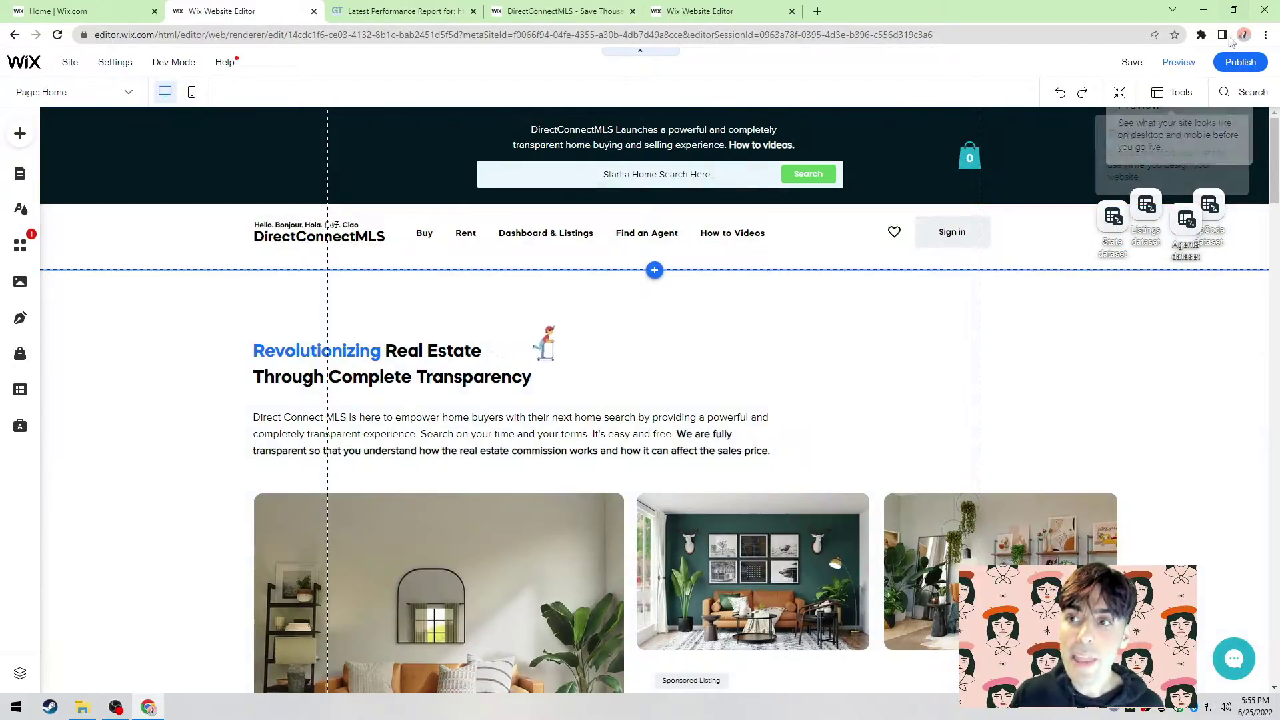
# - Preview the site, review the How to Videos page and the Home page, and return to the editor
pyautogui.click(1180, 64)
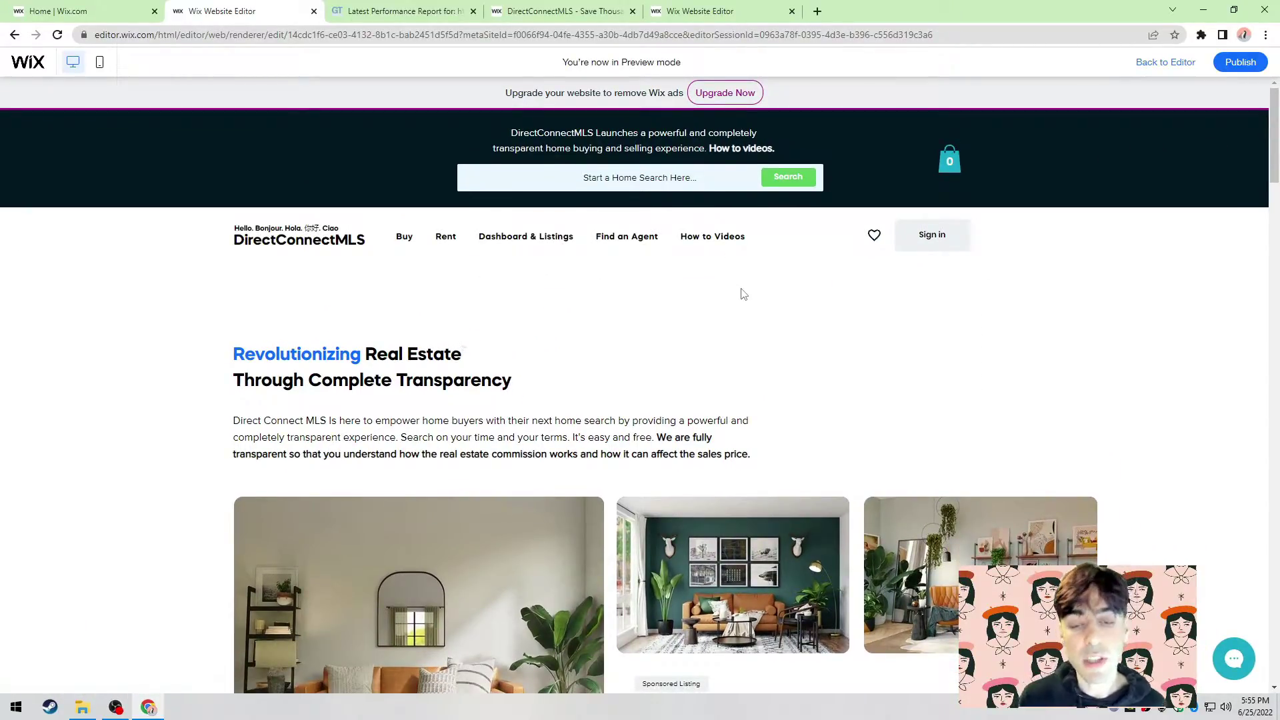
pyautogui.scroll(-10, 743, 294)
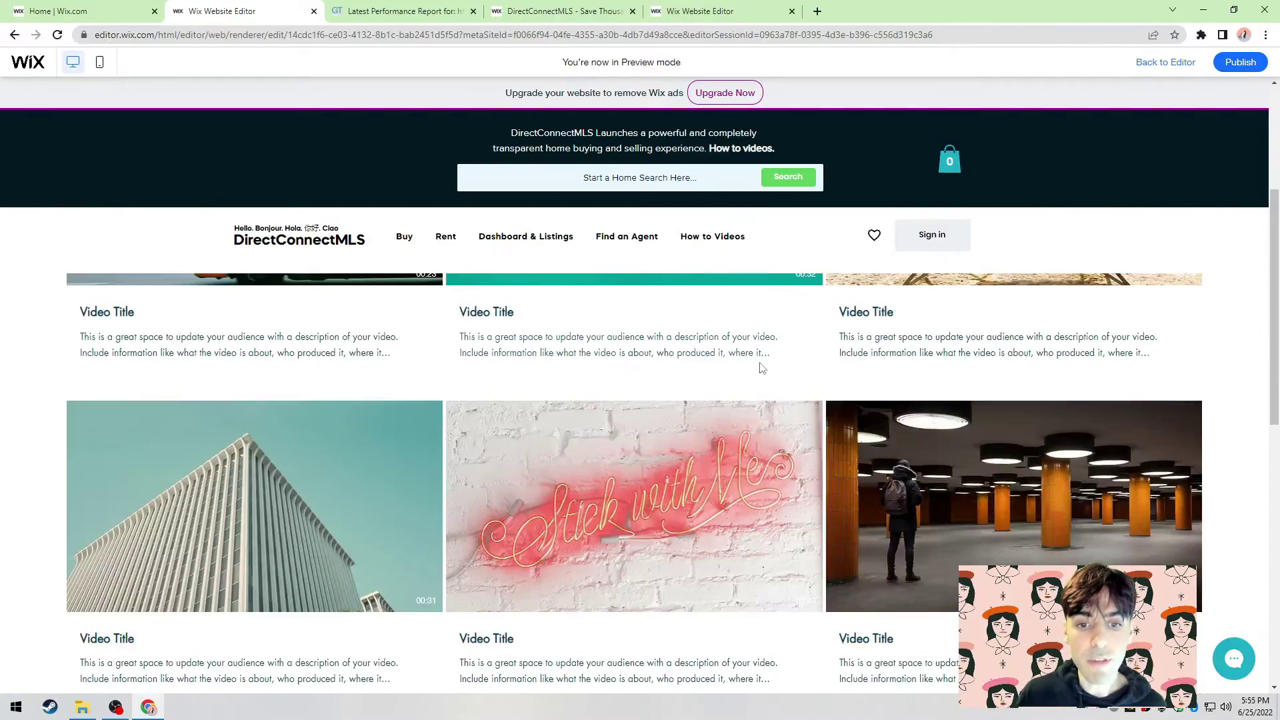
pyautogui.scroll(-5, 669, 470)
pyautogui.scroll(9, 666, 477)
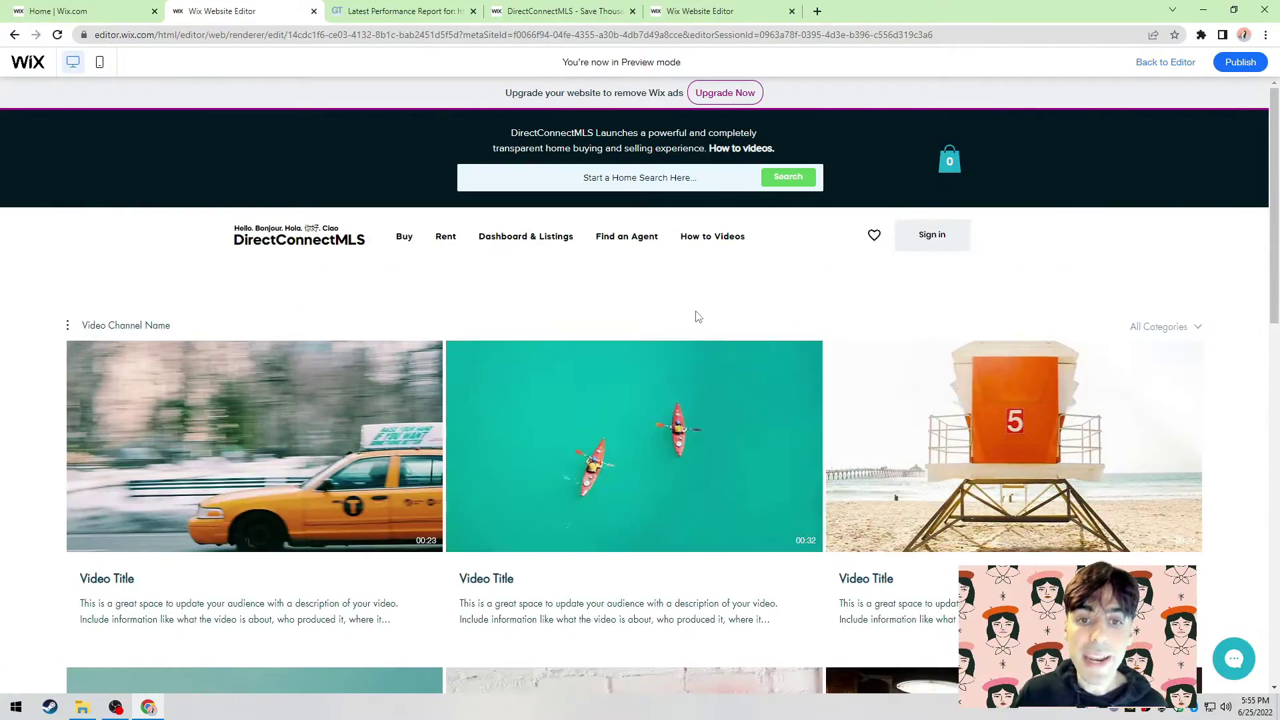
pyautogui.click(400, 231)
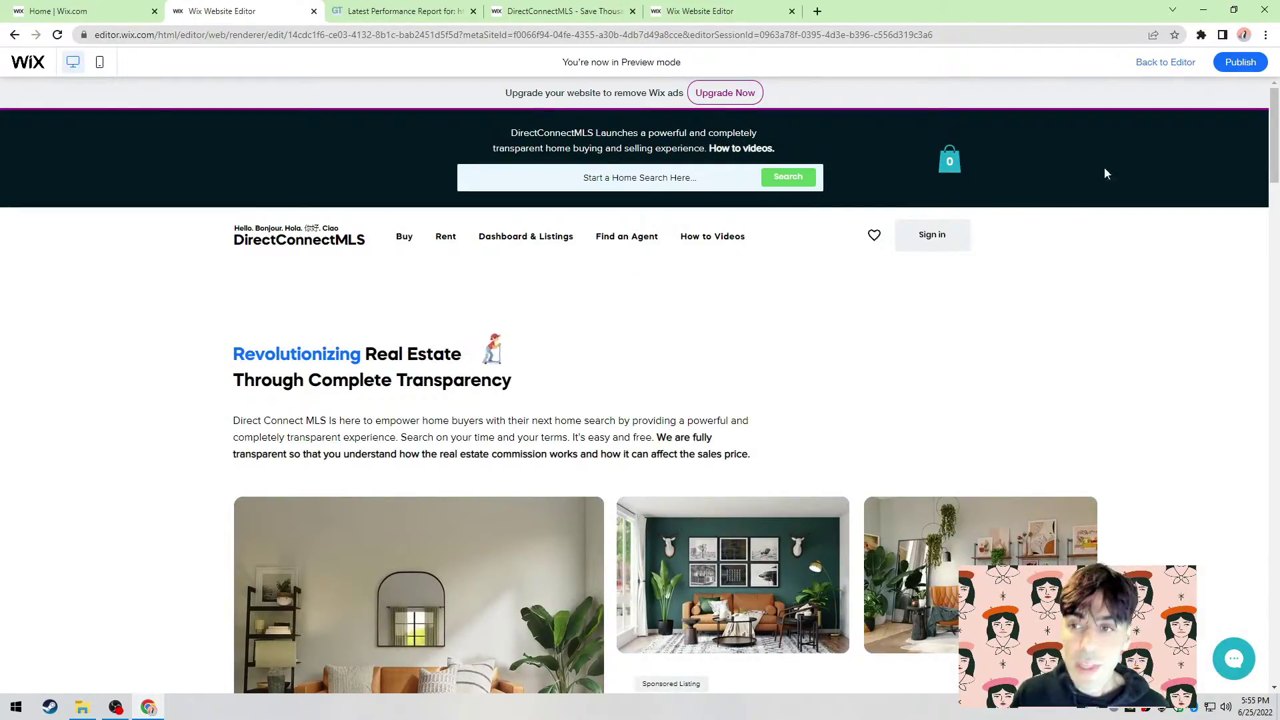
pyautogui.click(1166, 63)
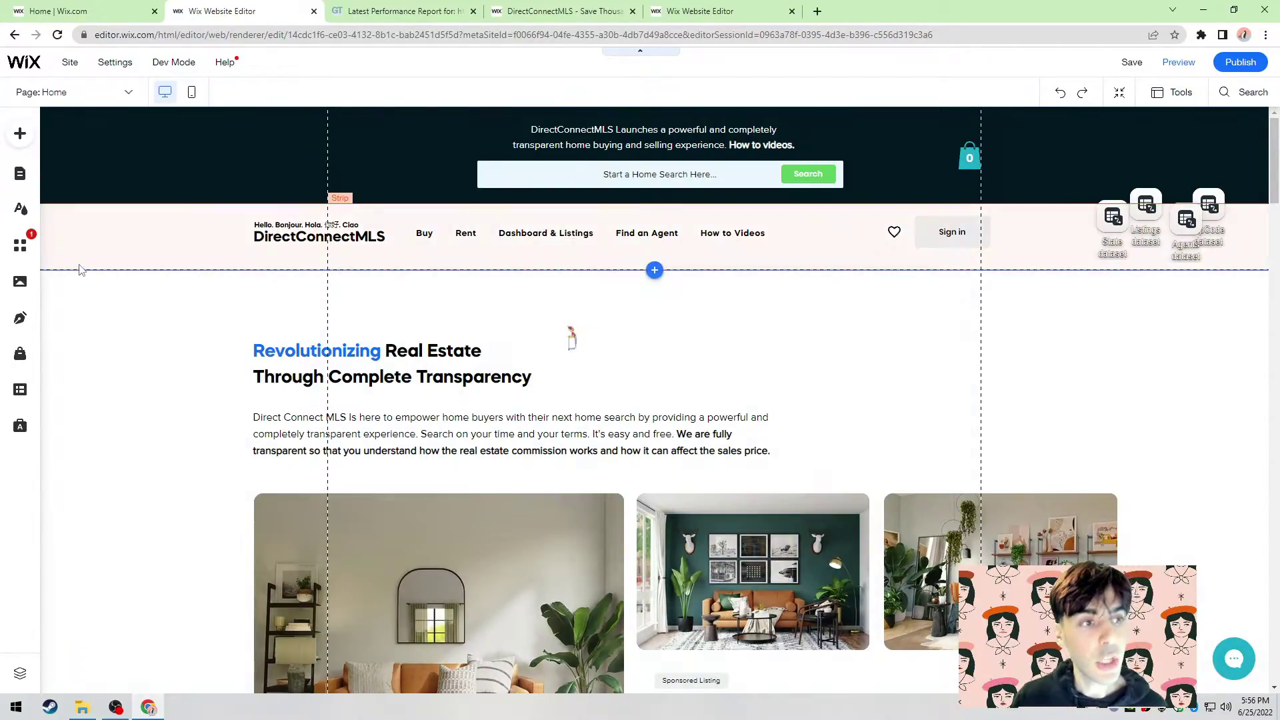
# - Open the hidden Shop page from the site's page list
pyautogui.click(20, 177)
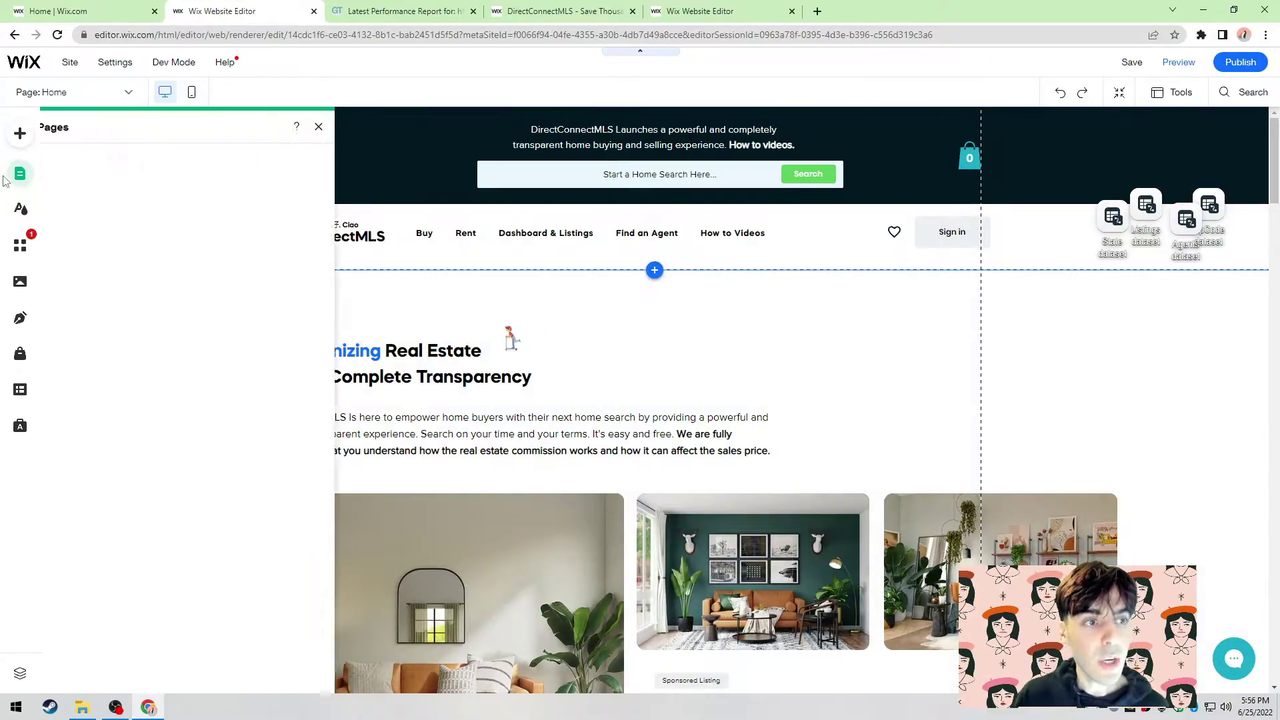
pyautogui.scroll(-3, 247, 279)
pyautogui.scroll(-5, 246, 279)
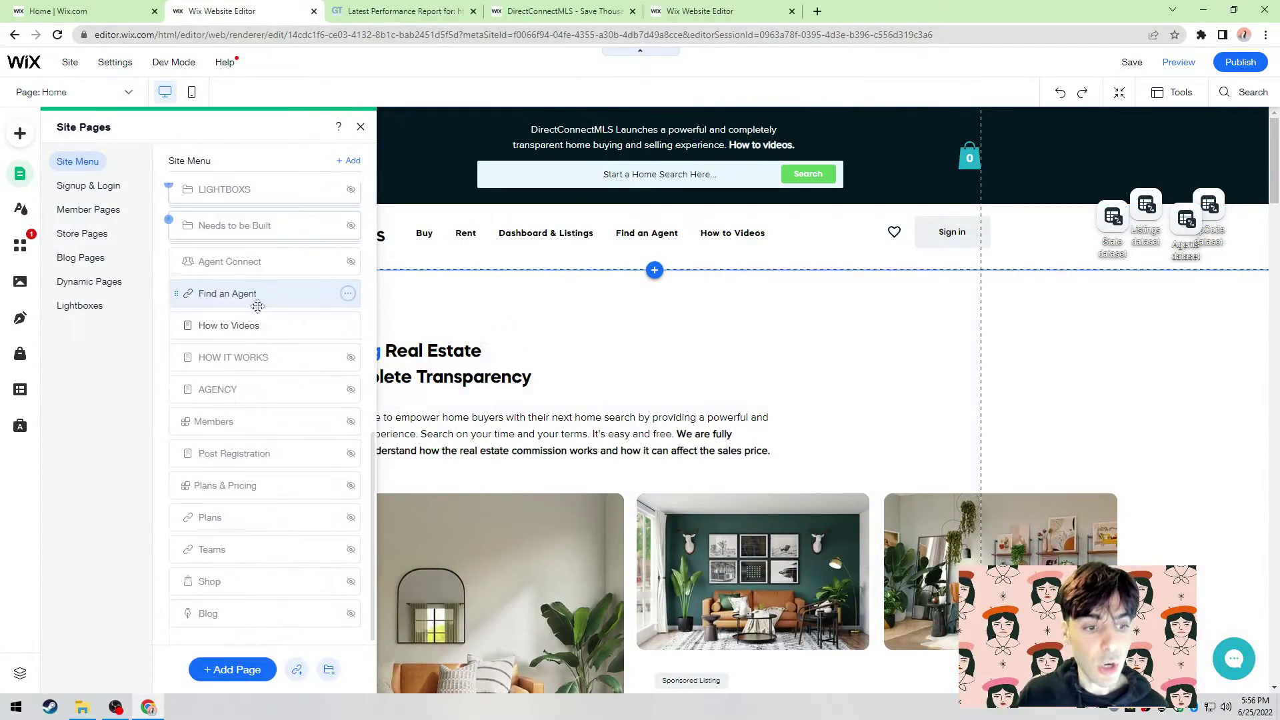
pyautogui.click(226, 580)
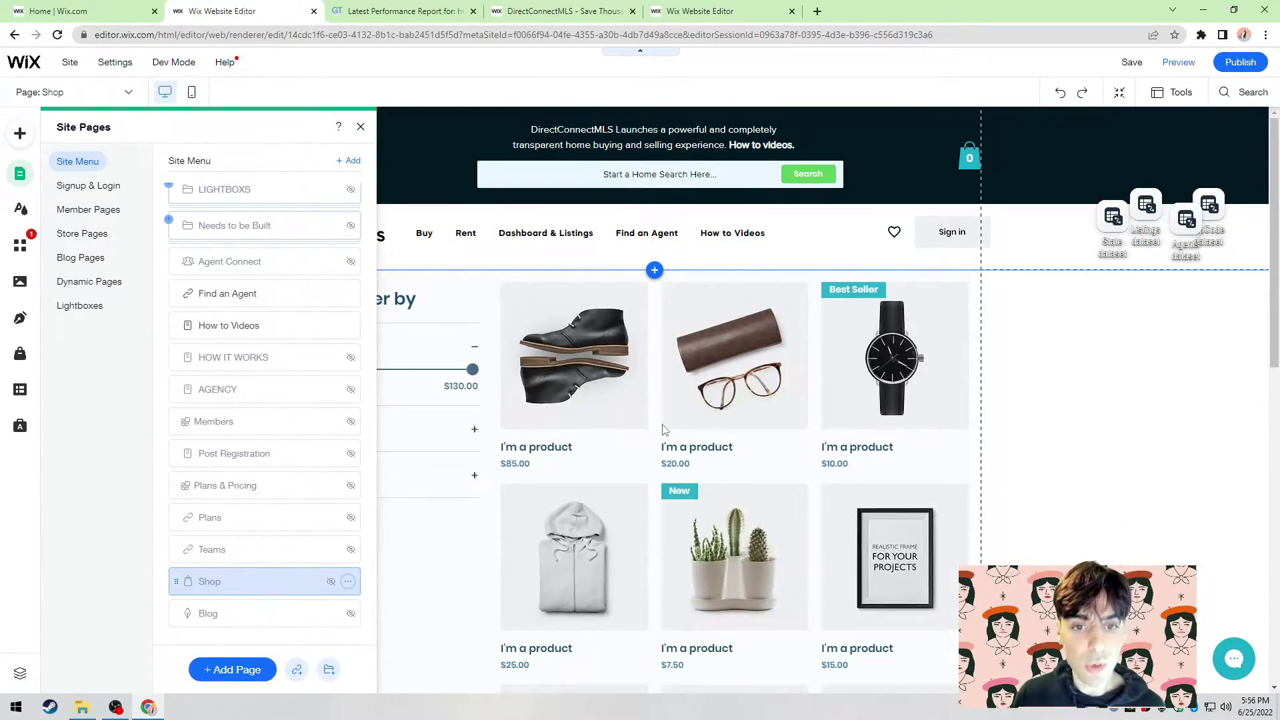
# - Switch to the Leonora Organics site and look at its SHOP ALL page for comparison
pyautogui.click(731, 8)
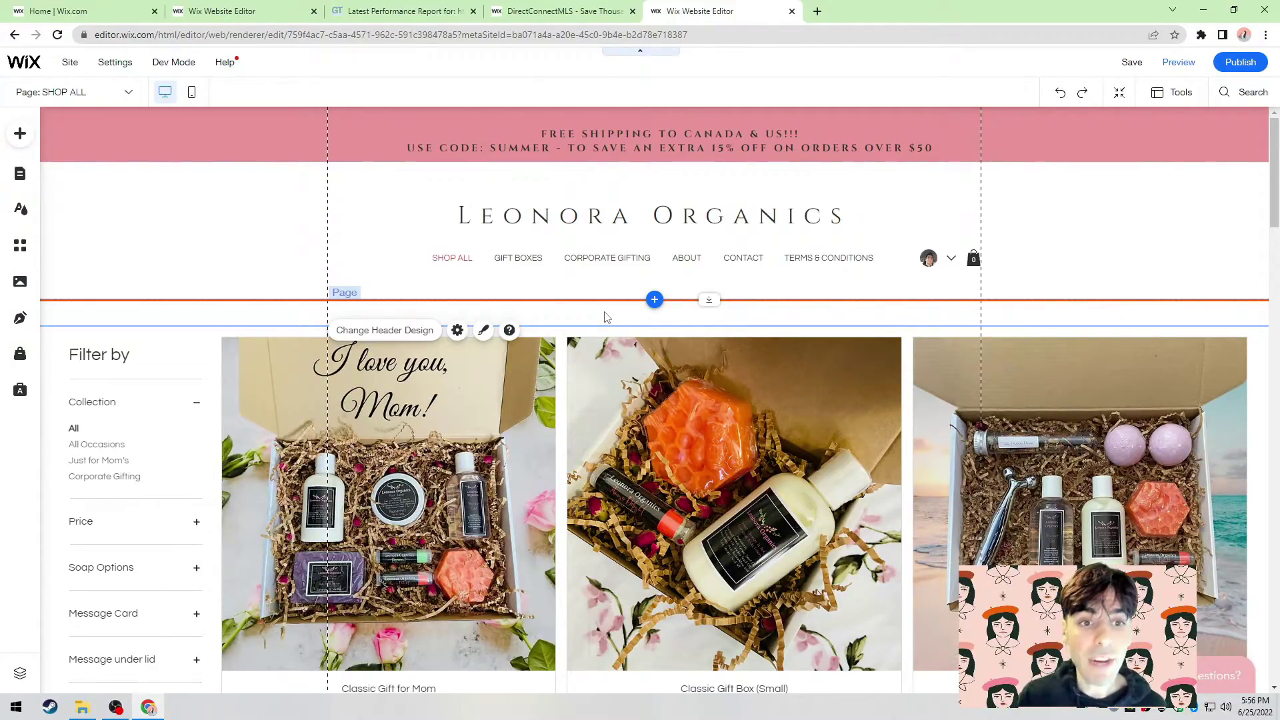
pyautogui.scroll(-3, 606, 316)
pyautogui.scroll(3, 591, 419)
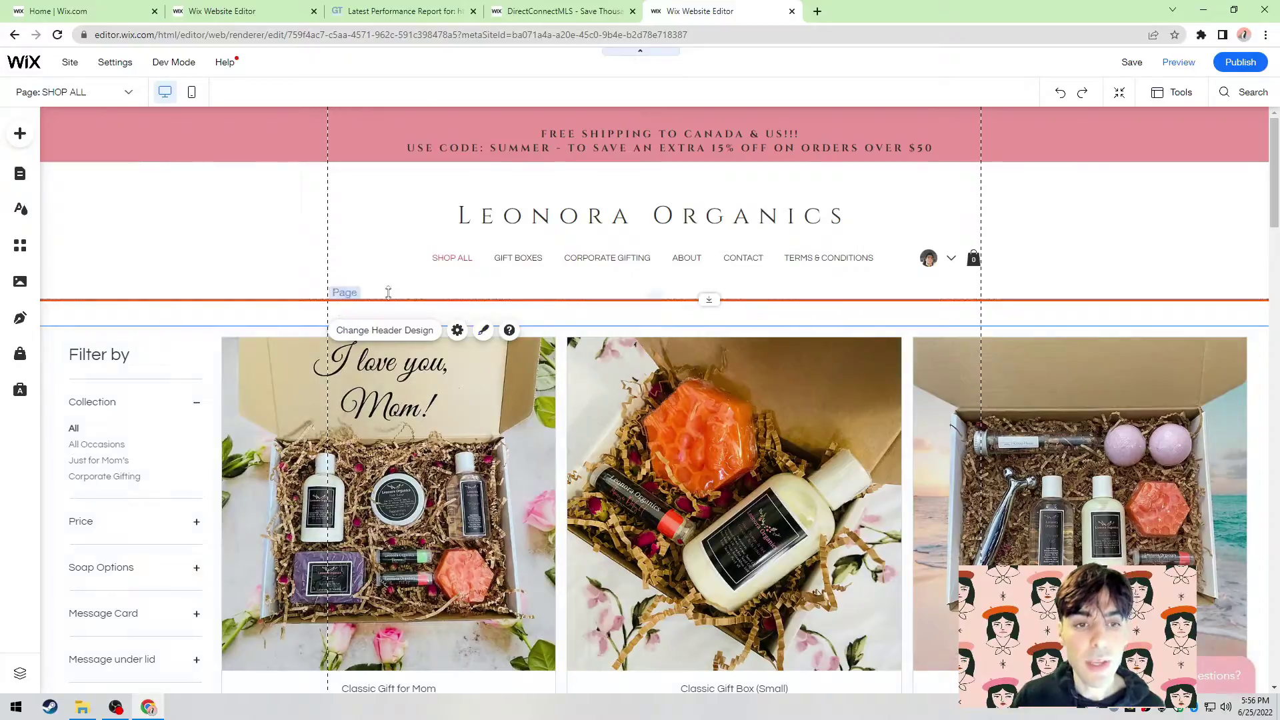
# - Go back to the DirectConnectMLS site, open its Home page and select the product grid gallery near the end of the page
pyautogui.click(280, 9)
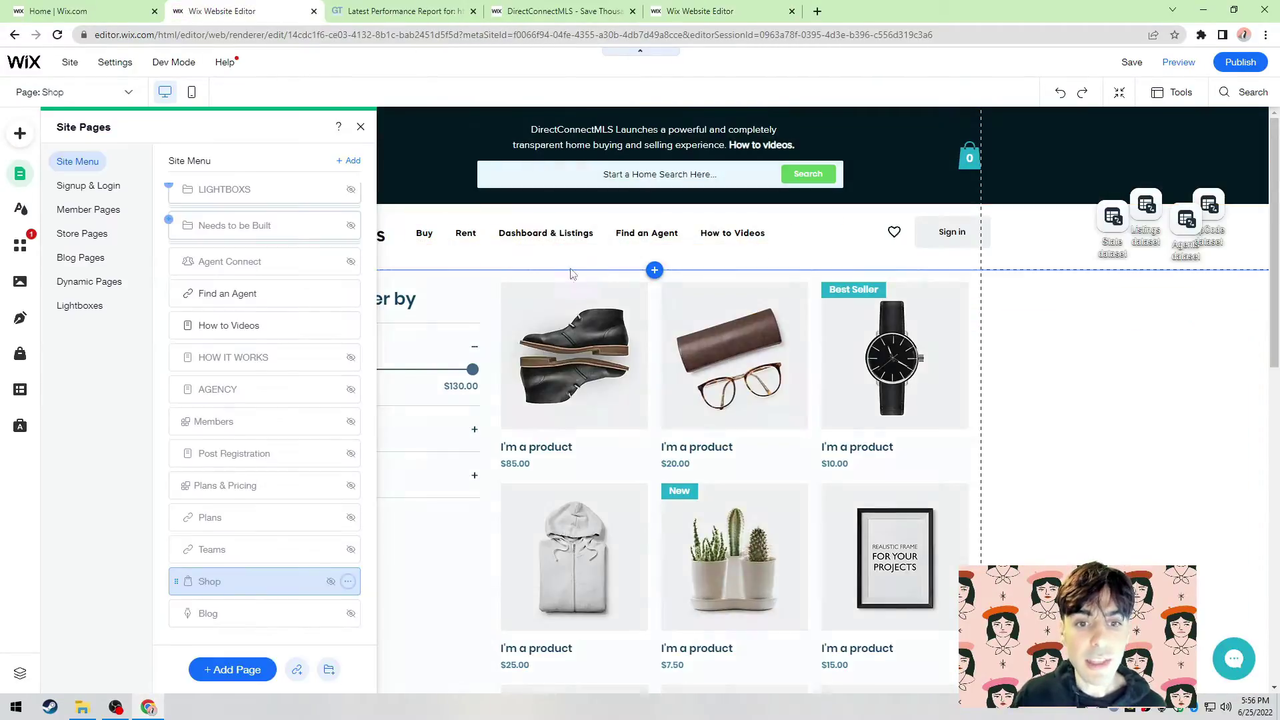
pyautogui.scroll(10, 260, 300)
pyautogui.click(259, 197)
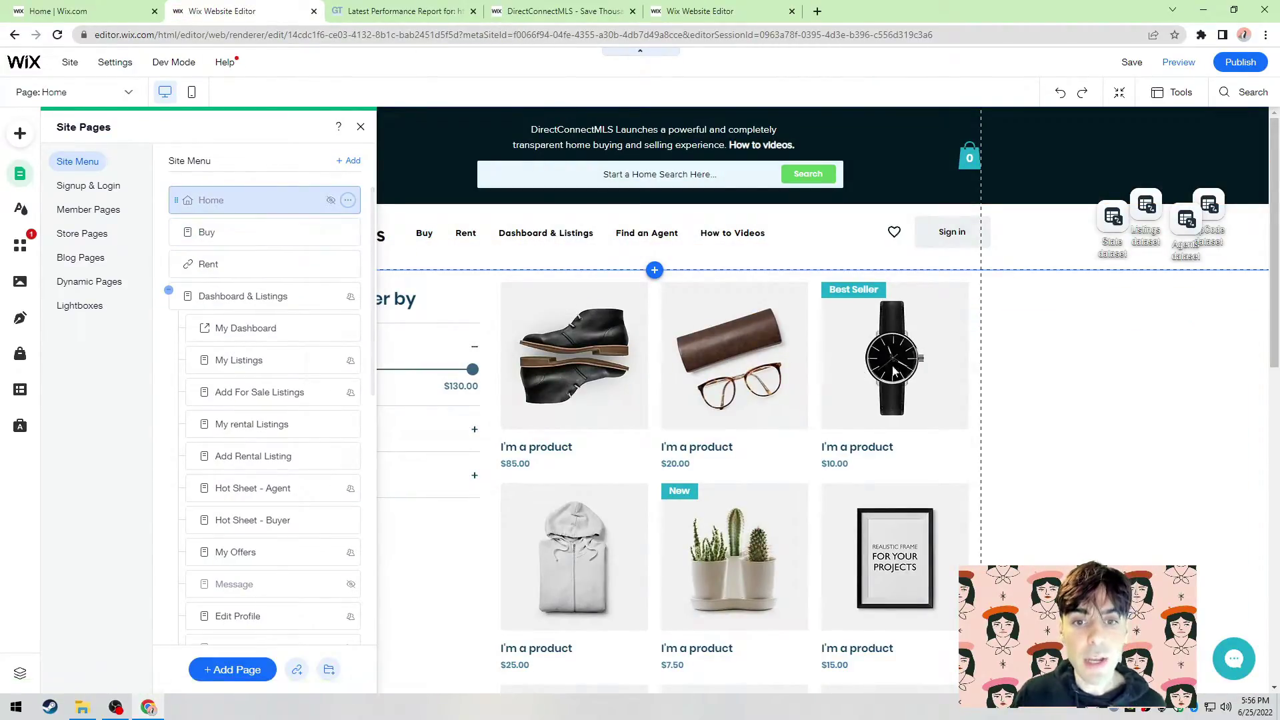
pyautogui.click(1006, 390)
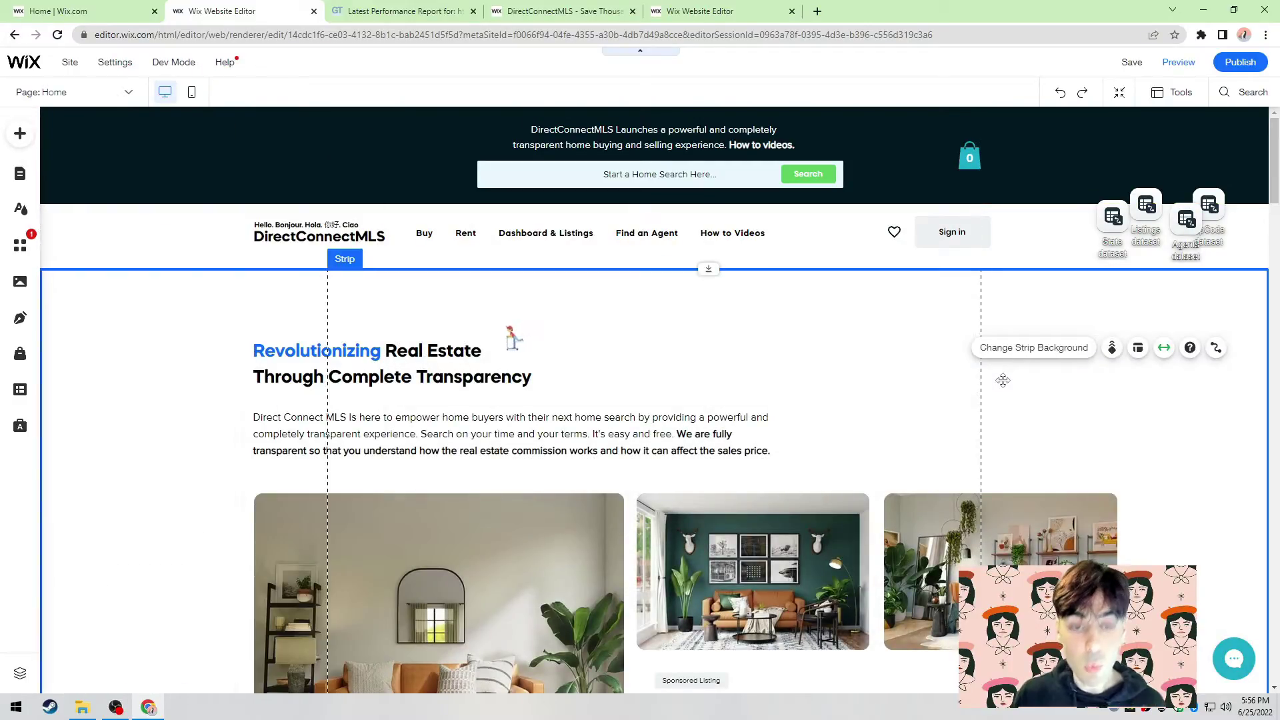
pyautogui.scroll(-15, 750, 353)
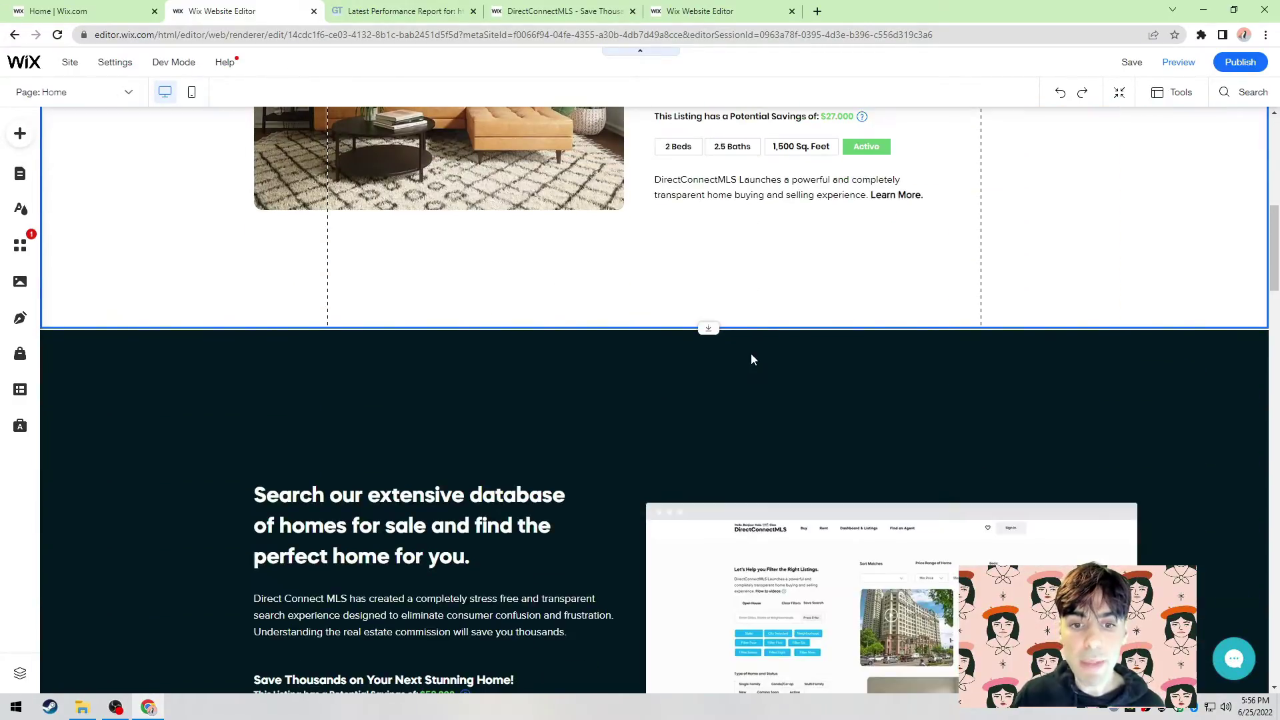
pyautogui.scroll(-10, 751, 360)
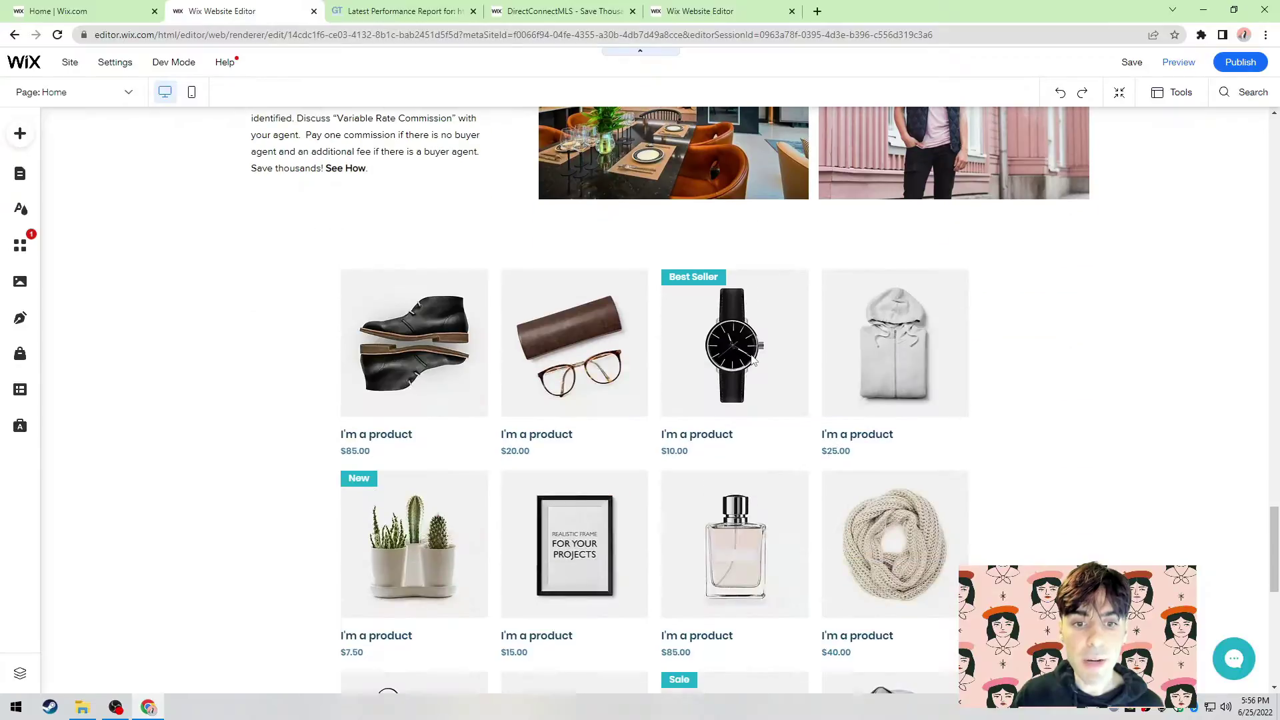
pyautogui.click(585, 392)
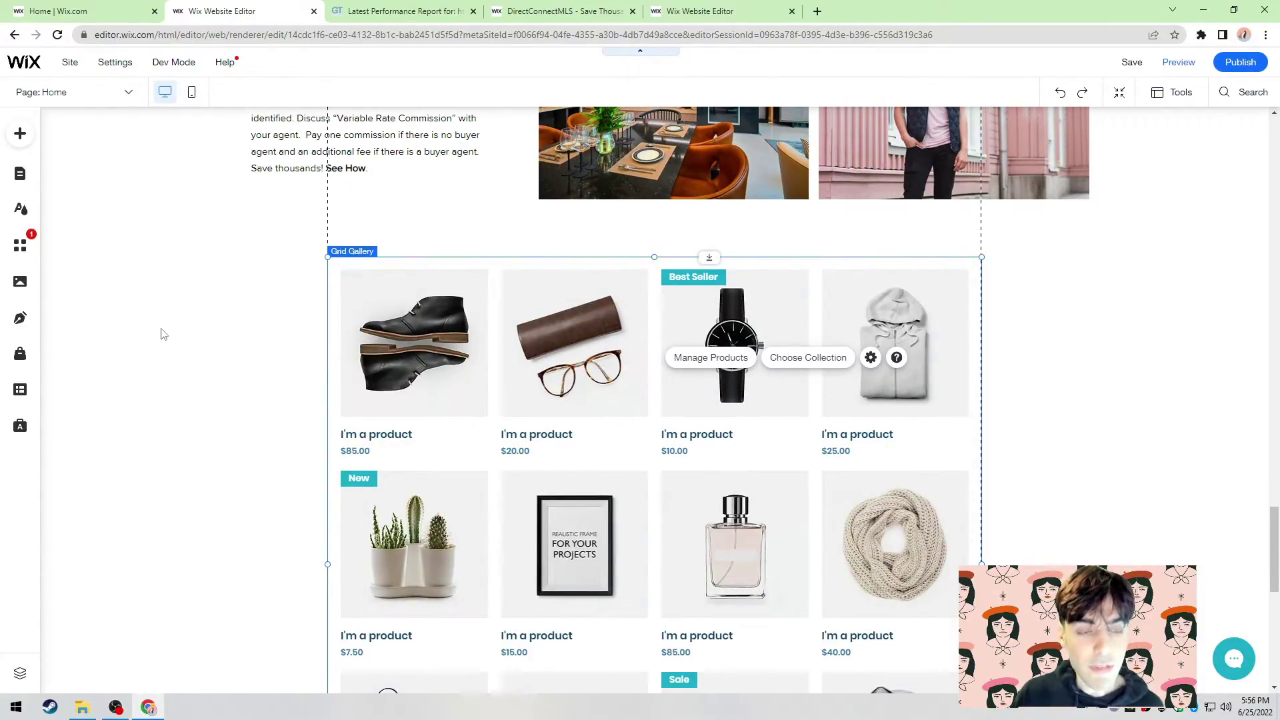
# - Check the page list again for the hidden Shop page and the store pages
pyautogui.click(20, 174)
pyautogui.scroll(-5, 260, 400)
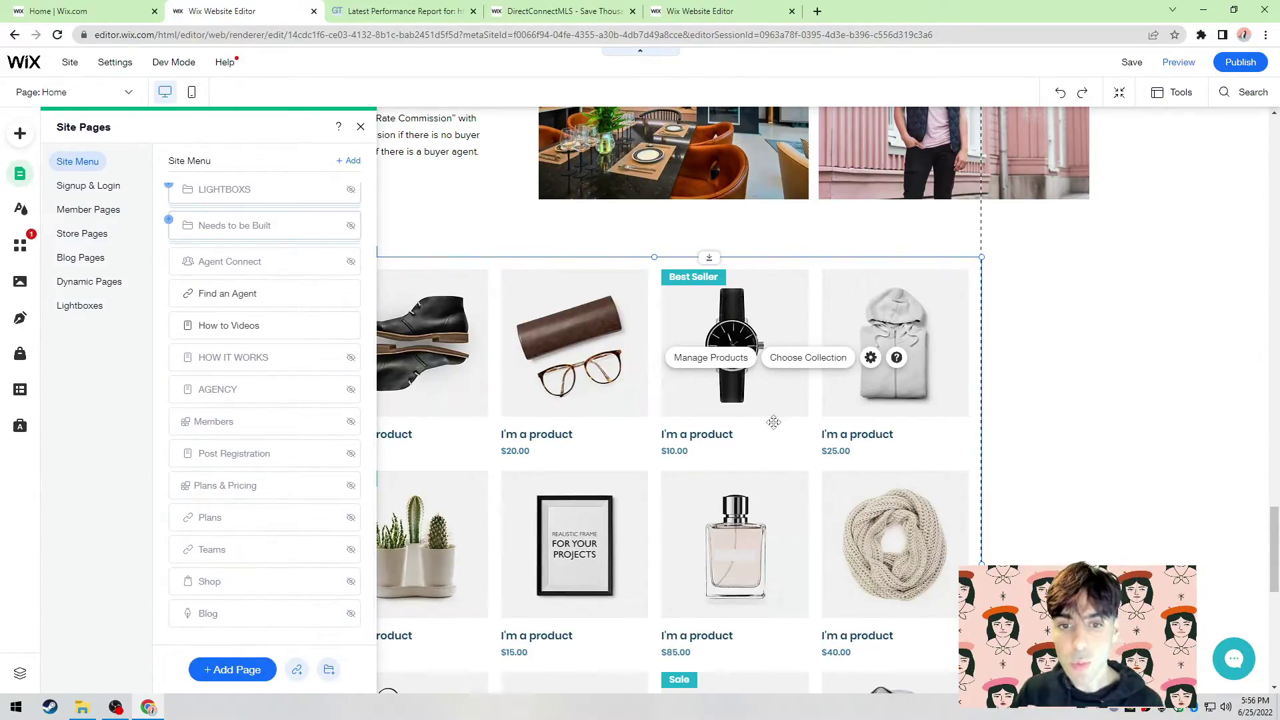
pyautogui.scroll(4, 243, 331)
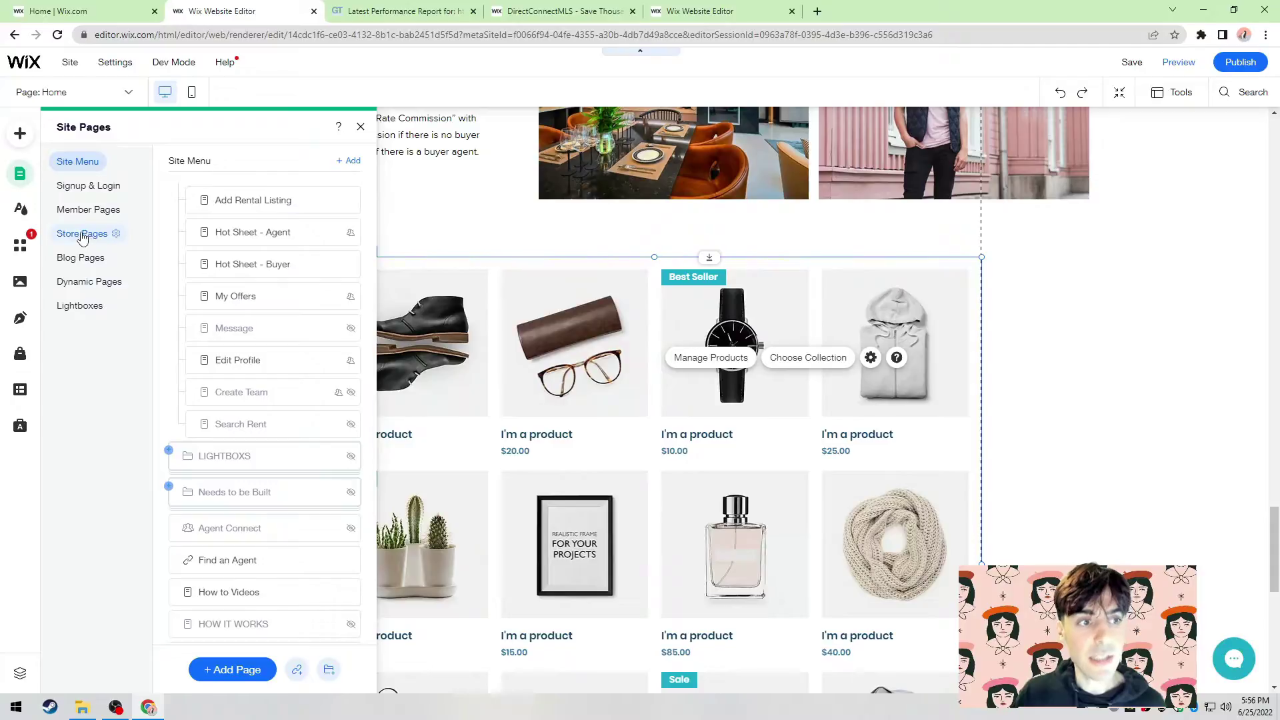
# - Browse the store elements that Wix Stores offers, from the product galleries to the currency converter
pyautogui.click(22, 359)
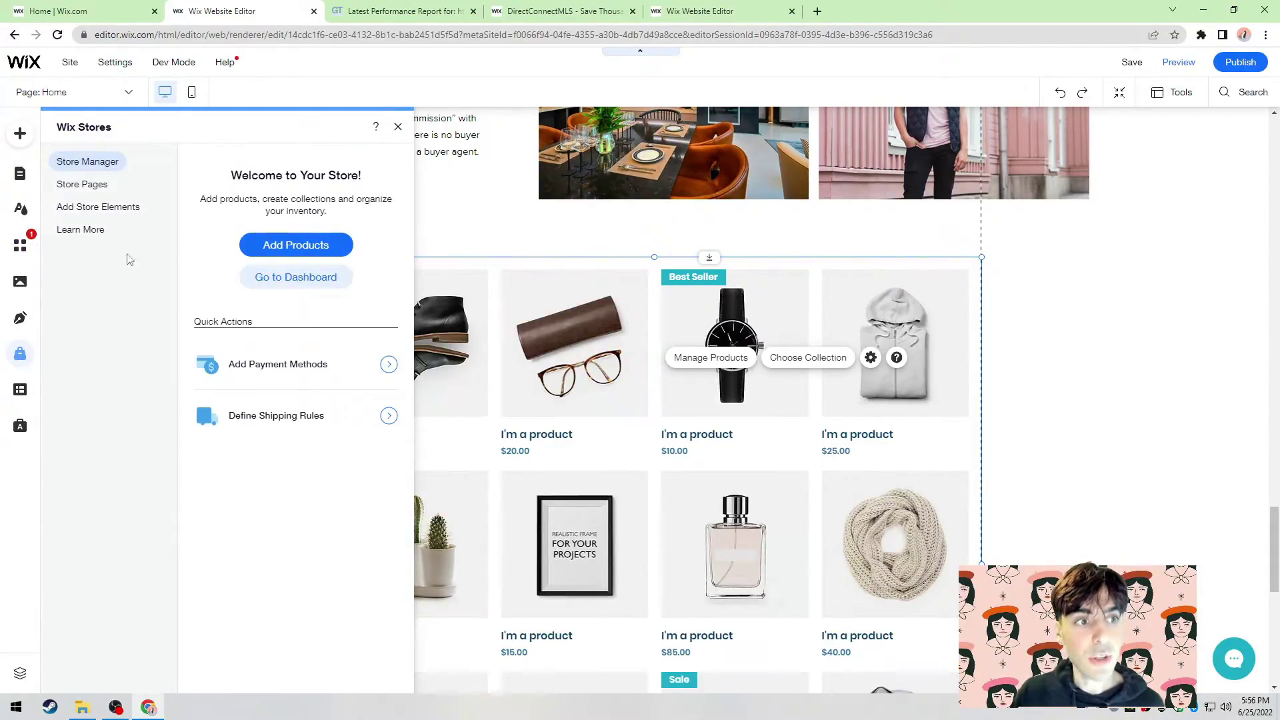
pyautogui.click(107, 207)
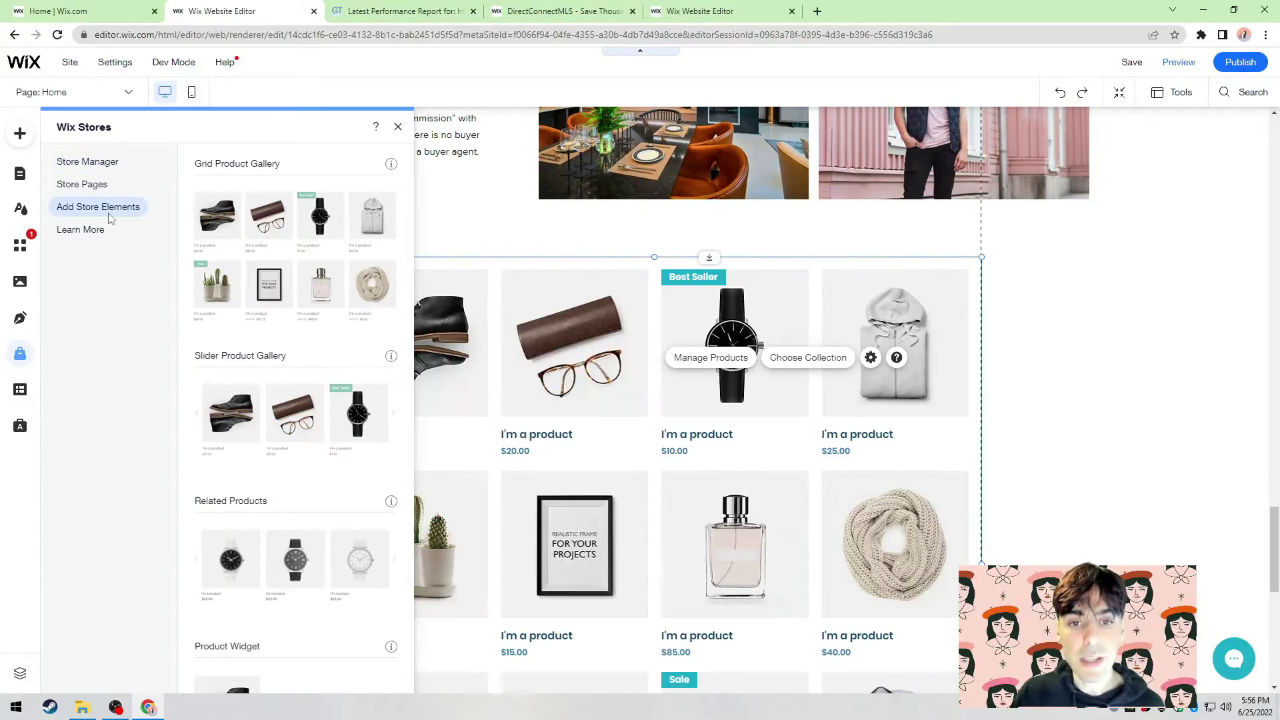
pyautogui.moveTo(283, 234); pyautogui.dragTo(317, 327)
pyautogui.scroll(-4, 315, 353)
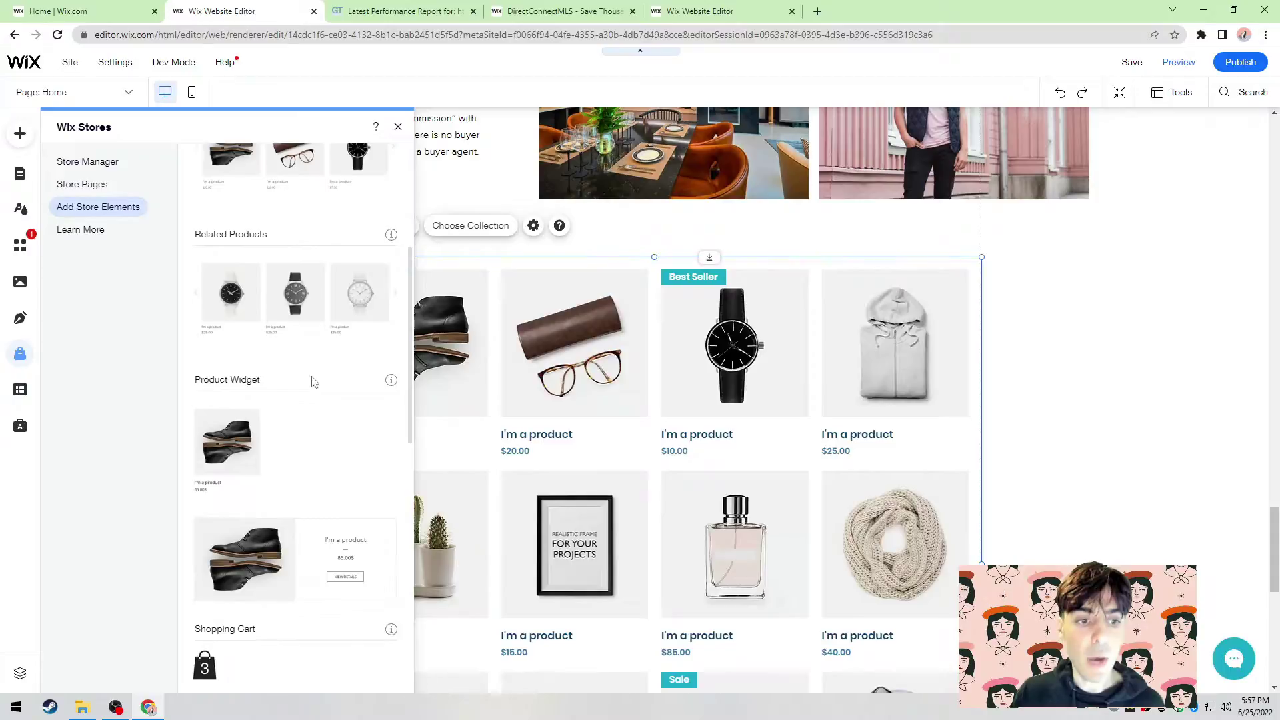
pyautogui.scroll(-6, 315, 390)
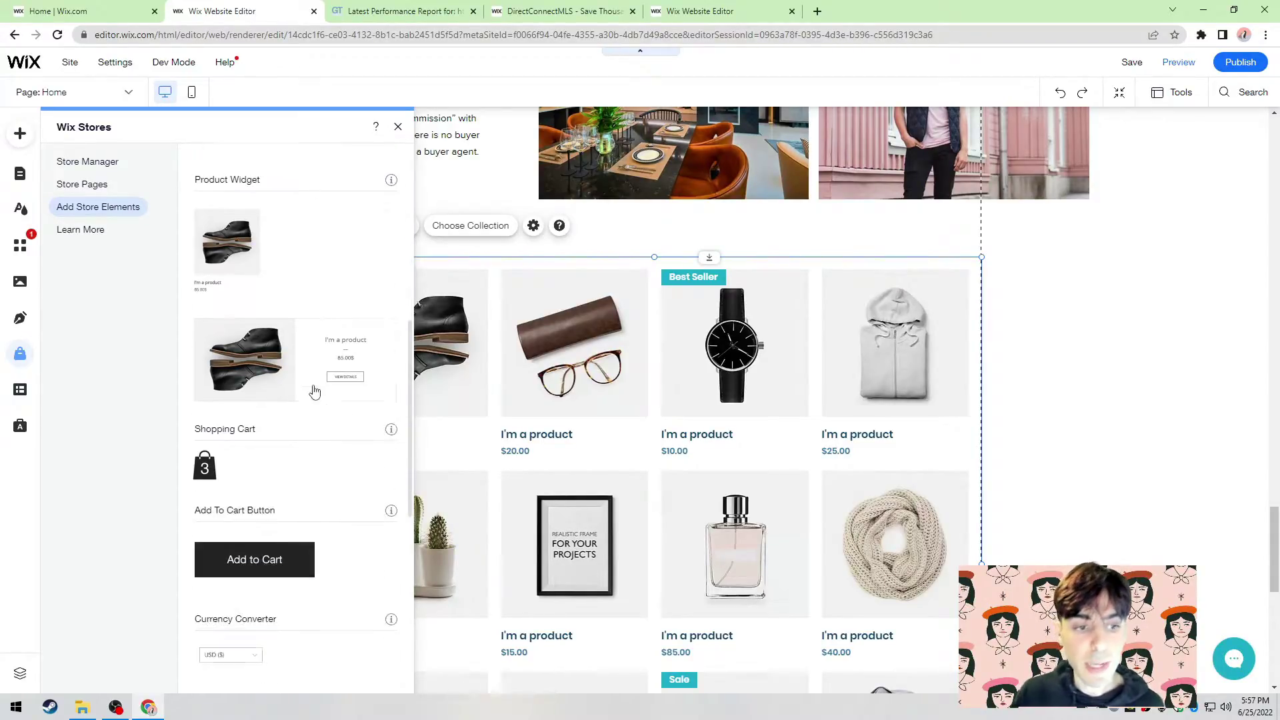
pyautogui.scroll(10, 316, 453)
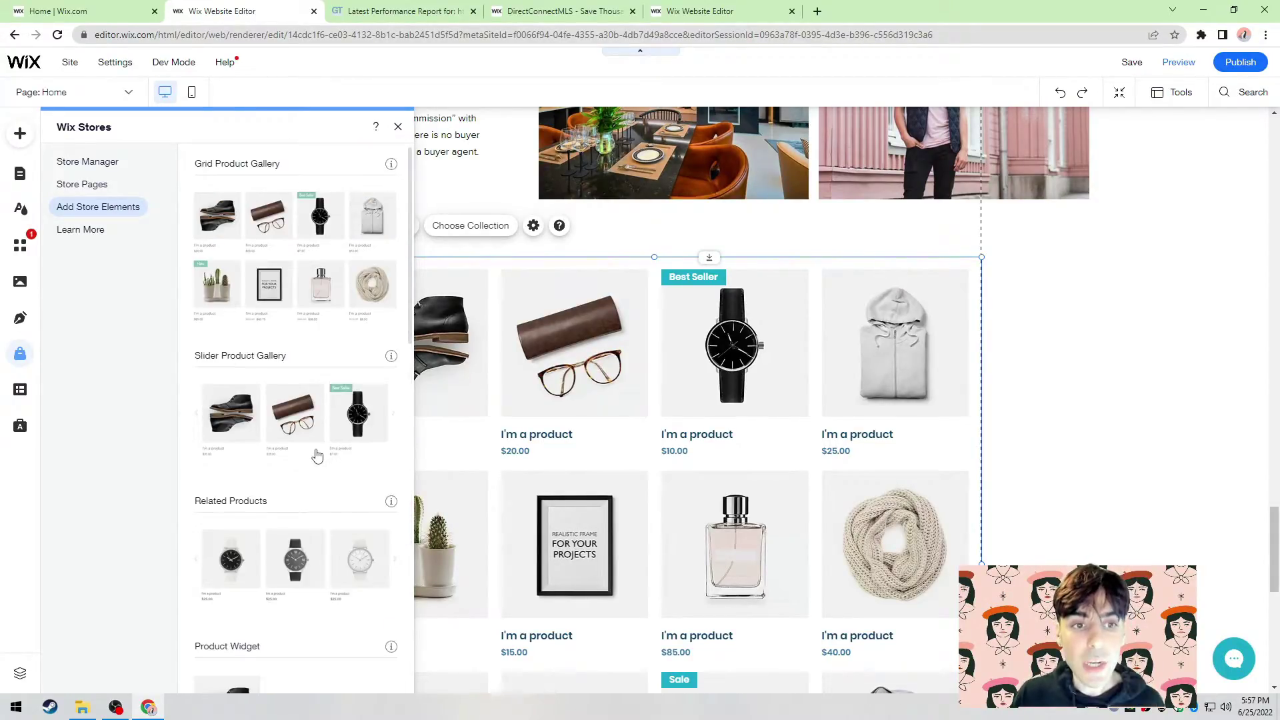
# - Close the Wix Stores elements, reselect the Home page's product grid gallery and go back to the page header
pyautogui.click(1054, 358)
pyautogui.click(685, 426)
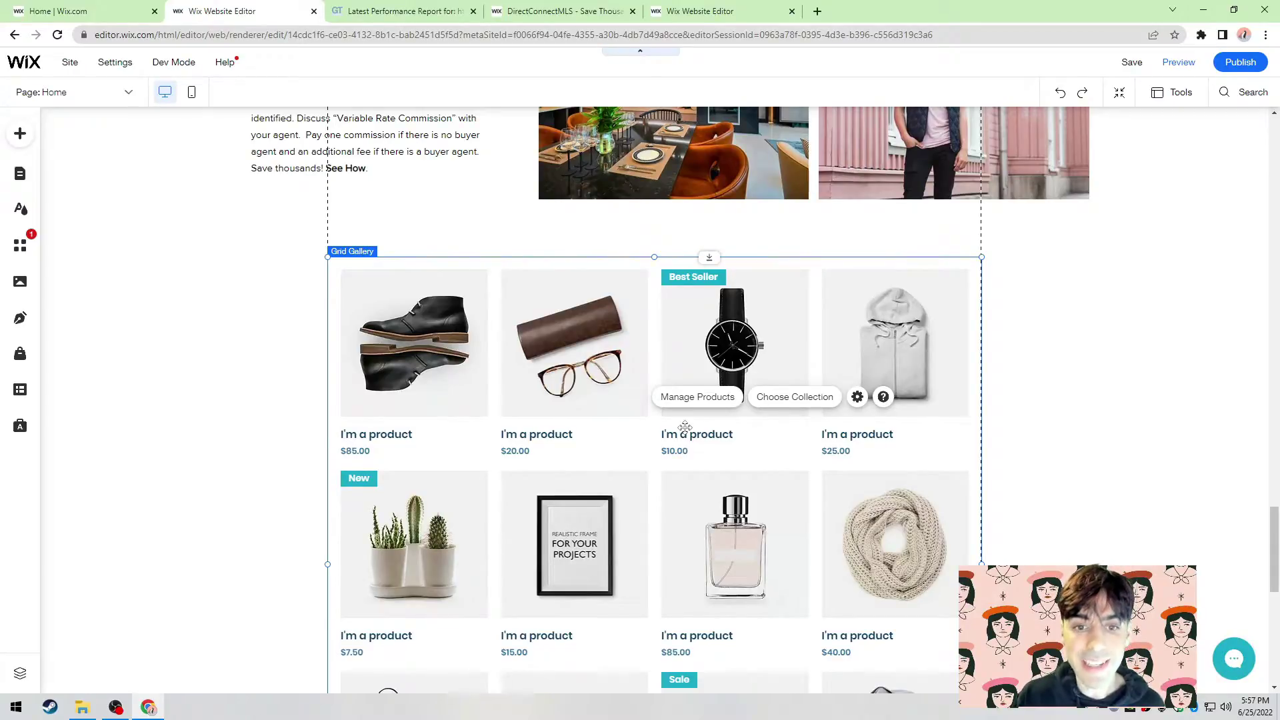
pyautogui.scroll(20, 685, 426)
pyautogui.scroll(6, 685, 436)
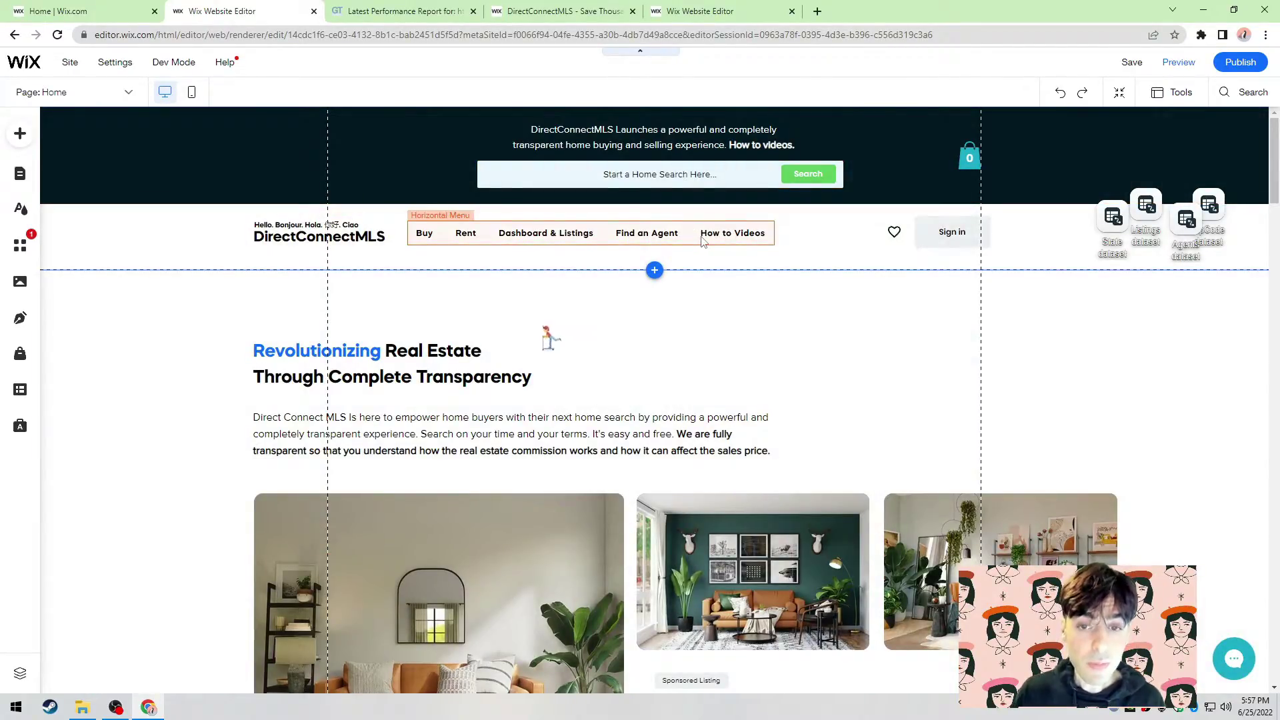
# - Switch to the Leonora Organics site and open the Layout settings of the SHOP ALL page's product gallery
pyautogui.hotkey('ctrl', '5')
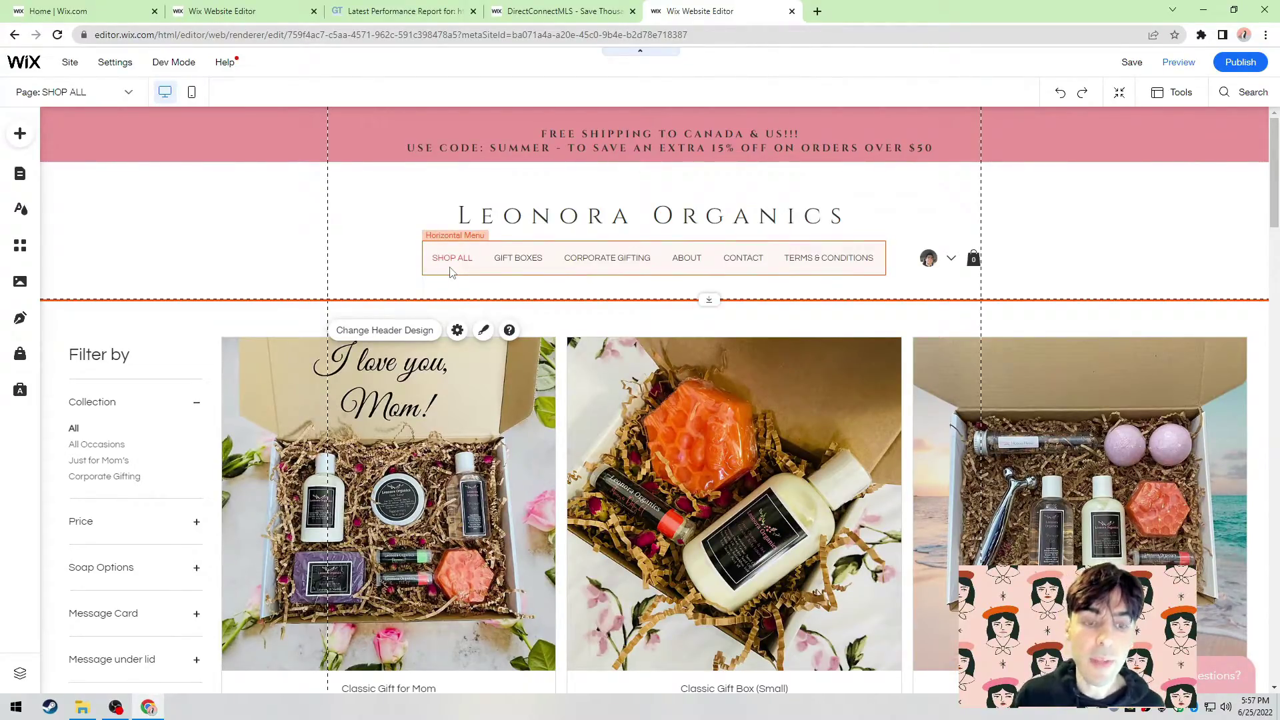
pyautogui.click(560, 320)
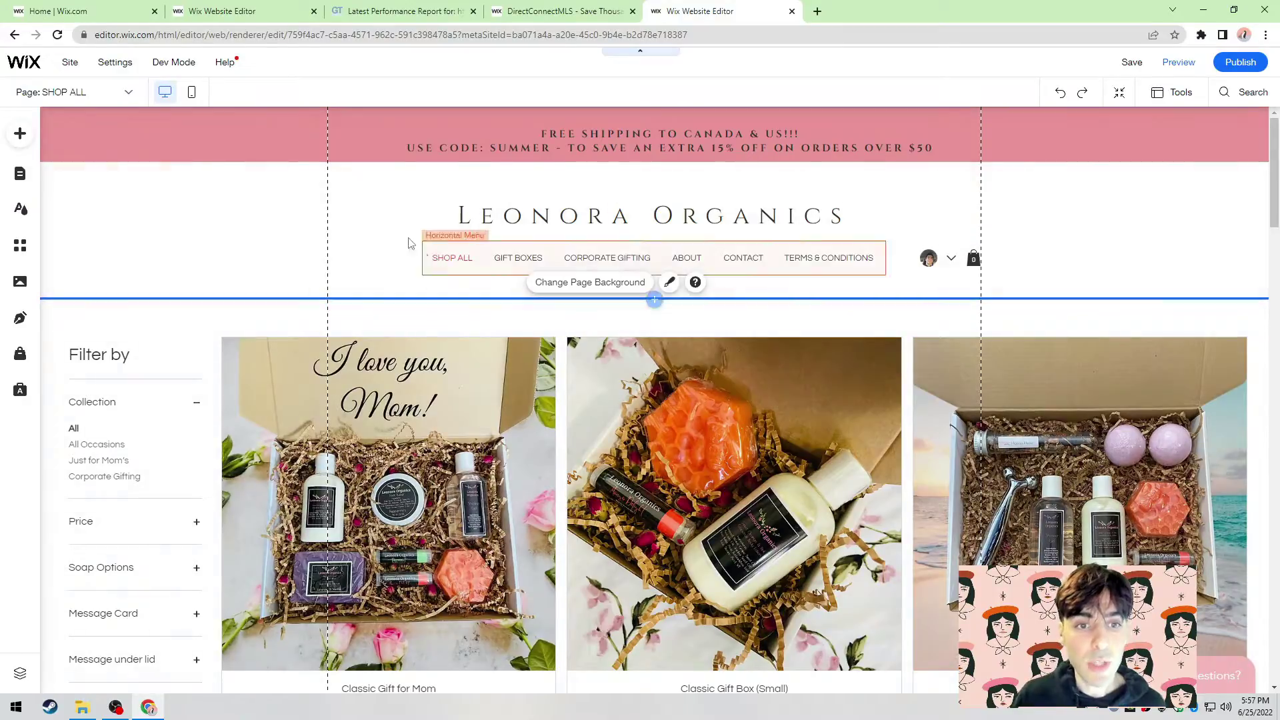
pyautogui.click(778, 408)
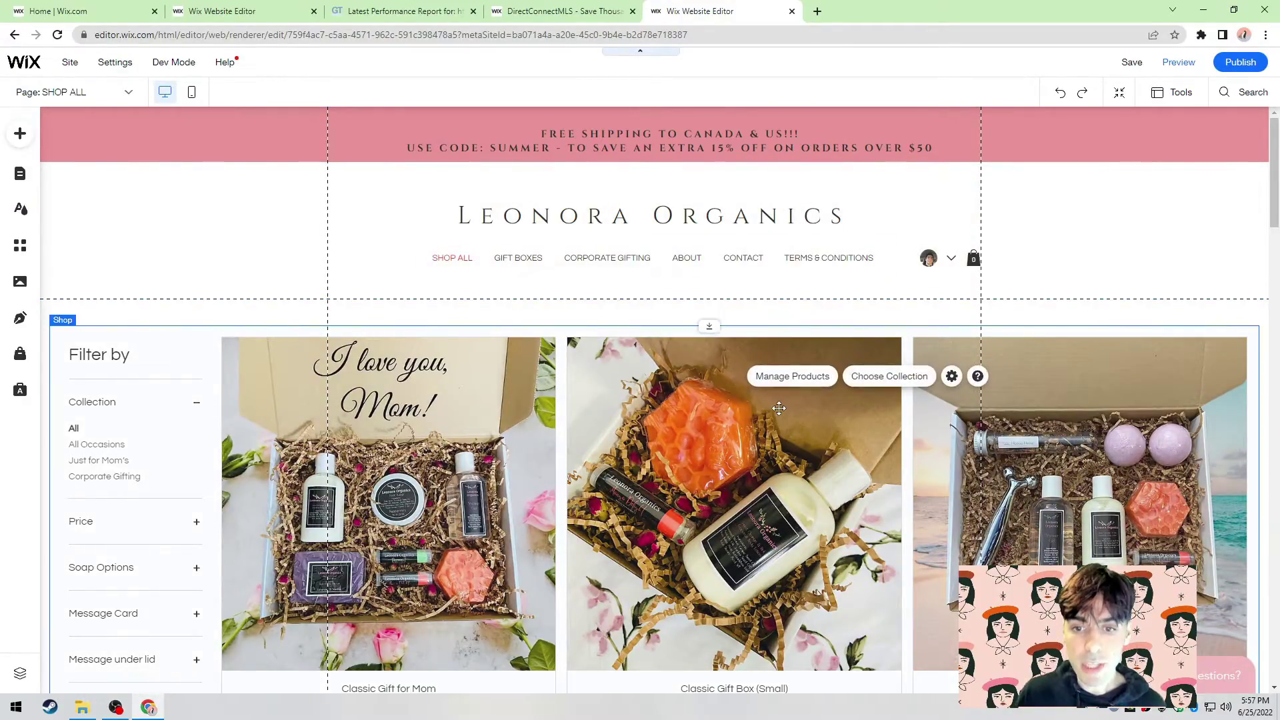
pyautogui.click(953, 377)
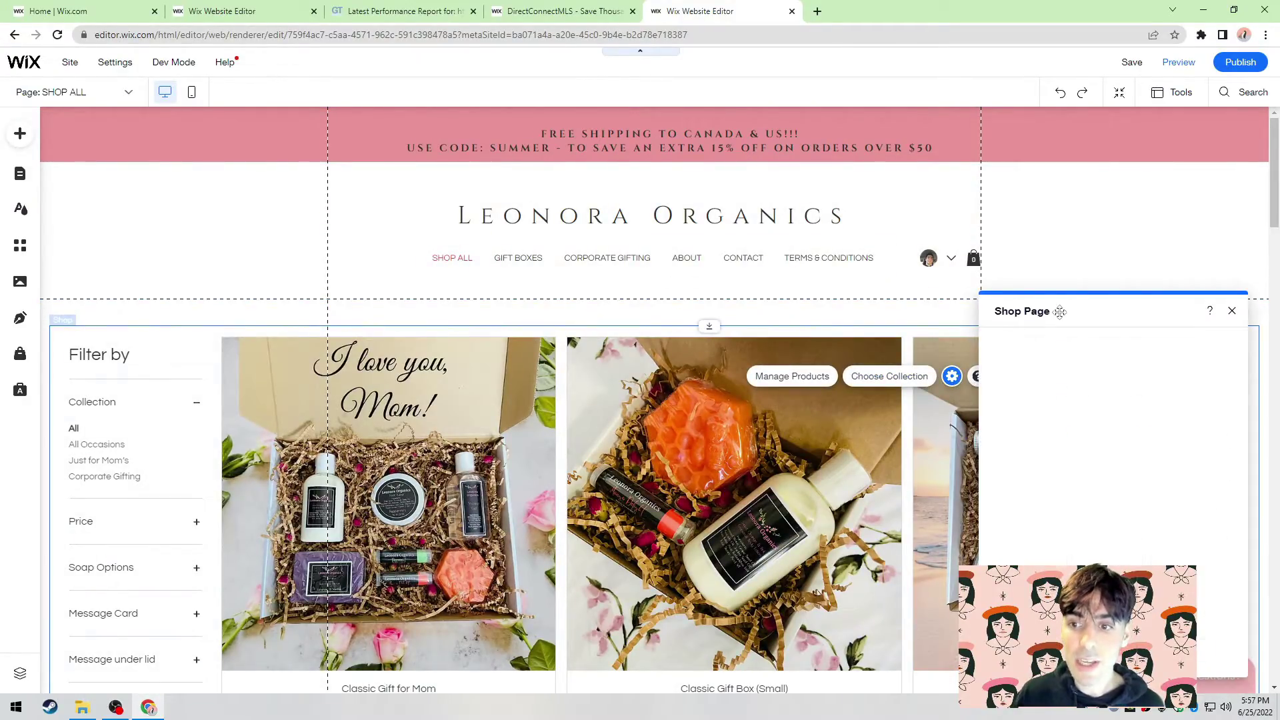
pyautogui.moveTo(1062, 312); pyautogui.dragTo(836, 217)
pyautogui.click(784, 272)
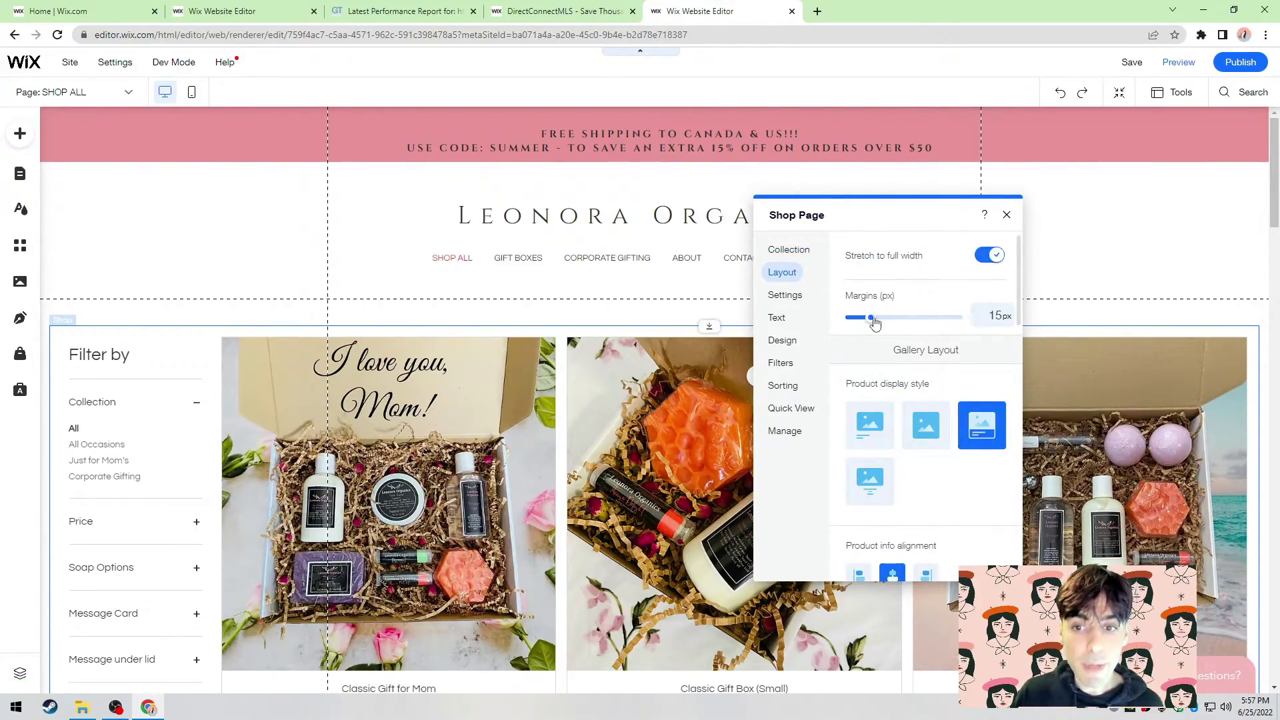
# - Open the Collection filter's settings for the SHOP ALL page's product gallery
pyautogui.click(787, 365)
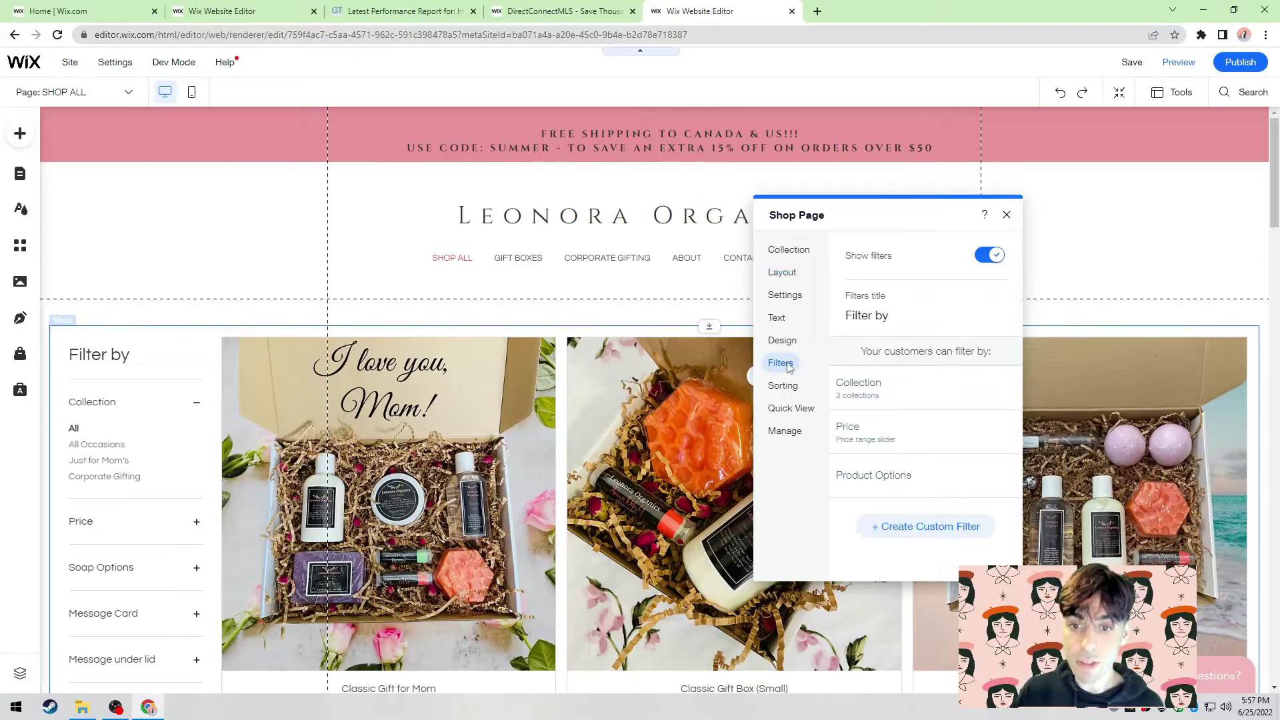
pyautogui.click(988, 388)
pyautogui.click(937, 406)
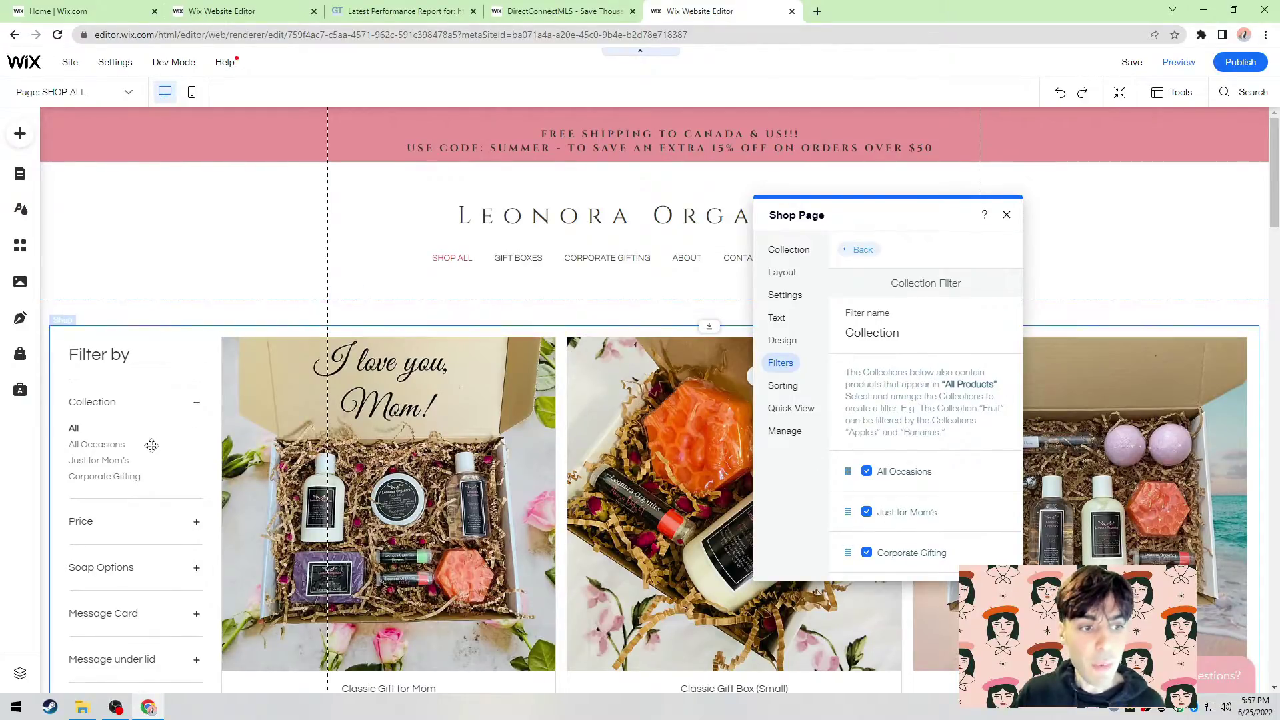
# - Preview the SHOP ALL page and look over its product filters and collection list
pyautogui.scroll(-2, 151, 437)
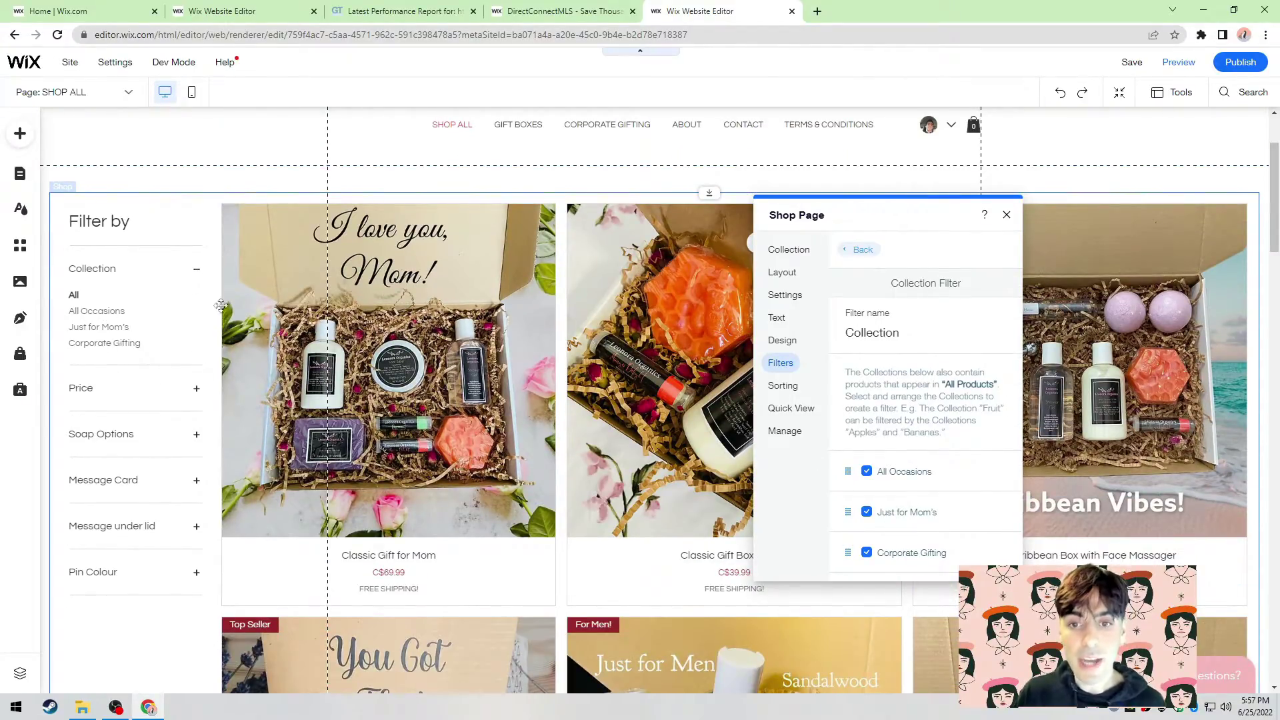
pyautogui.click(1178, 62)
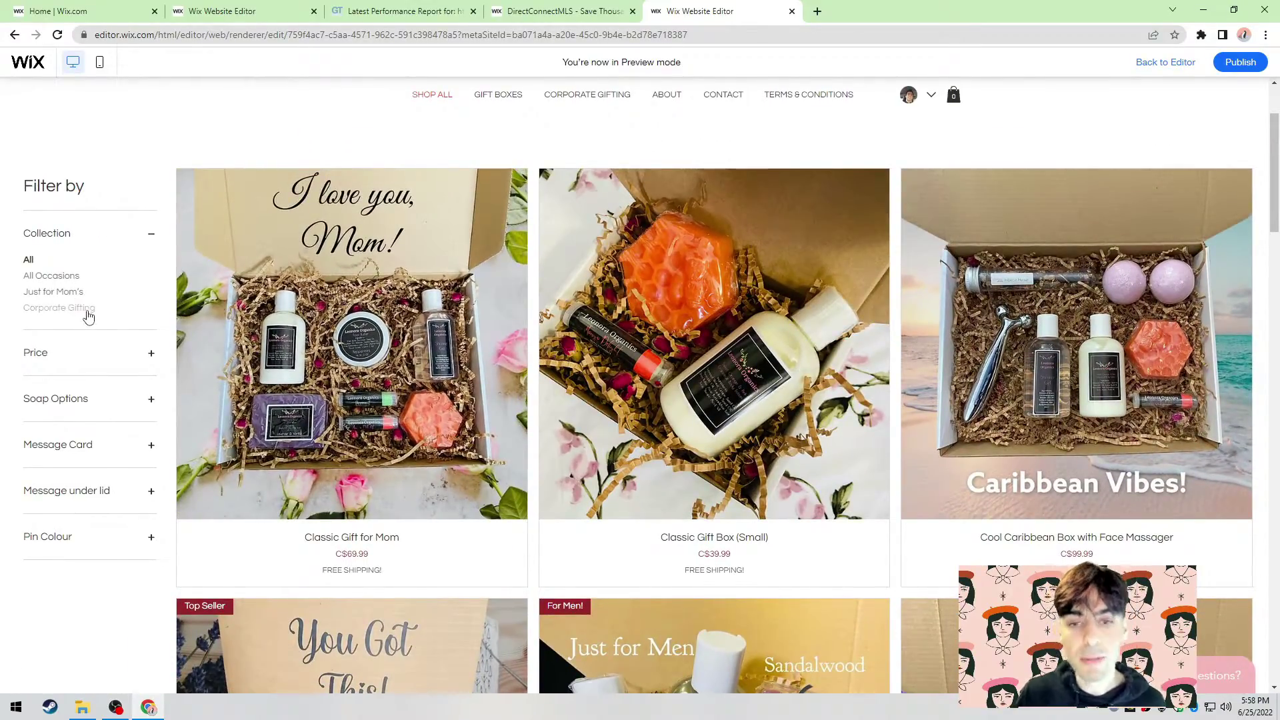
pyautogui.scroll(2, 428, 366)
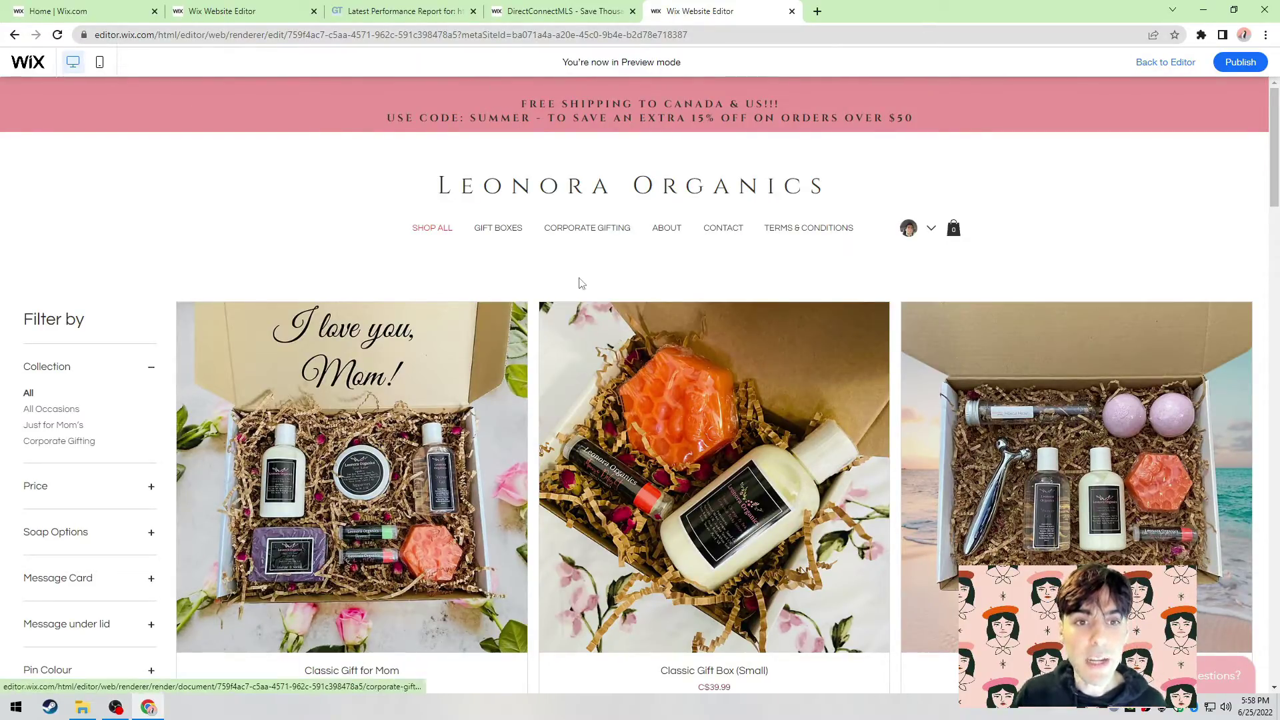
# - Switch to the DirectConnectMLS site's editor and open the animation choices of the header's horizontal menu
pyautogui.hotkey('ctrl', '2')
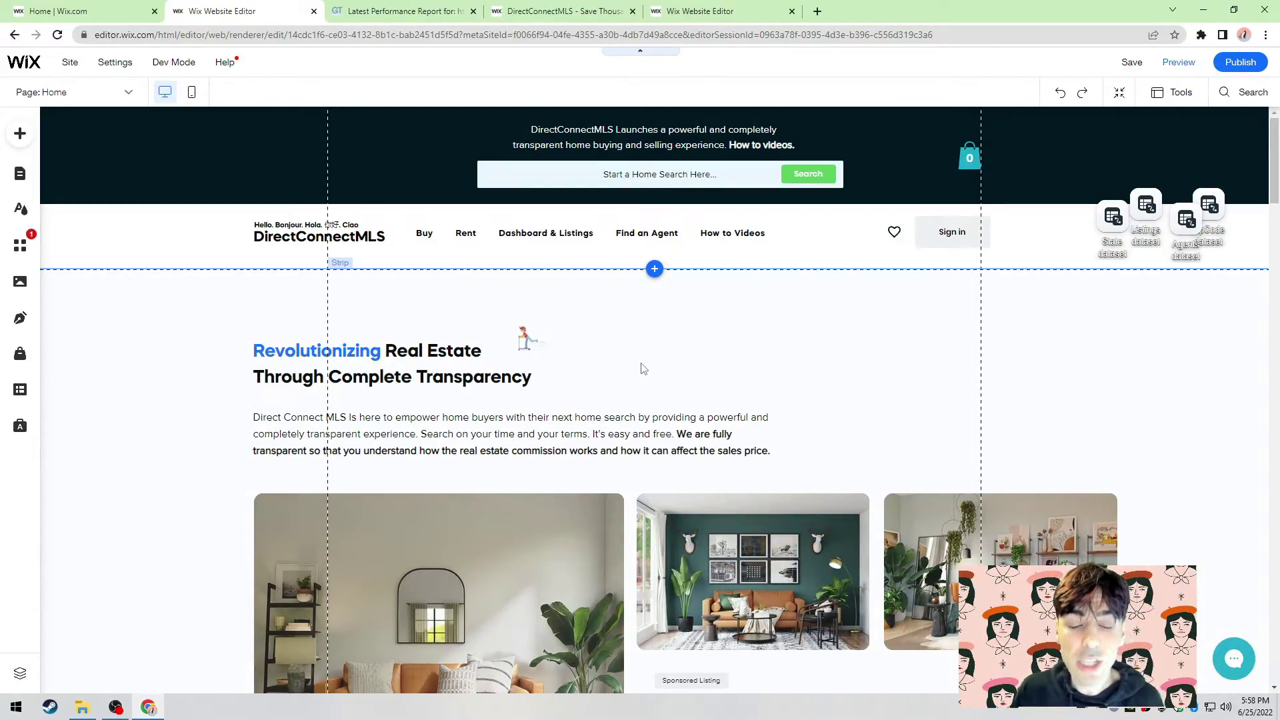
pyautogui.click(559, 235)
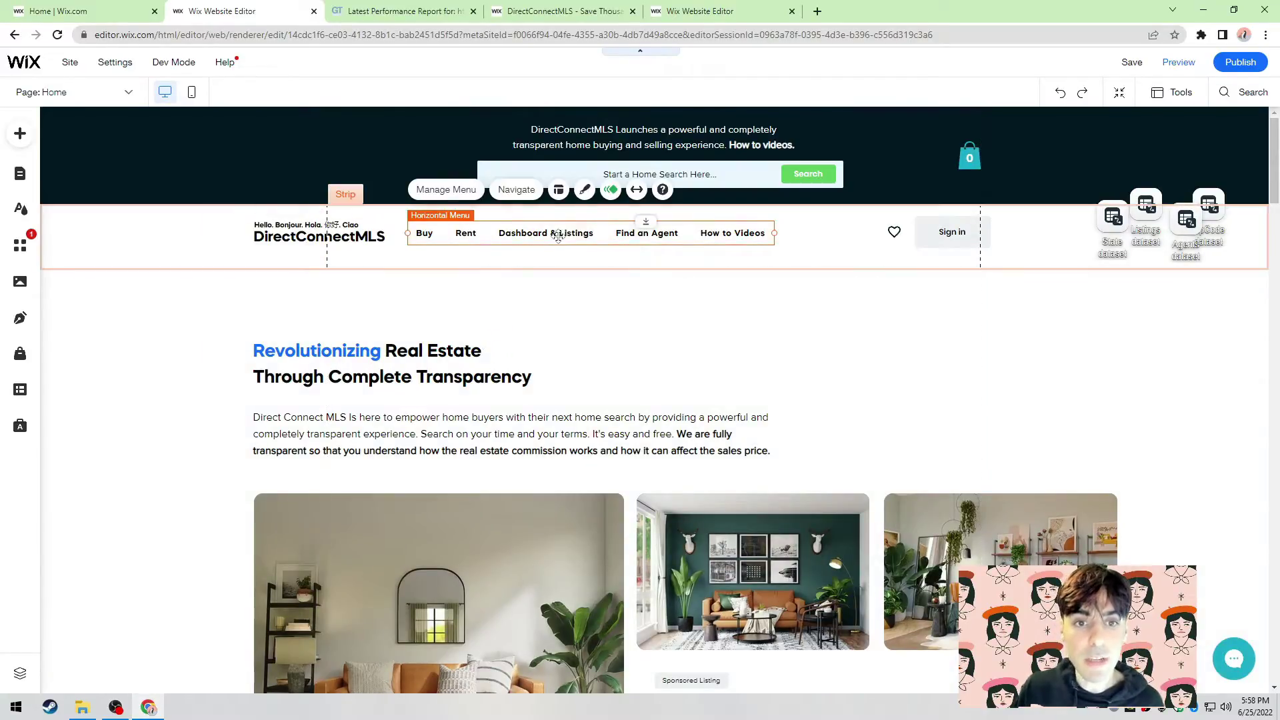
pyautogui.click(400, 364)
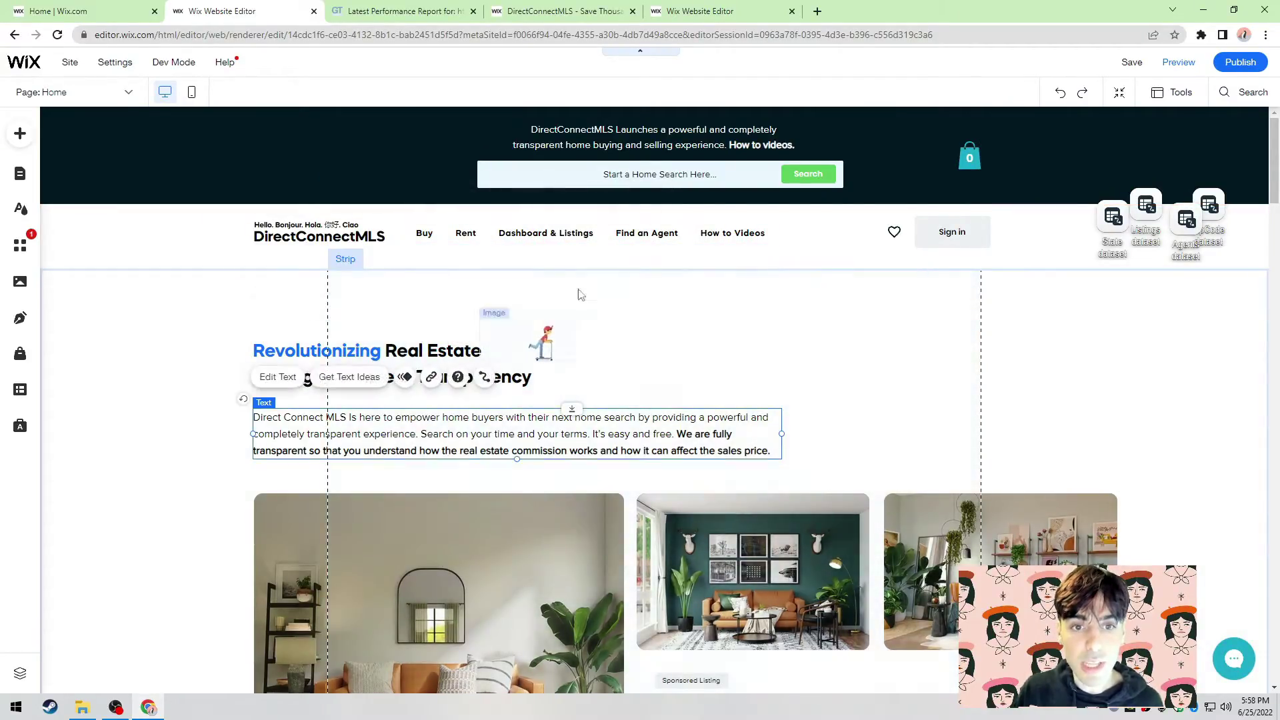
pyautogui.click(605, 228)
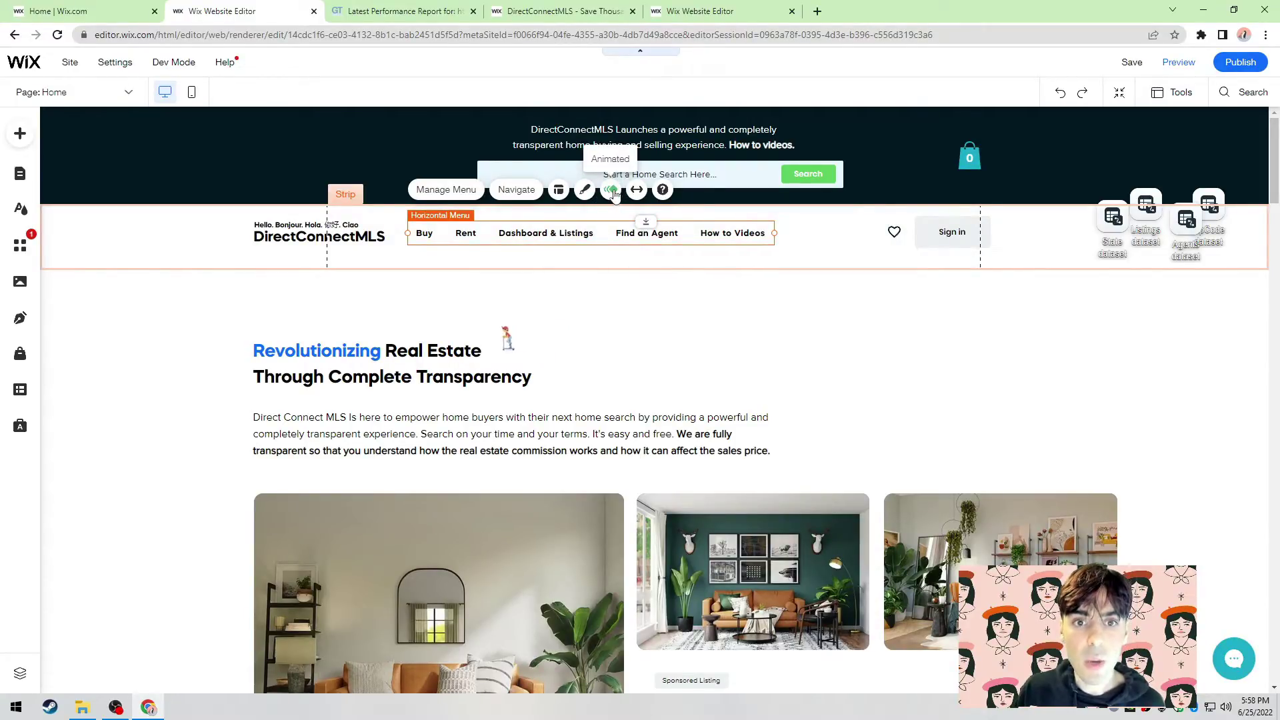
pyautogui.click(612, 191)
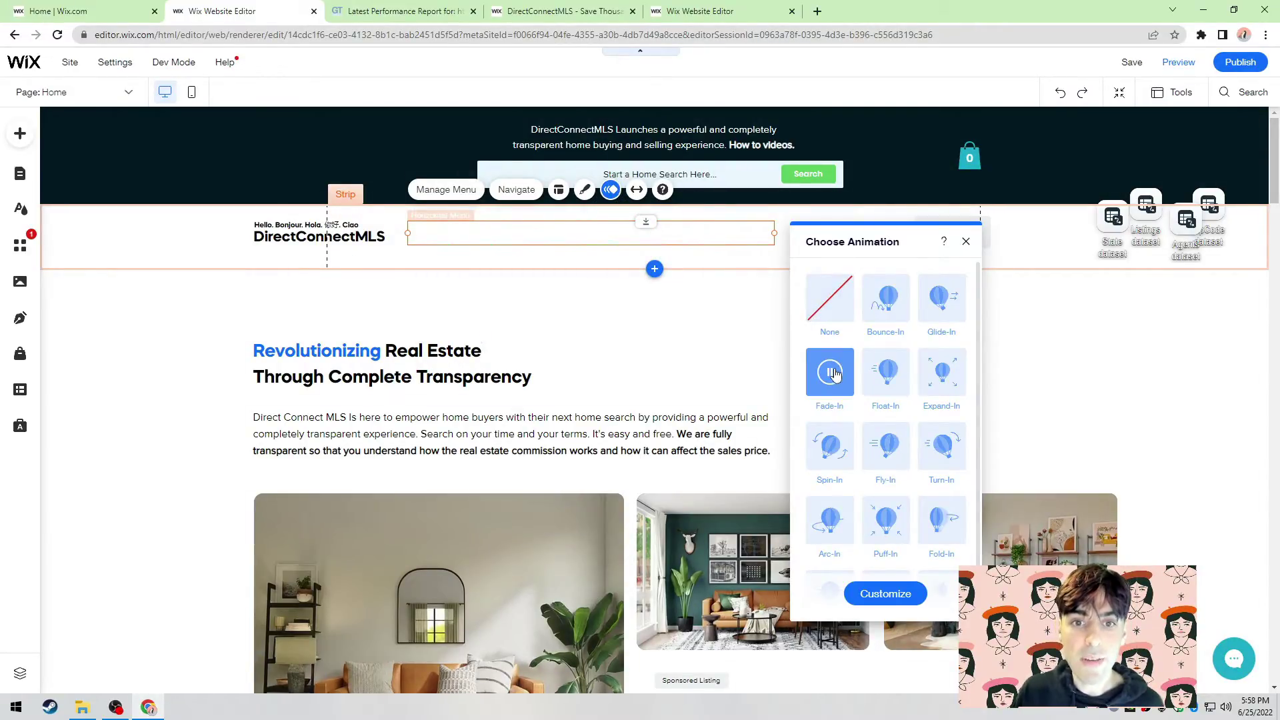
# - Set the animation of the DirectConnectMLS logo group in the header to None
pyautogui.click(318, 240)
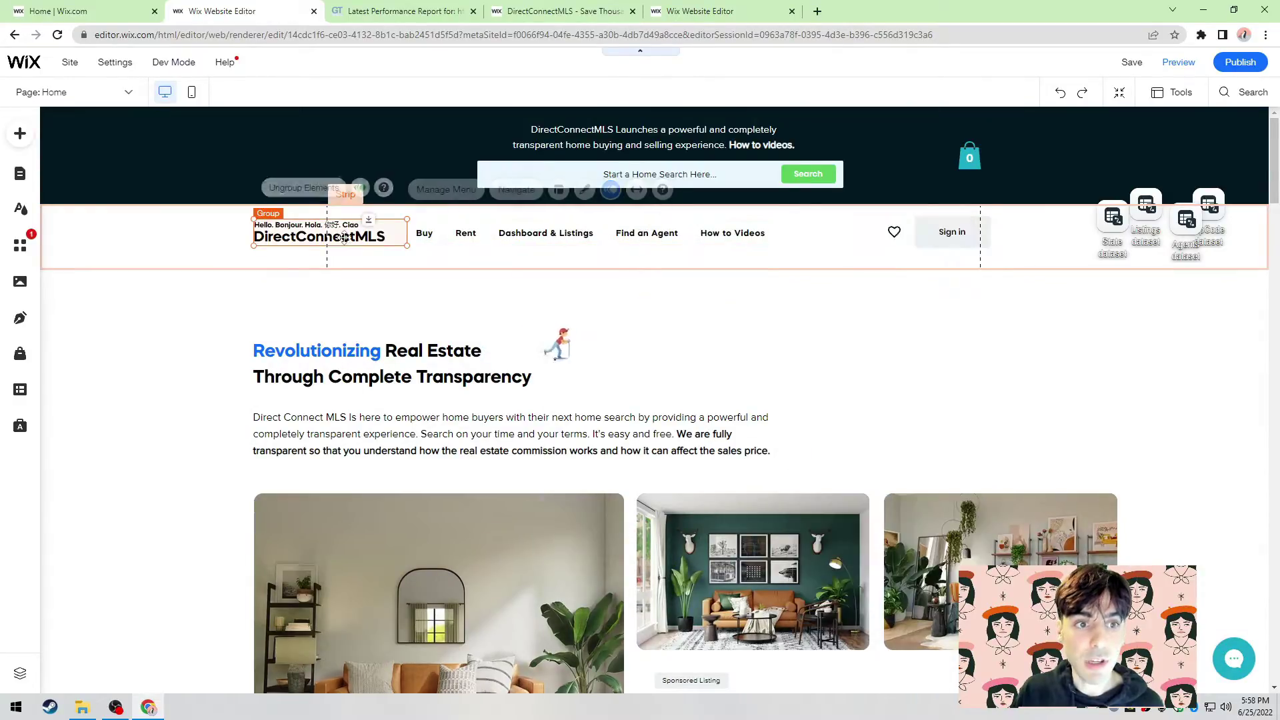
pyautogui.click(363, 187)
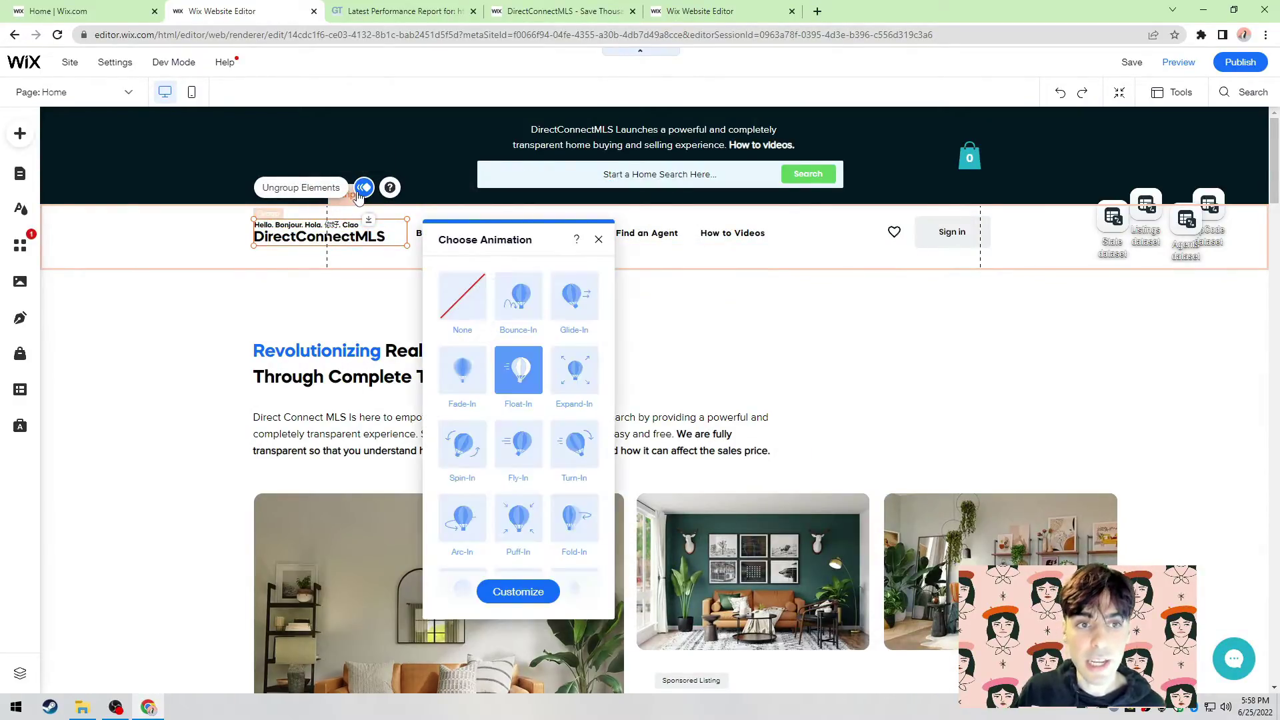
pyautogui.click(519, 374)
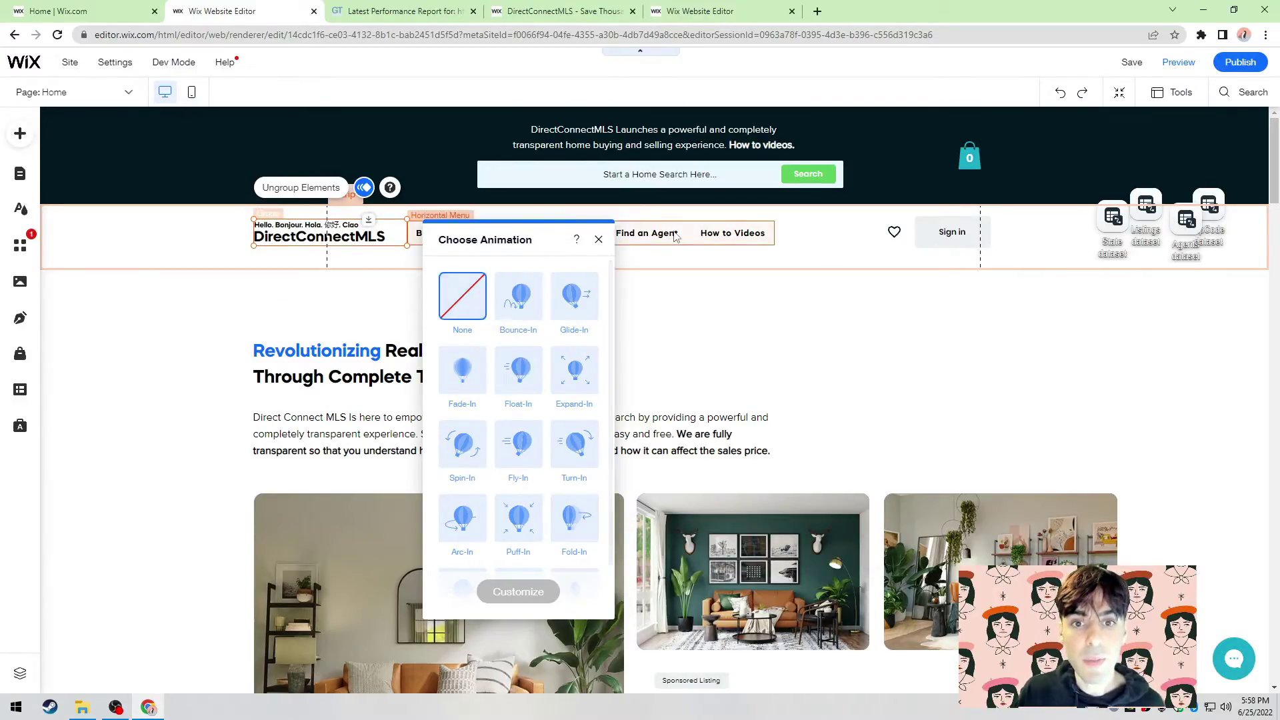
# - Set the header's horizontal menu animation to None and publish the site
pyautogui.click(640, 233)
pyautogui.click(610, 190)
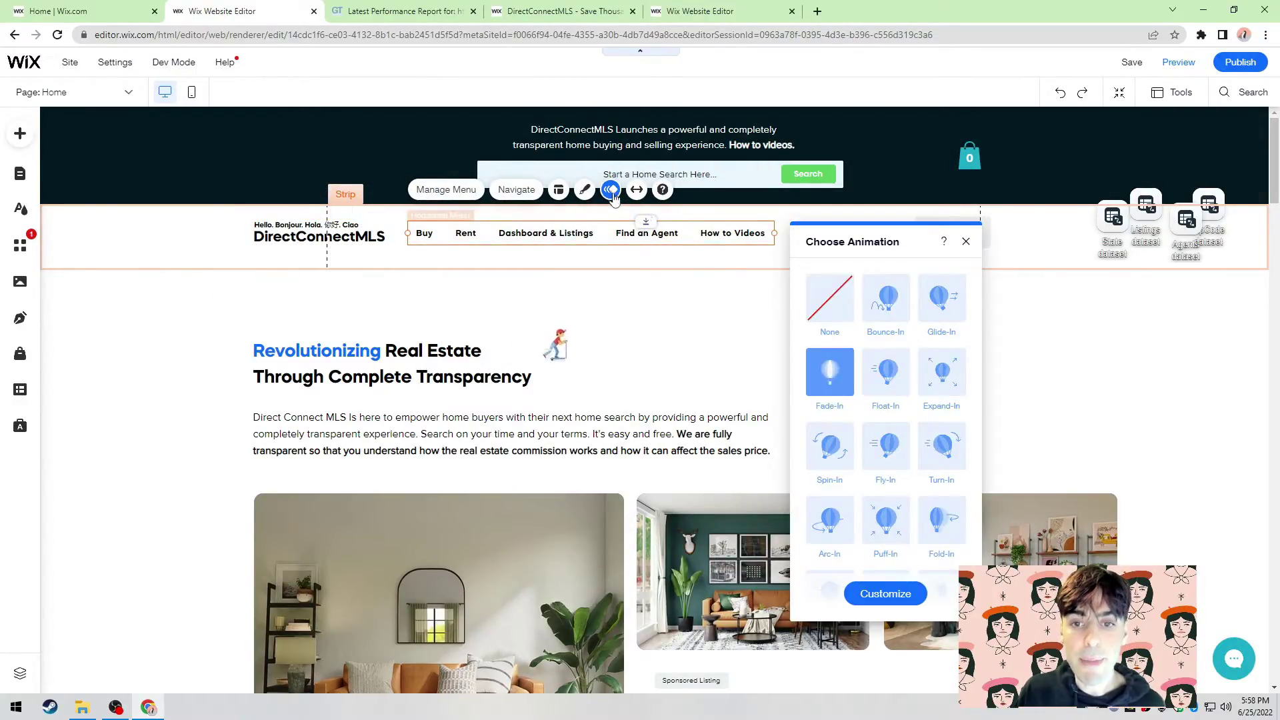
pyautogui.click(823, 294)
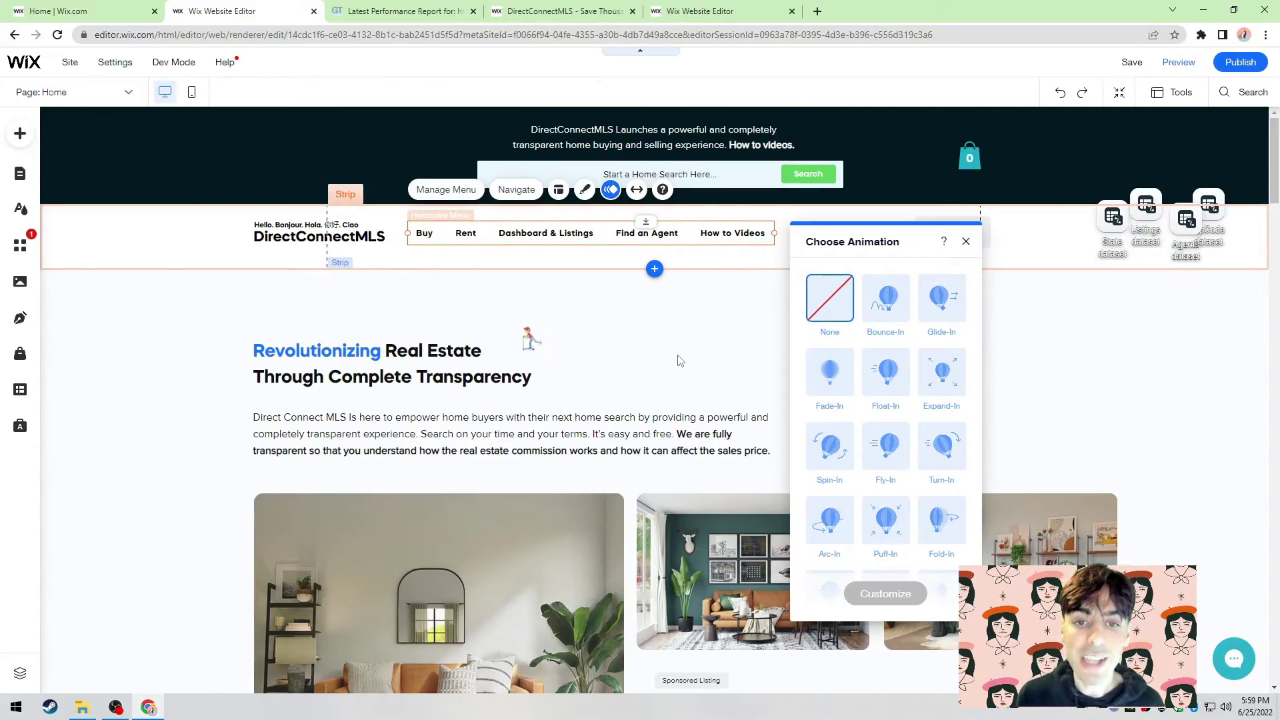
pyautogui.moveTo(1241, 69)
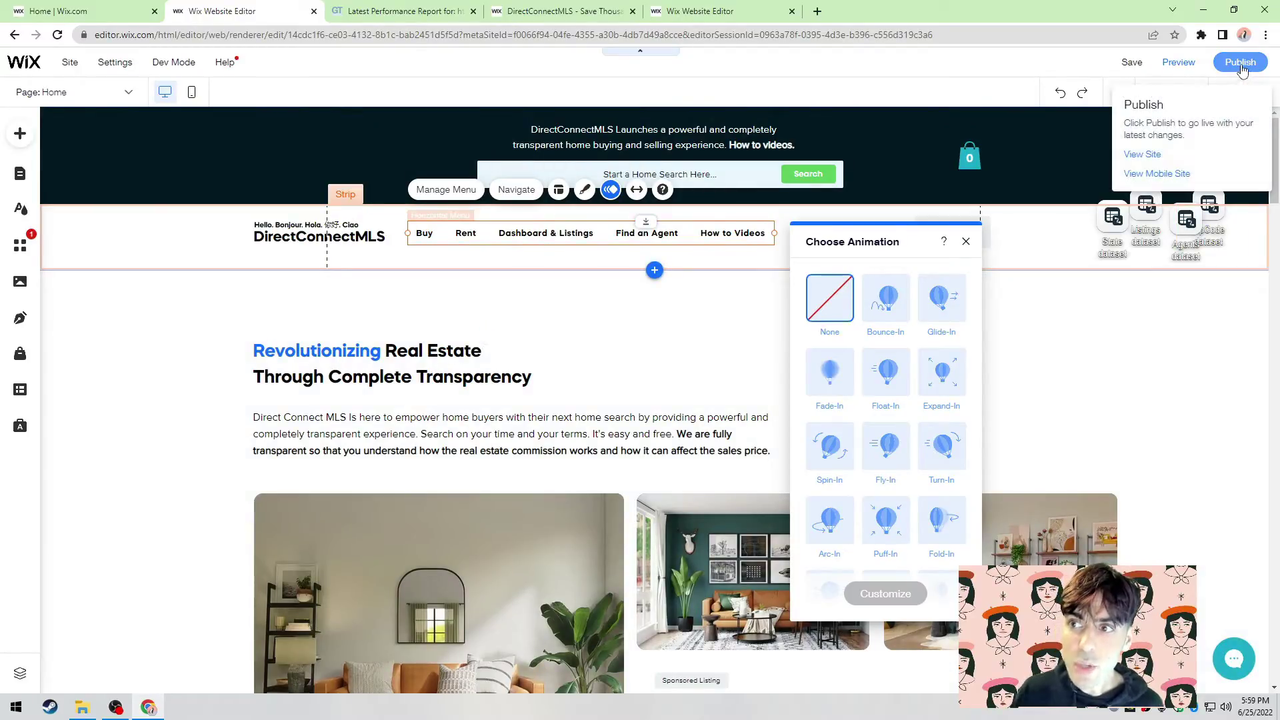
# - Look over the Home page down to its footer and publish the site again
pyautogui.scroll(-8, 729, 286)
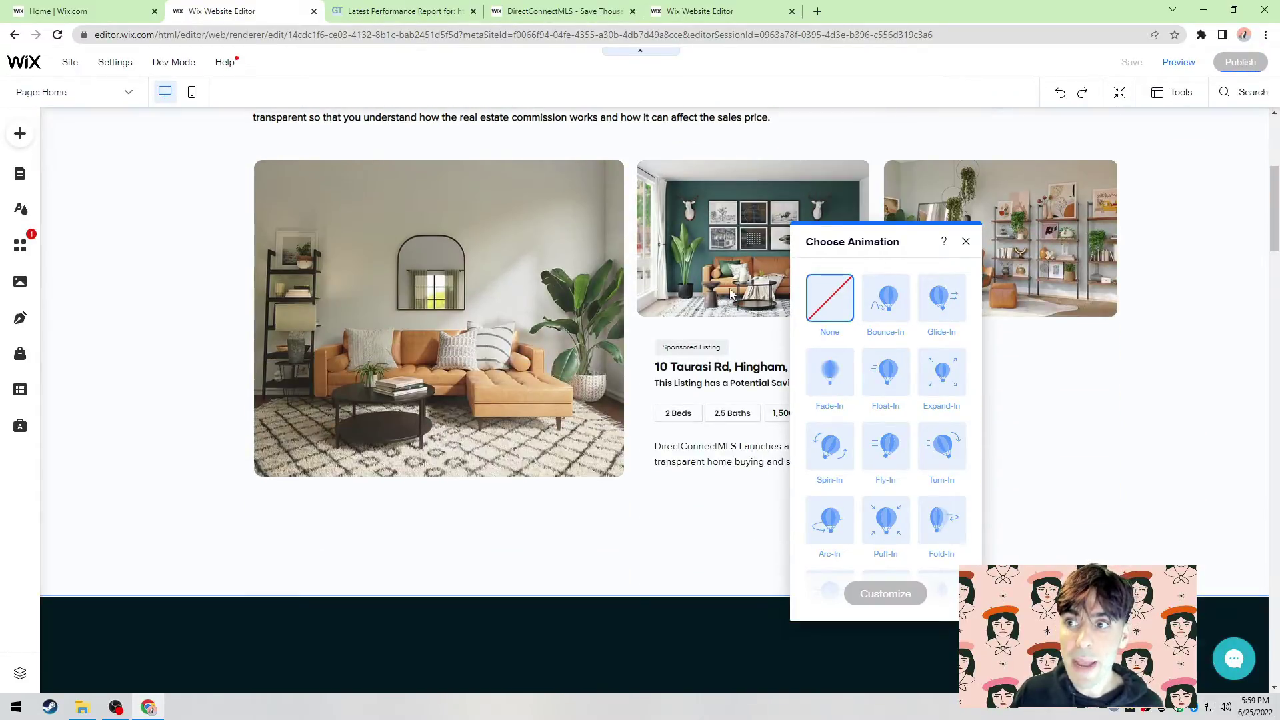
pyautogui.scroll(-15, 731, 296)
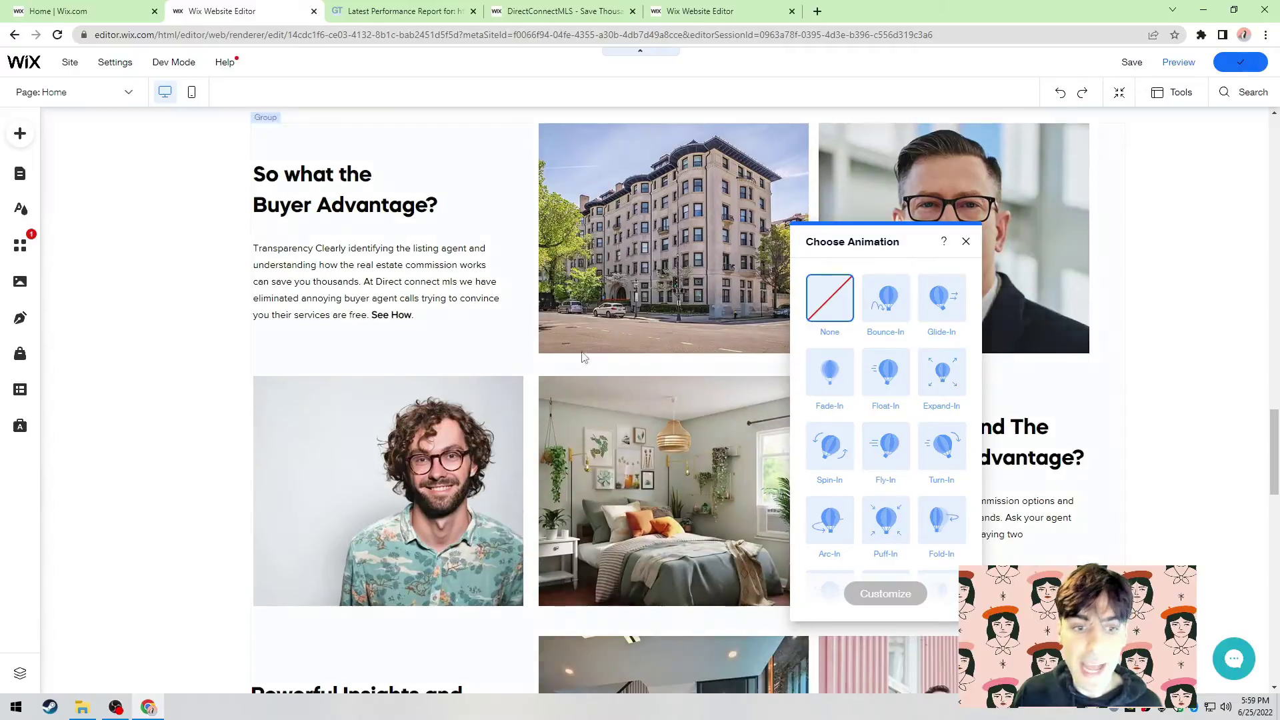
pyautogui.scroll(-10, 220, 434)
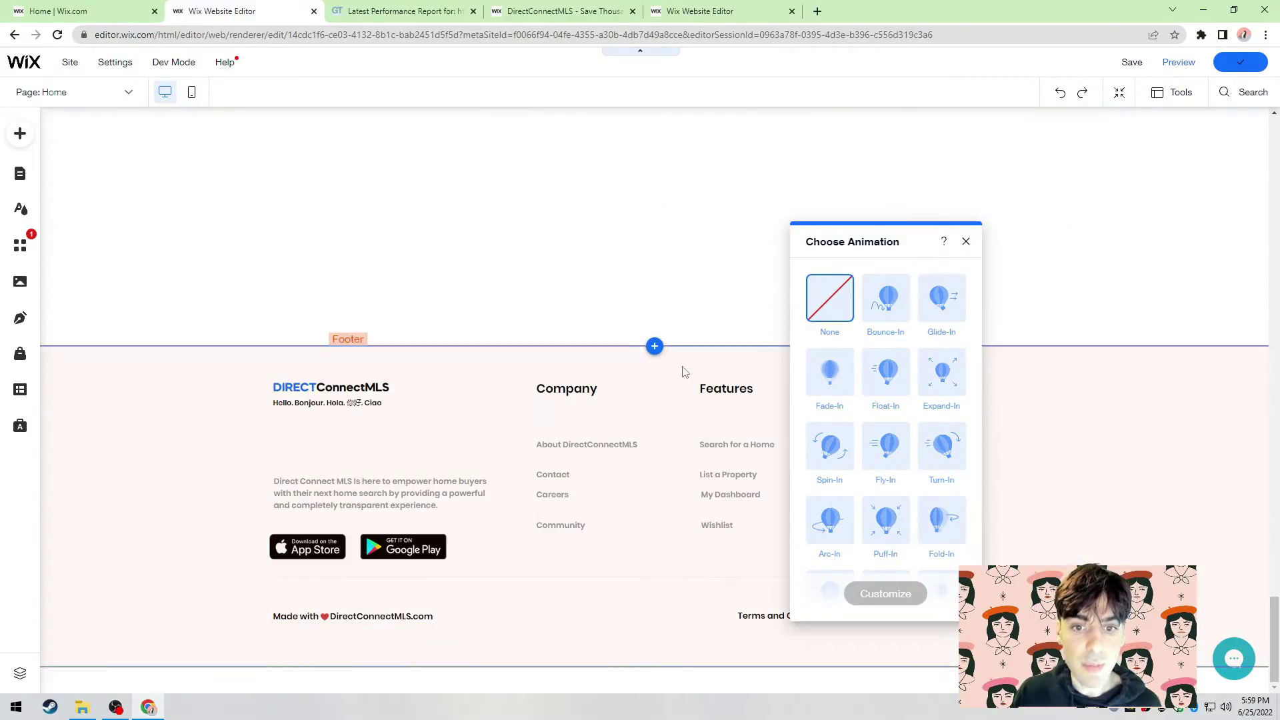
pyautogui.click(693, 363)
pyautogui.scroll(10, 694, 362)
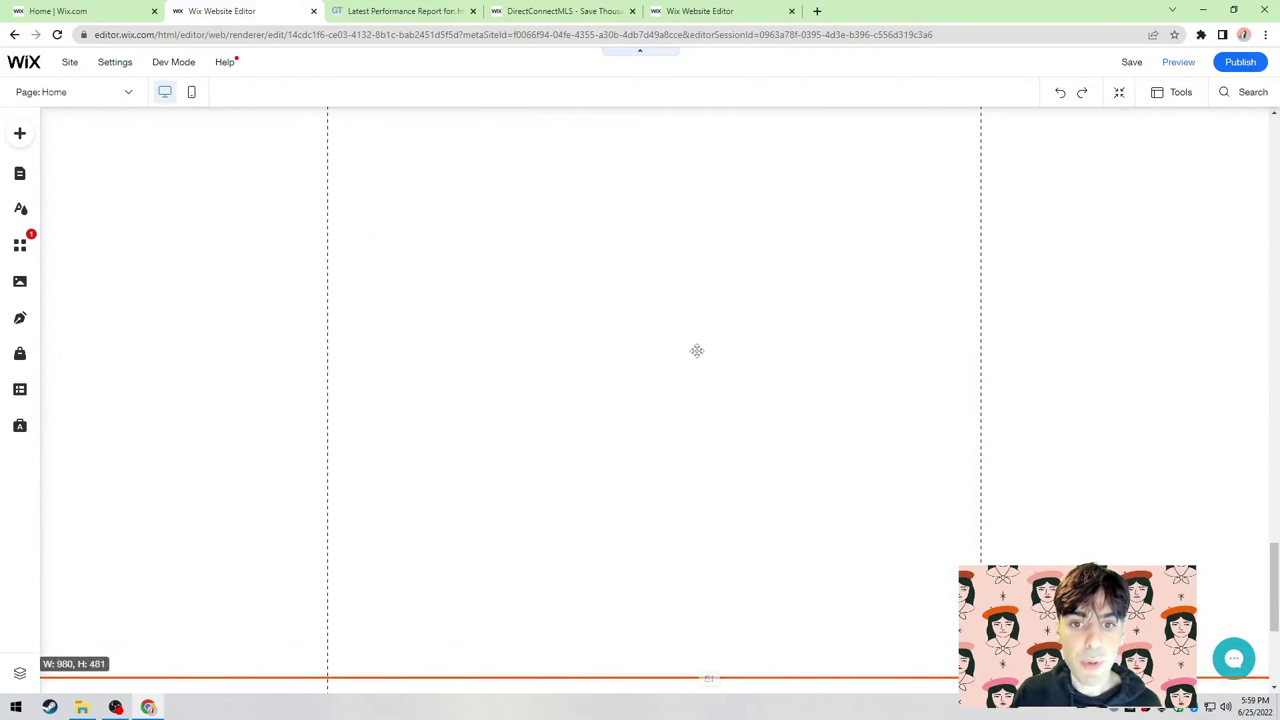
pyautogui.scroll(-5, 720, 471)
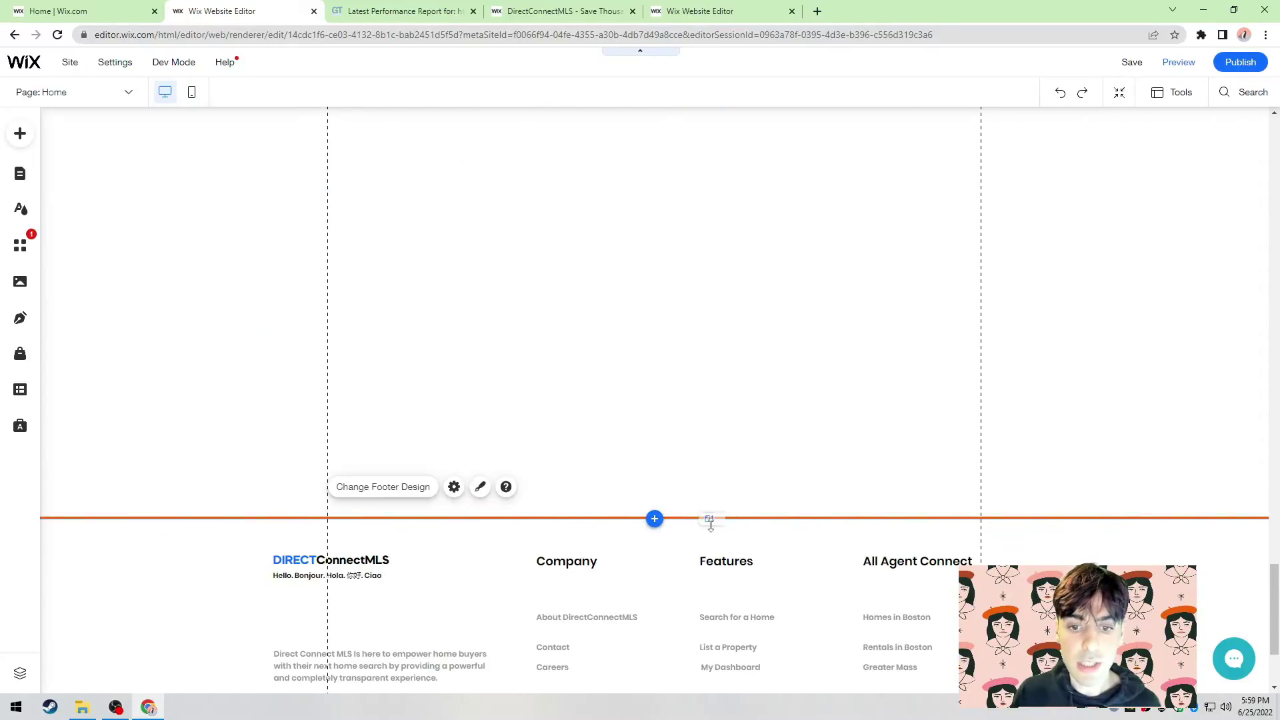
pyautogui.scroll(-3, 705, 280)
pyautogui.scroll(10, 712, 165)
pyautogui.scroll(15, 1104, 268)
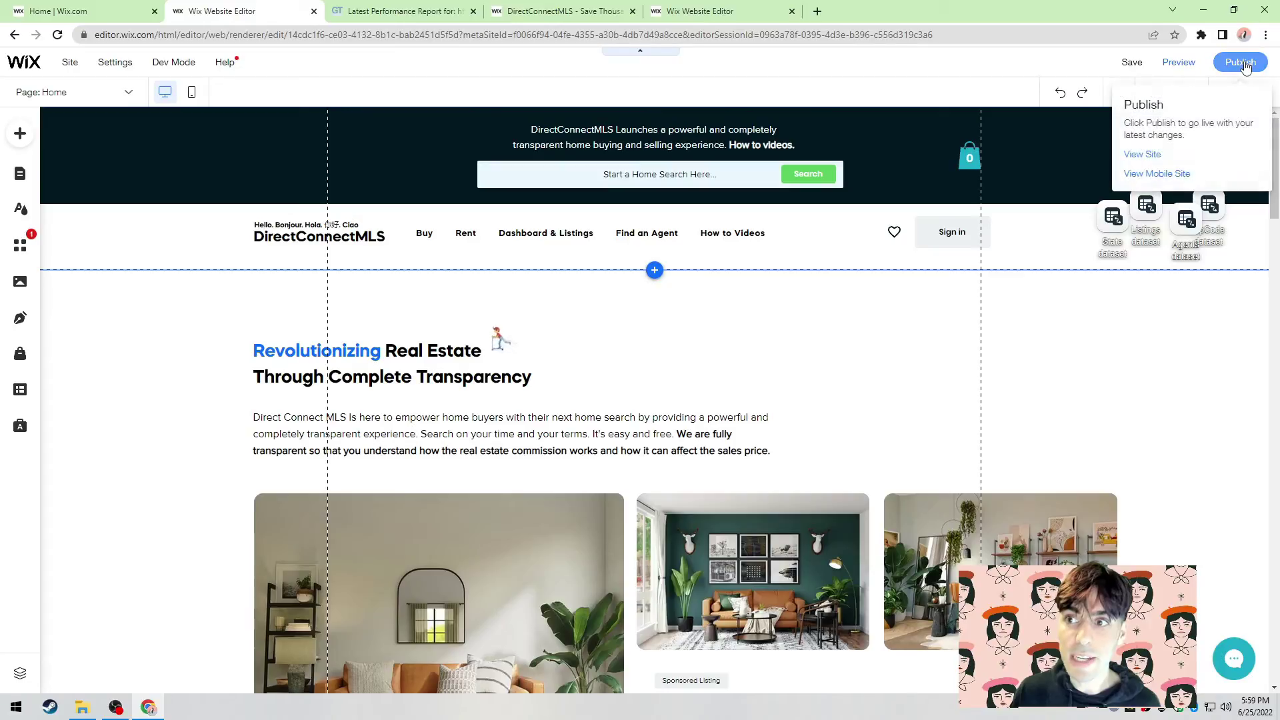
pyautogui.click(1241, 63)
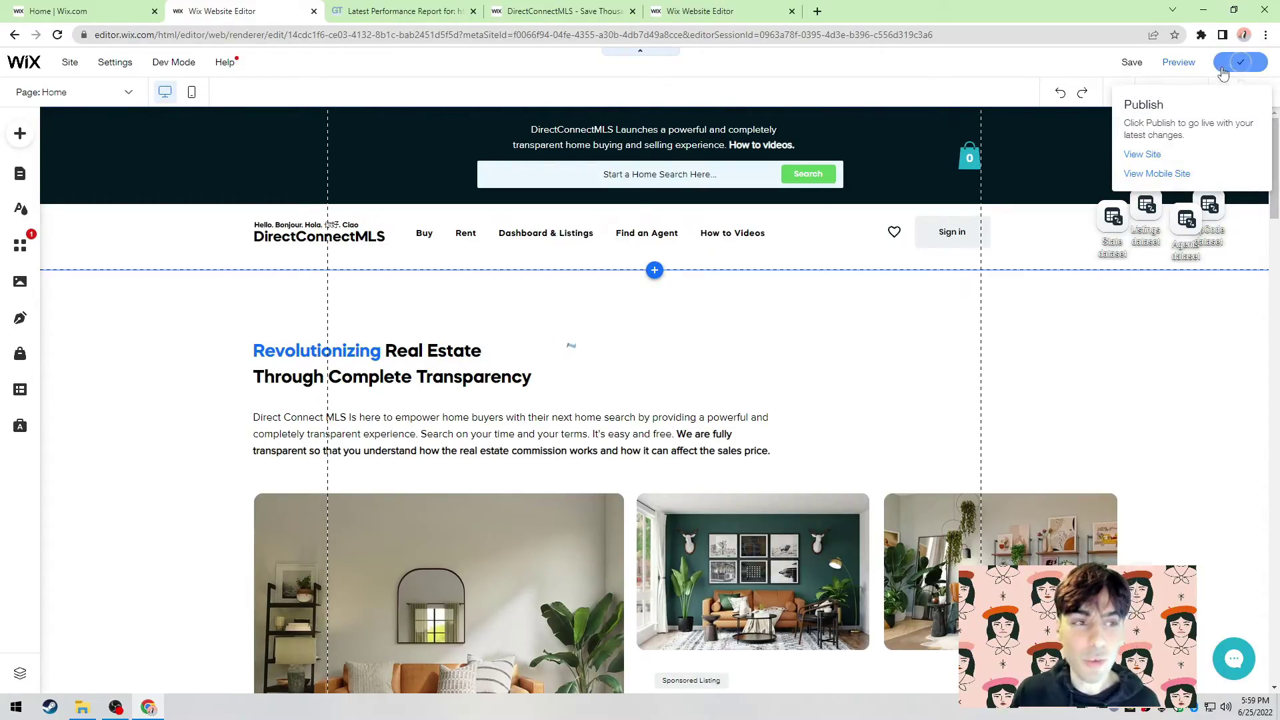
# - Close both Wix editor tabs and the live site tab, and re-test the DirectConnectMLS site in GTmetrix
pyautogui.click(20, 173)
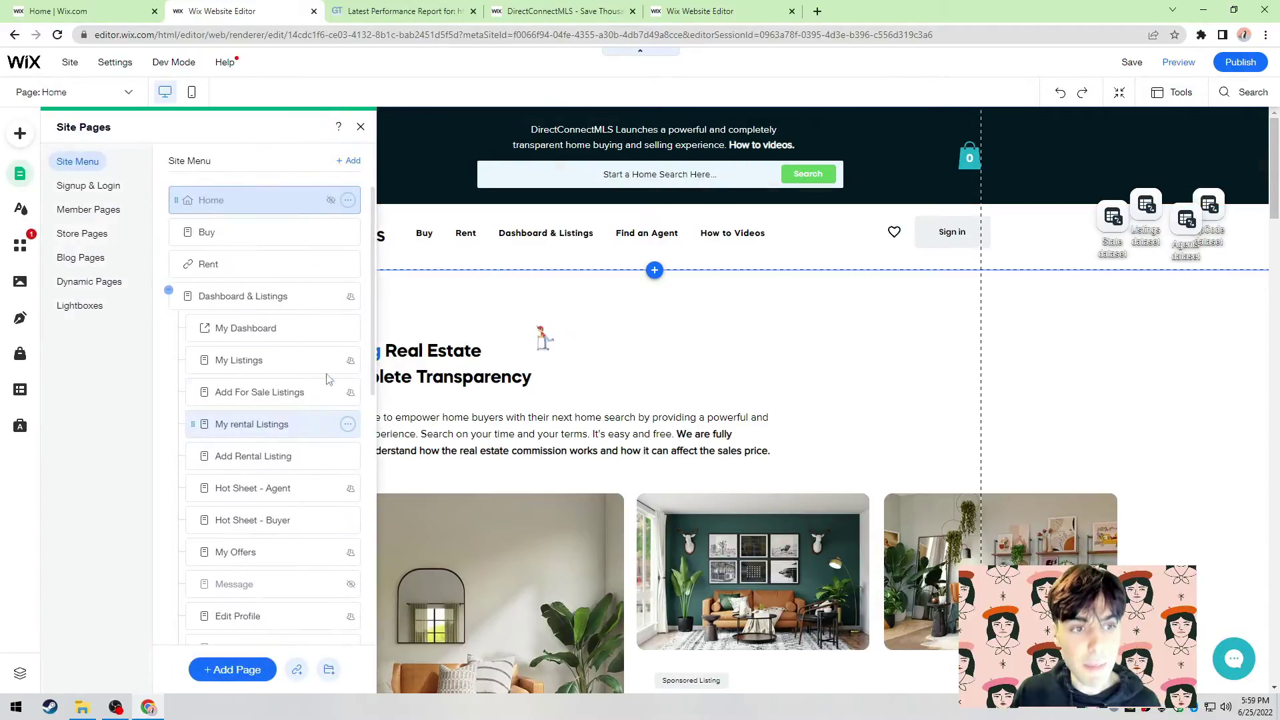
pyautogui.click(398, 8)
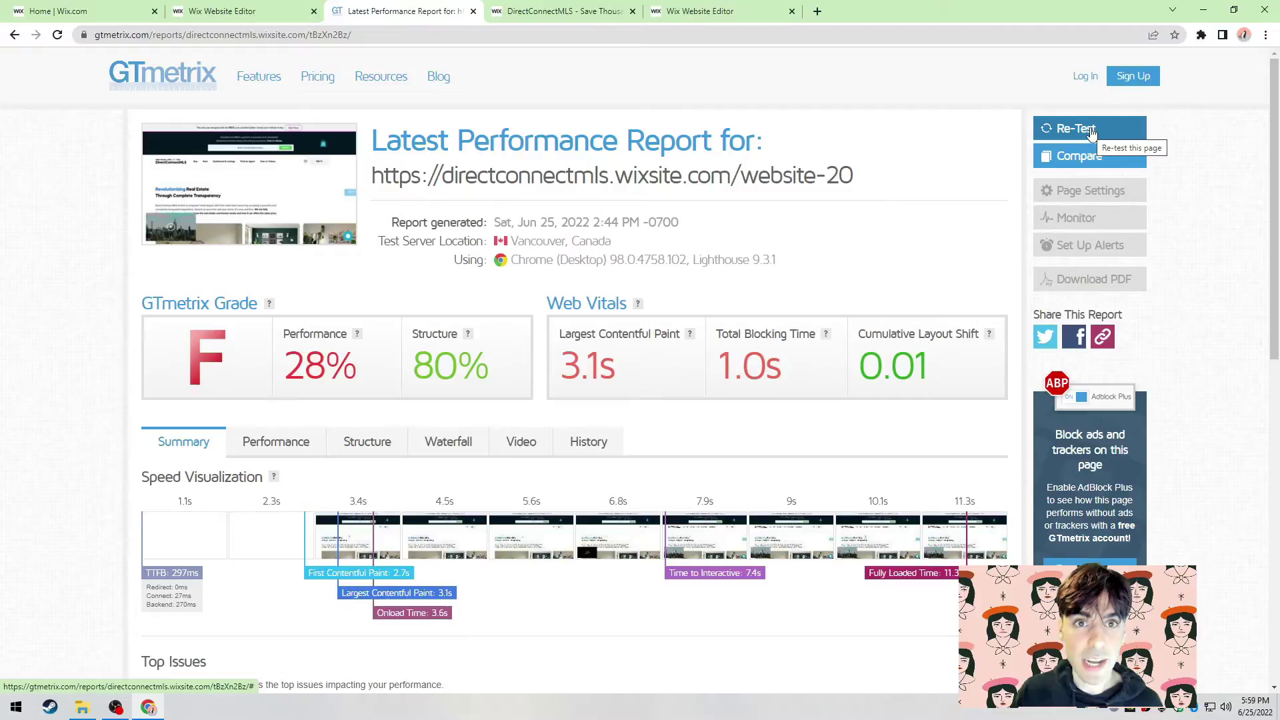
pyautogui.click(313, 11)
pyautogui.click(435, 12)
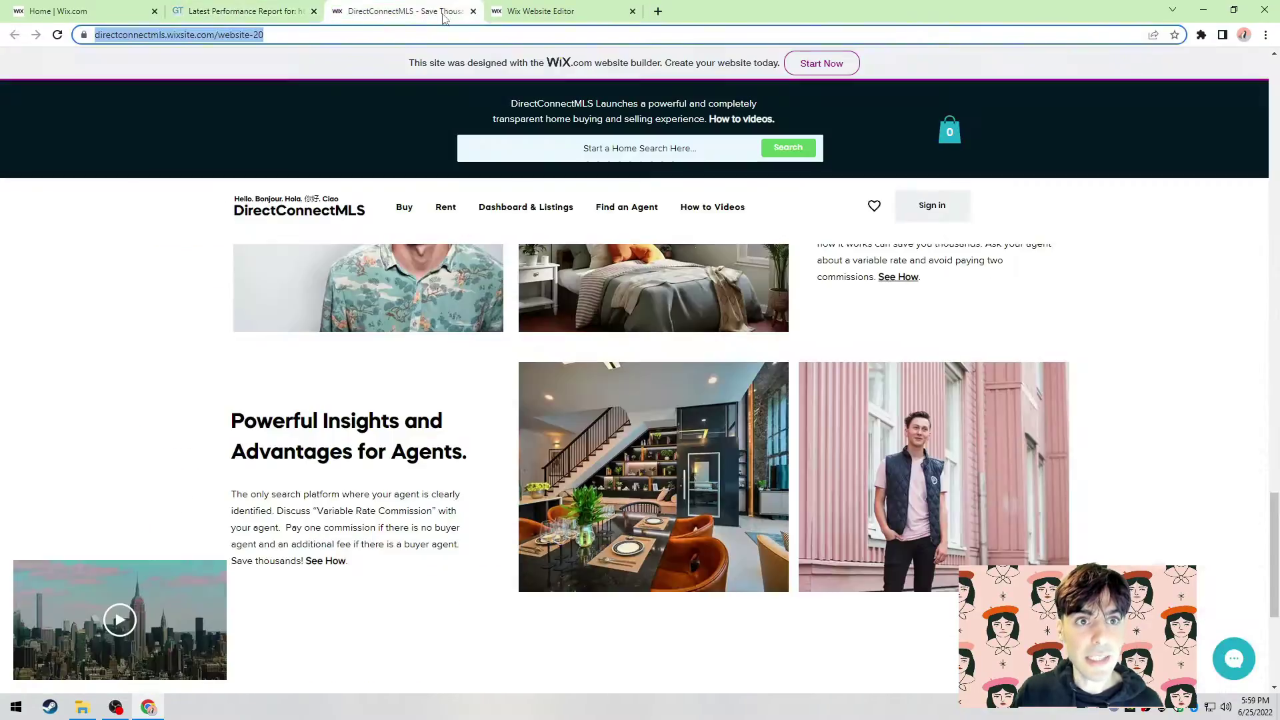
pyautogui.click(473, 11)
pyautogui.click(473, 12)
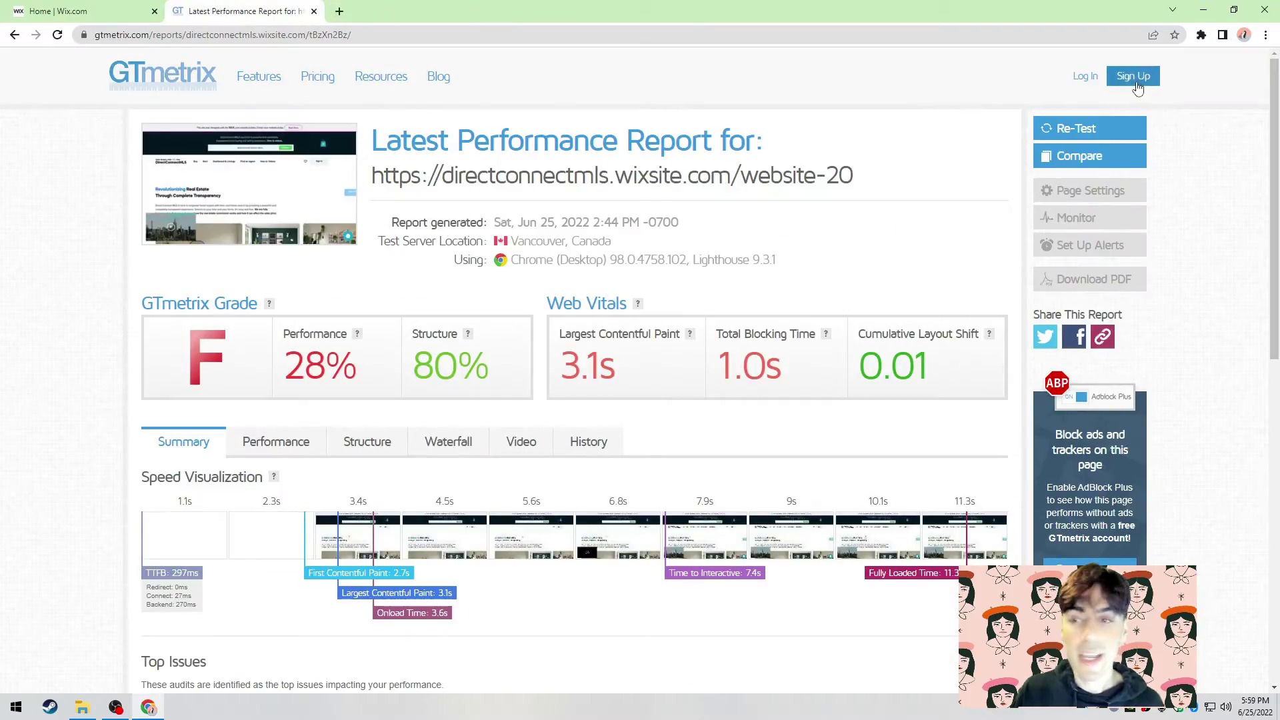
pyautogui.click(1084, 127)
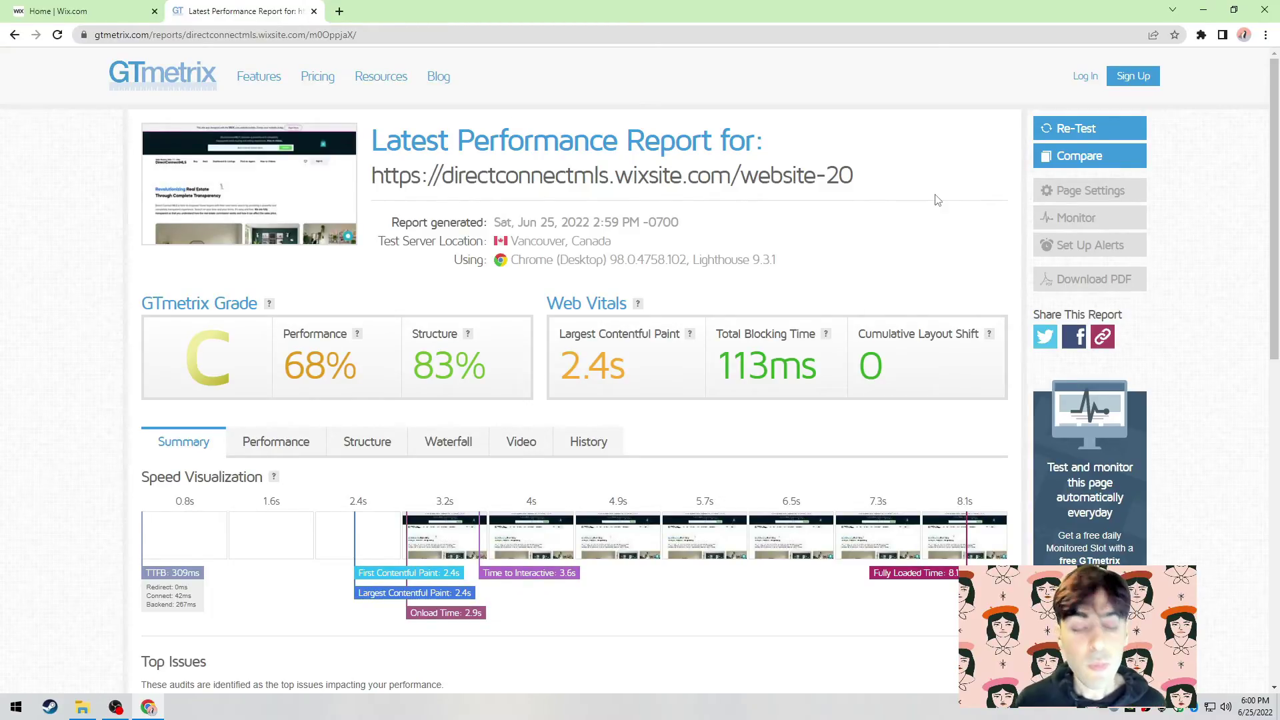
# - Open the live DirectConnectMLS site from the performance report, then open and close its chat box
pyautogui.click(486, 178)
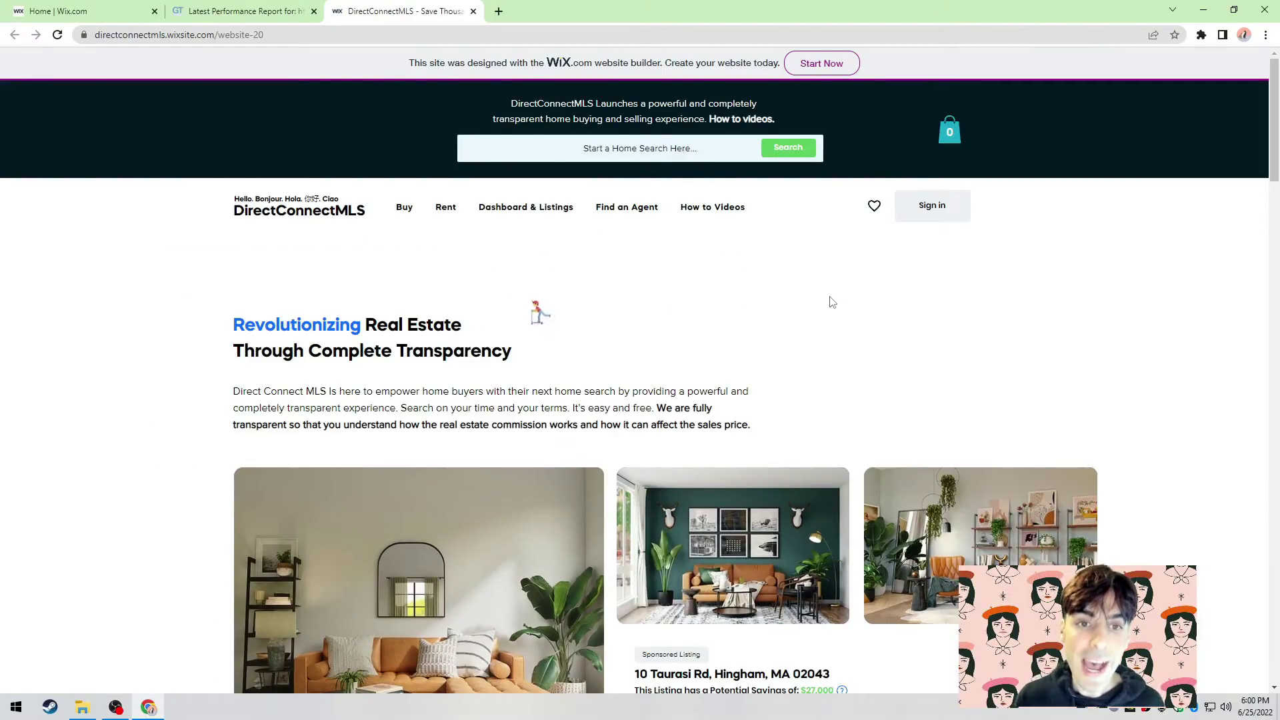
pyautogui.moveTo(1273, 165)
pyautogui.mouseDown()
pyautogui.moveTo(1274, 308)
pyautogui.moveTo(1274, 160)
pyautogui.mouseUp()
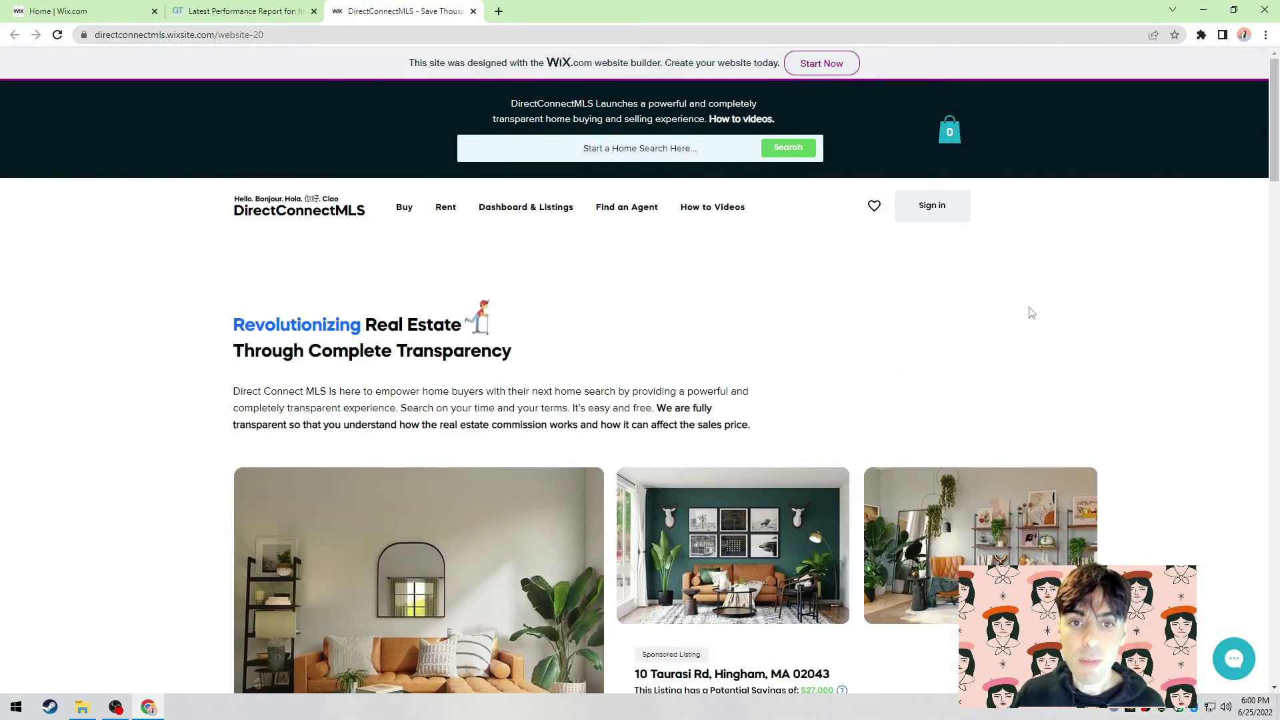
pyautogui.click(1234, 659)
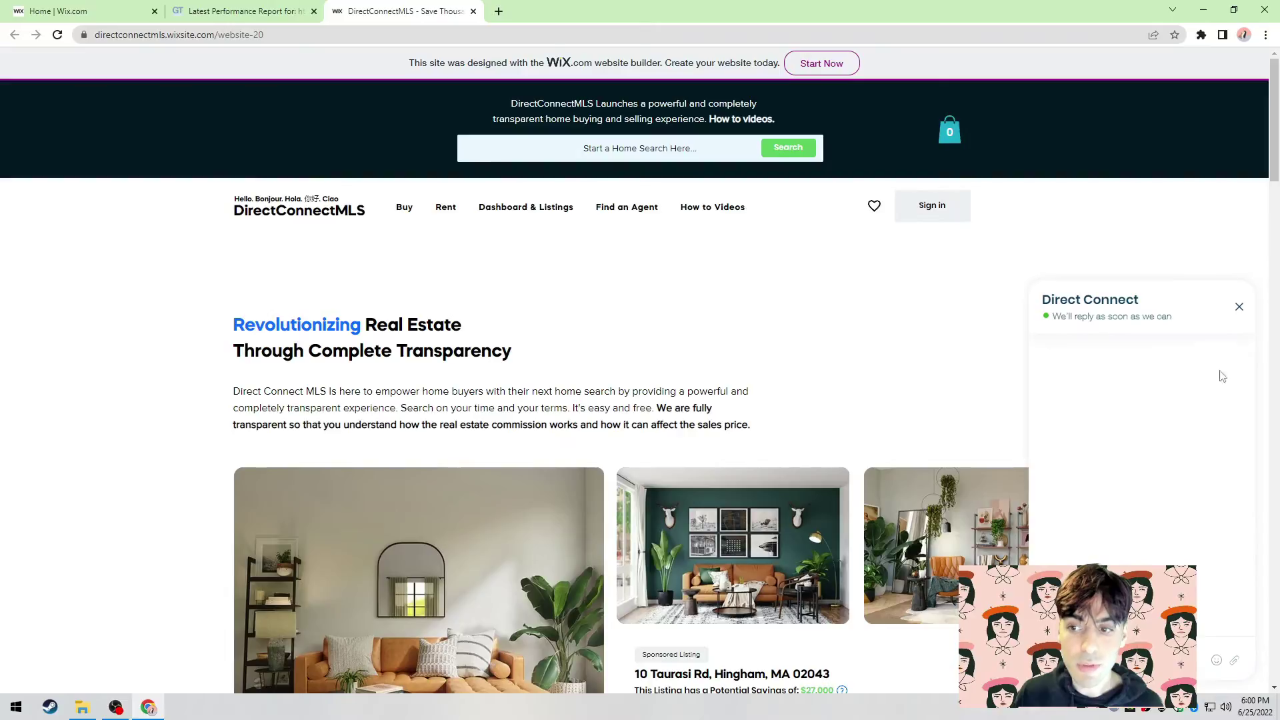
pyautogui.click(1240, 310)
# - Examine the live page down to its footer and the Dashboard & Listings submenu, and return to the GTmetrix report
pyautogui.scroll(-10, 1080, 334)
pyautogui.scroll(-15, 1082, 338)
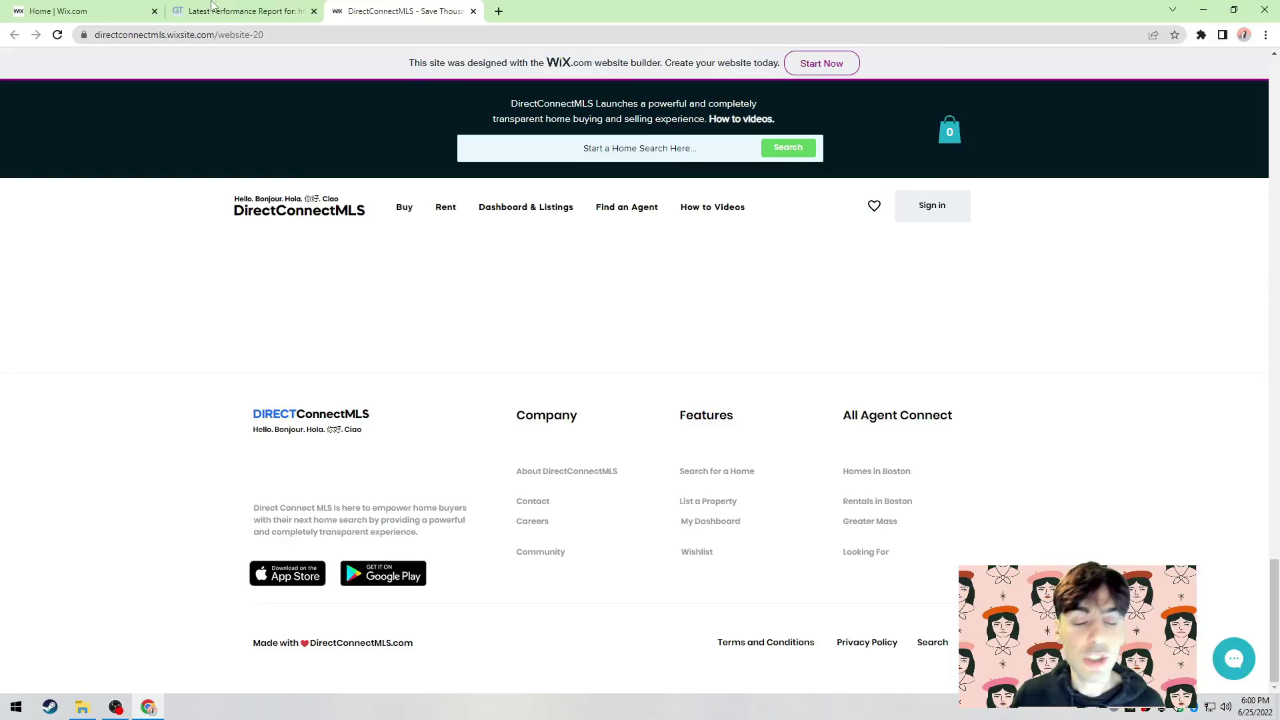
pyautogui.scroll(20, 485, 285)
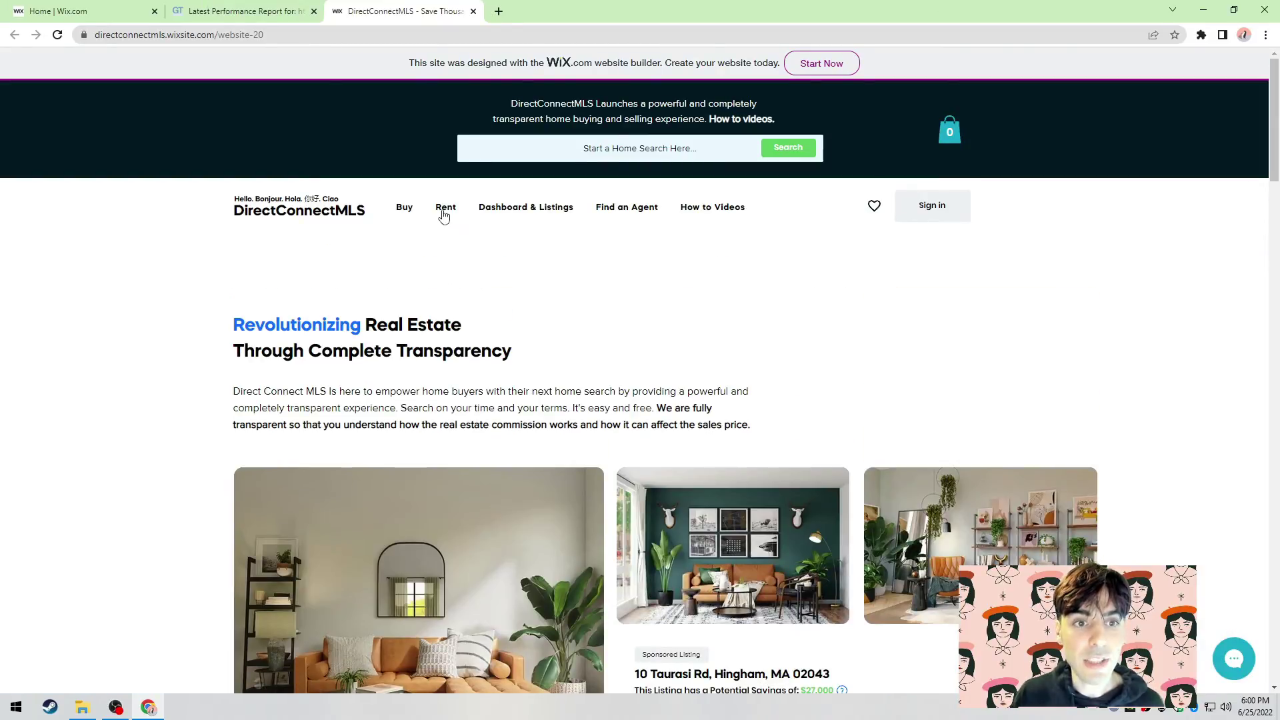
pyautogui.moveTo(507, 212)
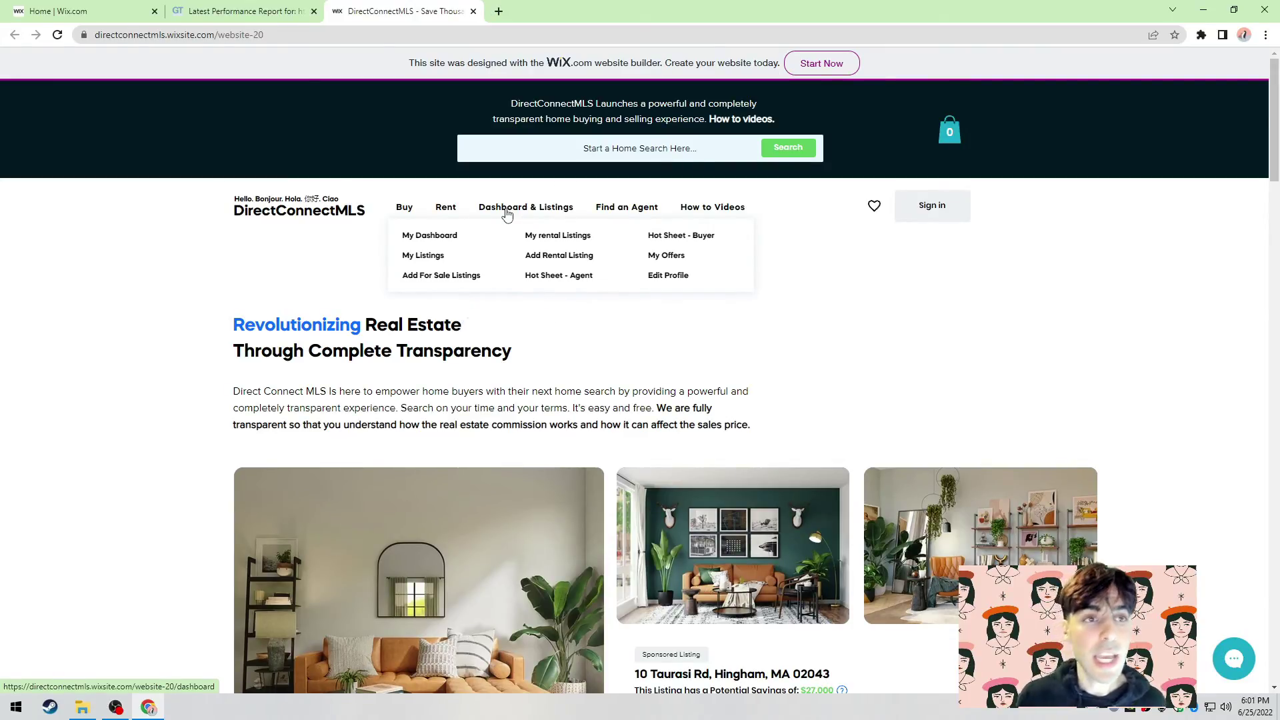
pyautogui.hotkey('ctrl', 'shift', 'Tab')
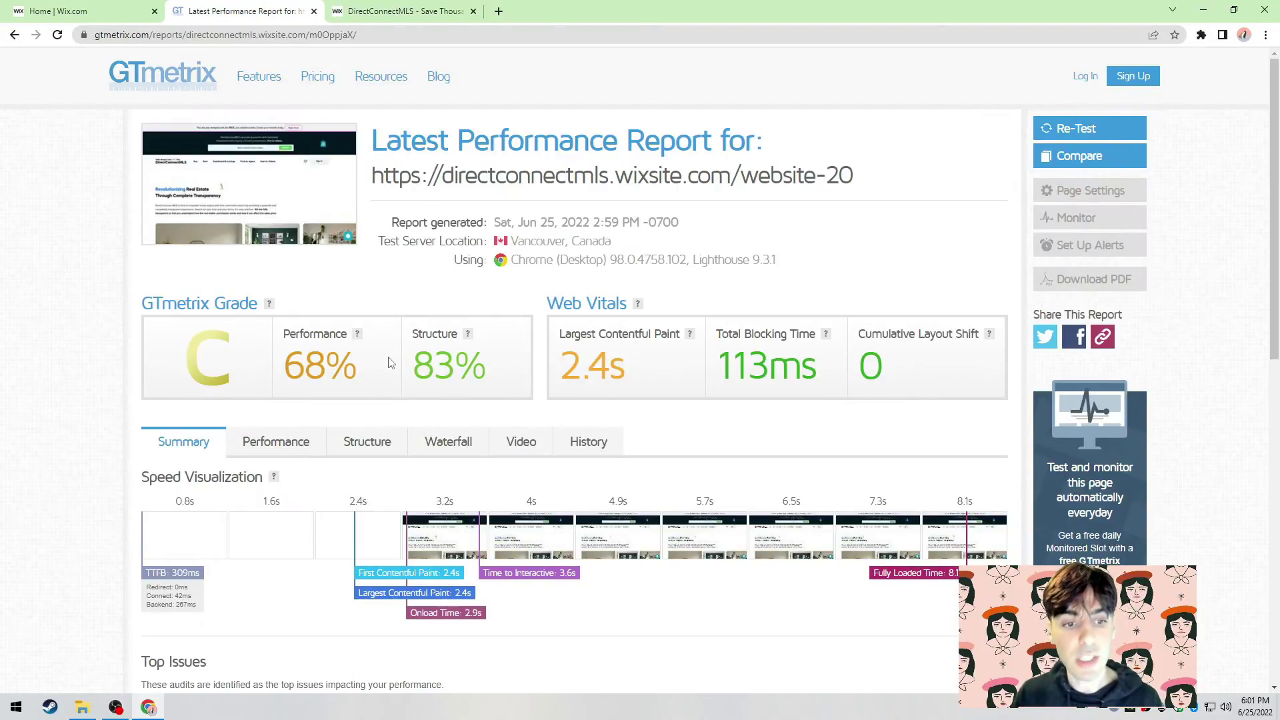